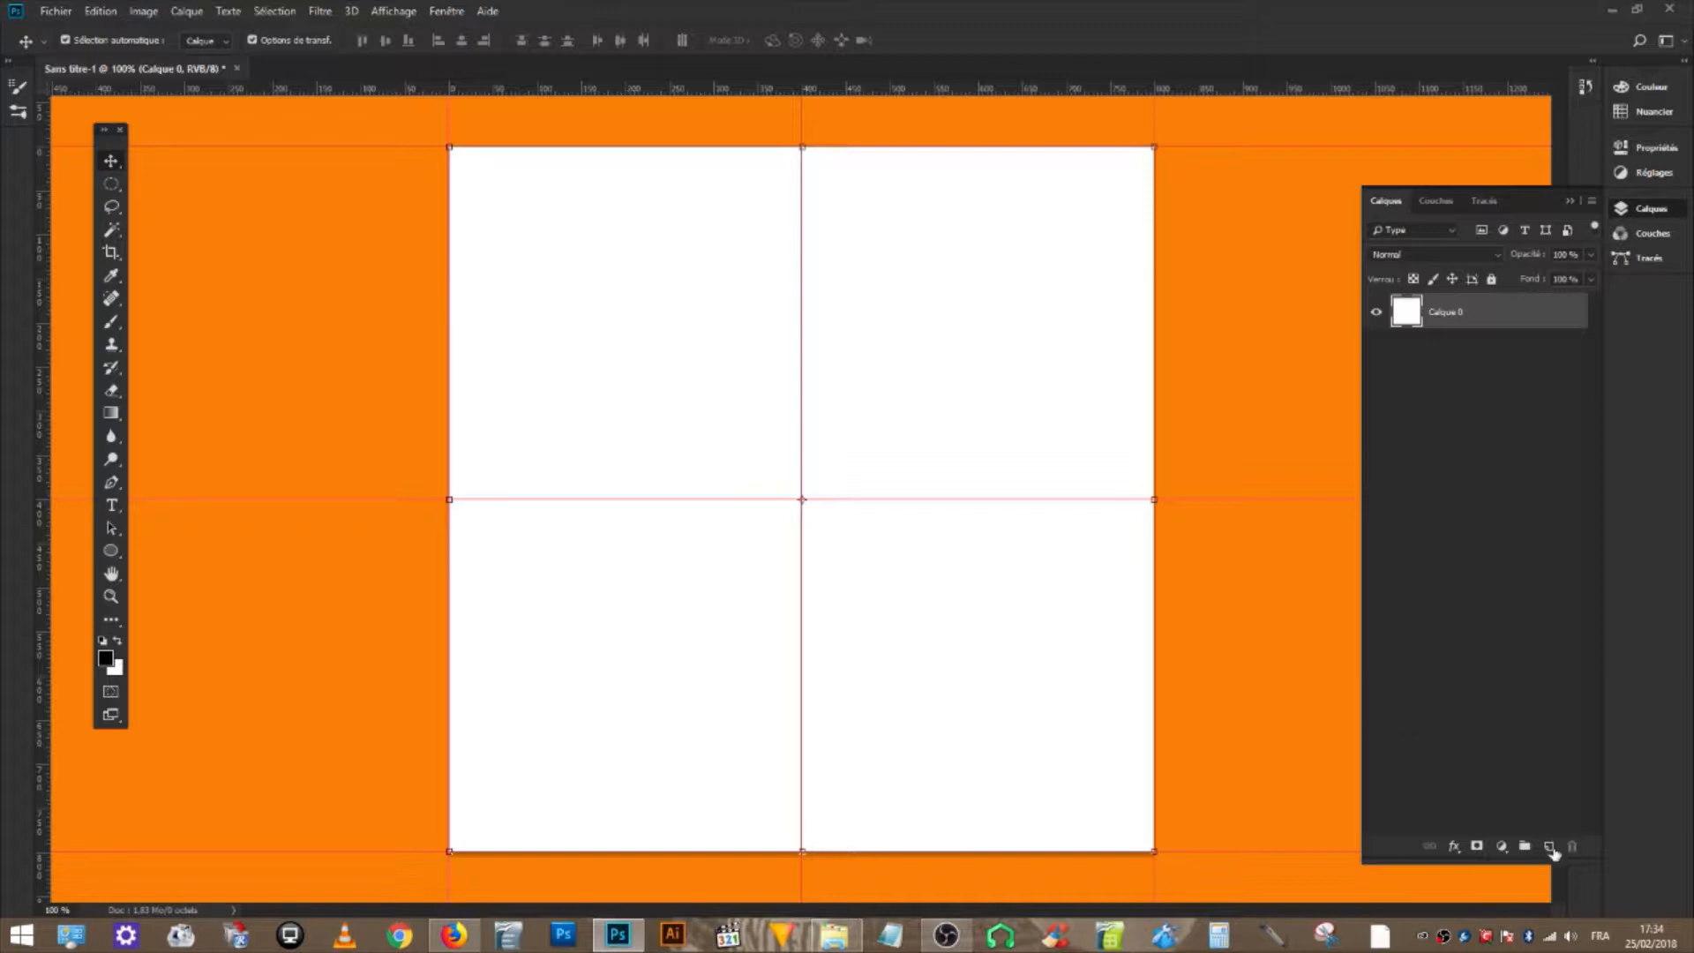
- Add a new layer and make a circular selection about 530 px in diameter, centred on the guide intersection
{"action": "left_click", "coordinate": [1549, 846]}
{"action": "left_click", "coordinate": [113, 187]}
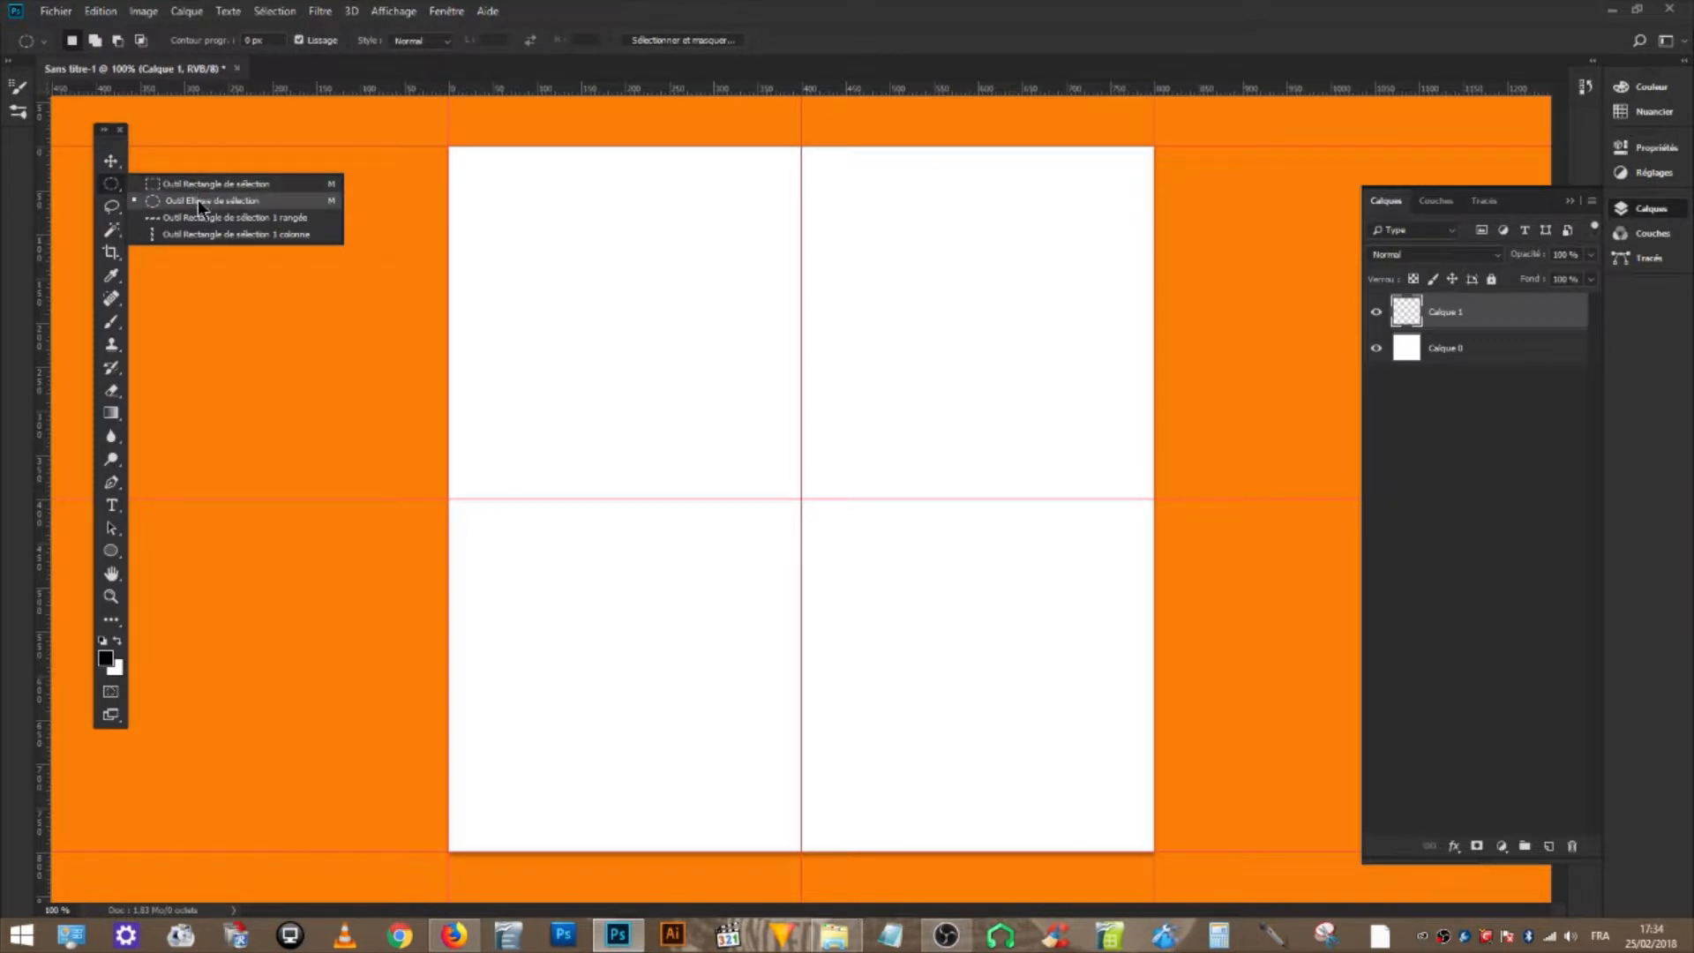
{"action": "left_click", "coordinate": [198, 200]}
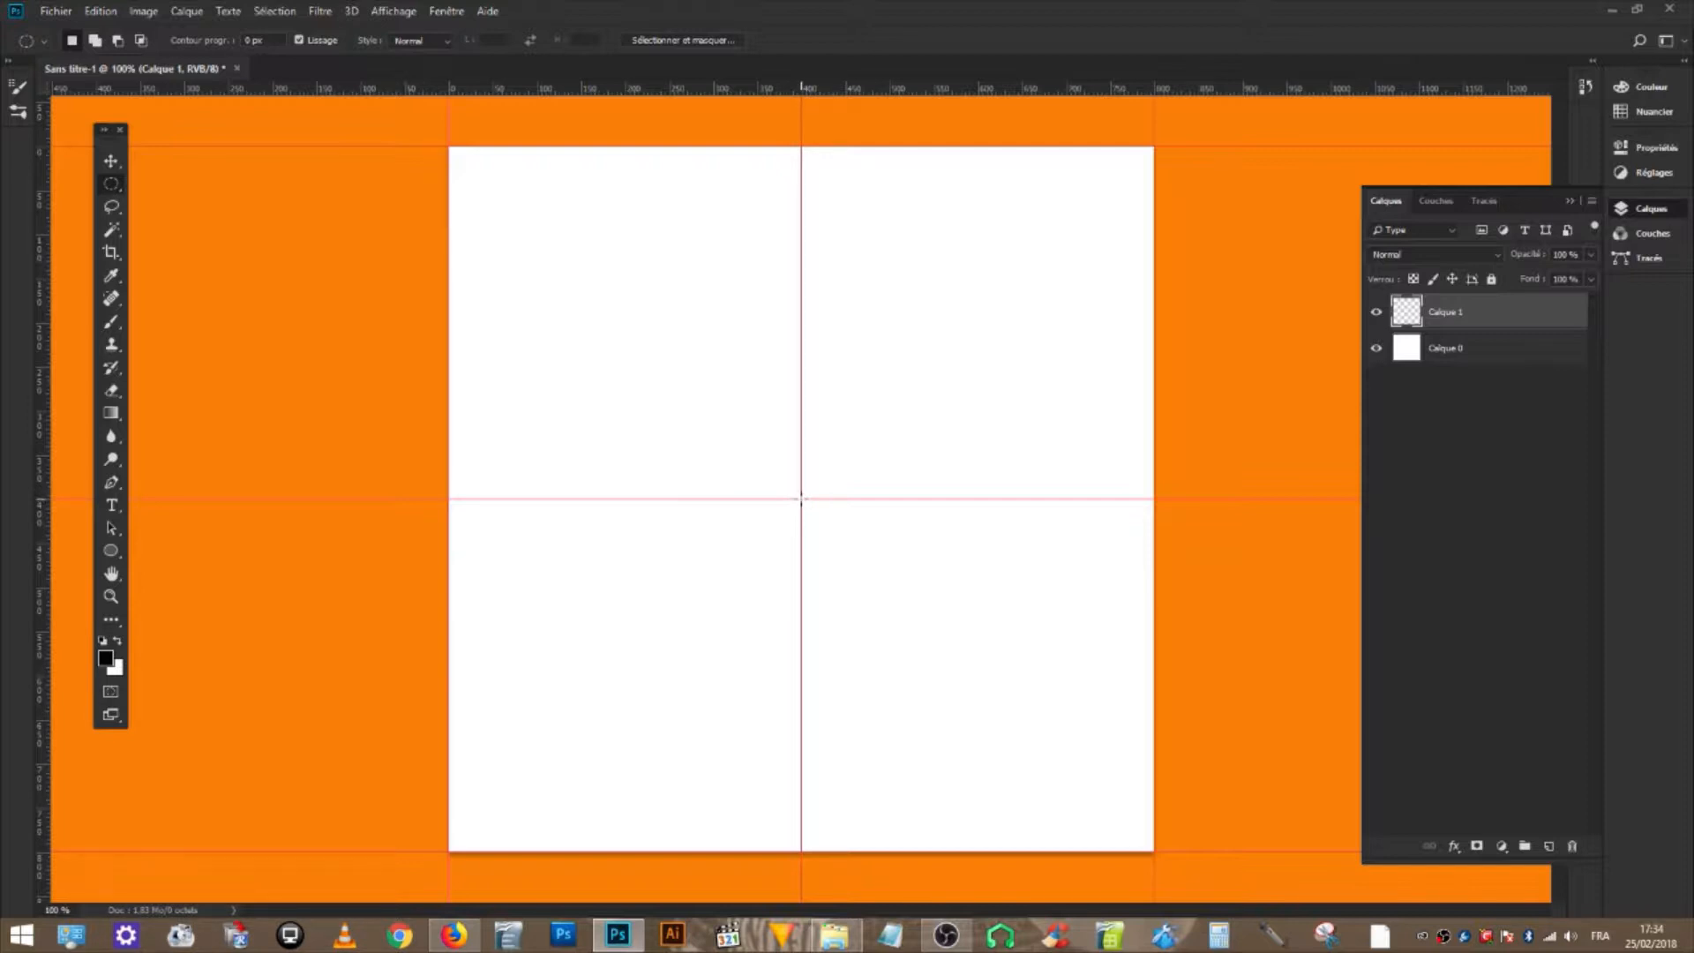
{"action": "left_click_drag", "start_coordinate": [801, 499], "coordinate": [465, 261]}
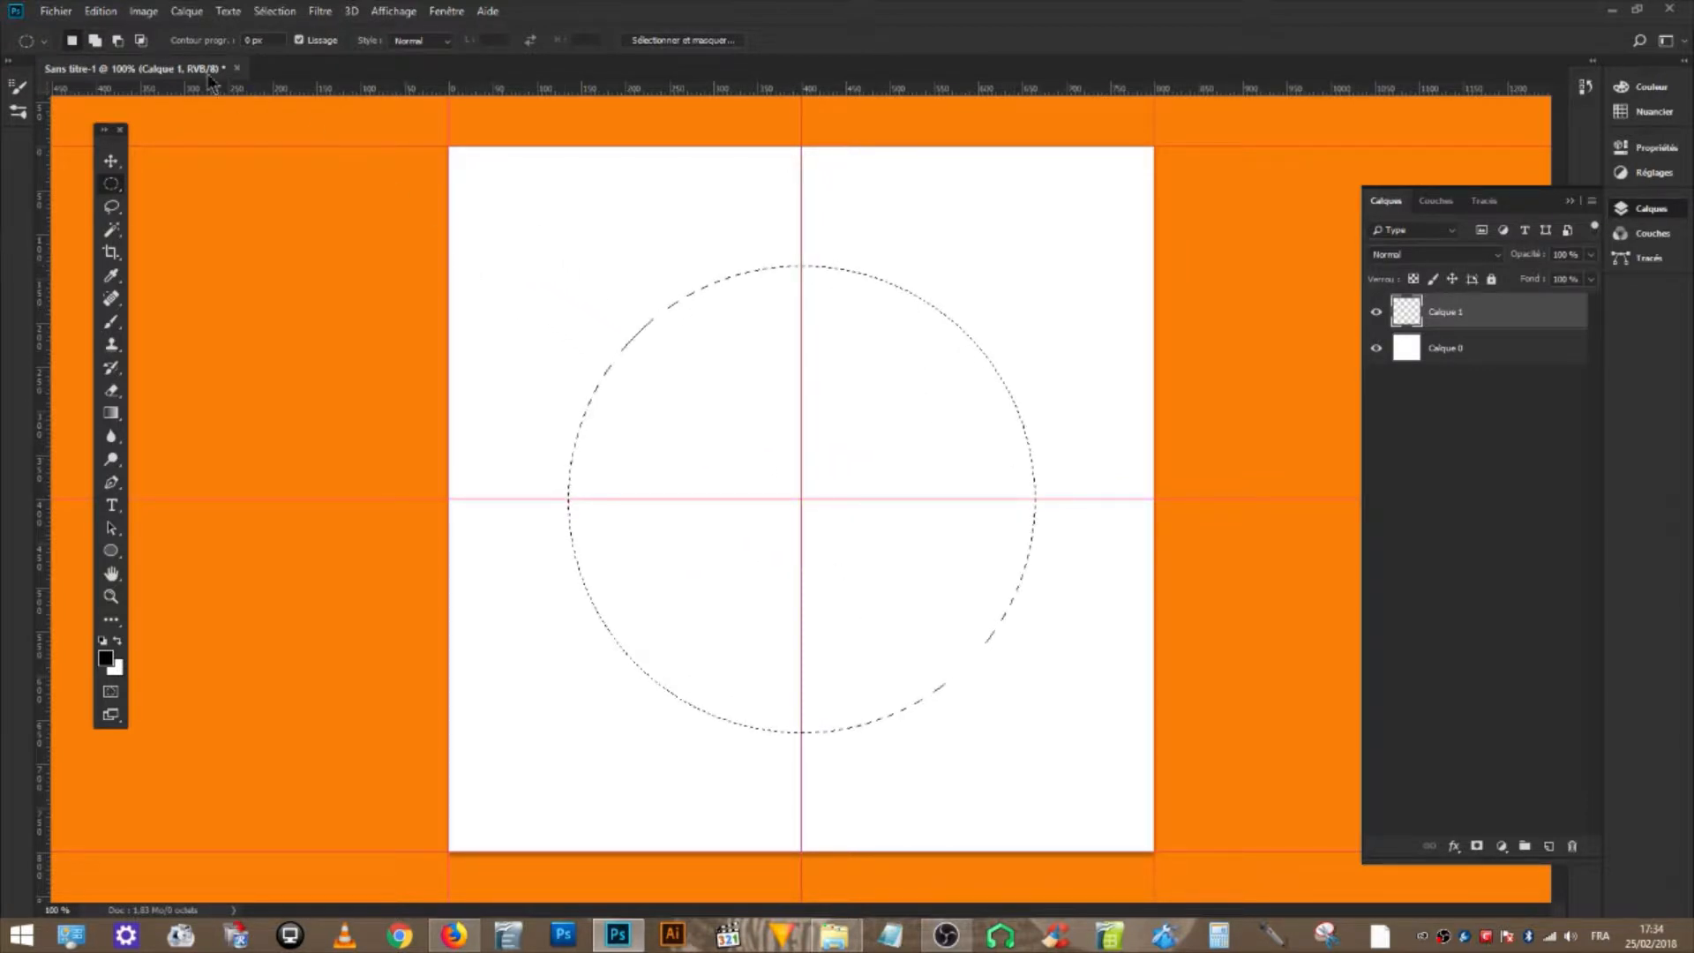
- Fill the circular selection with black on the new layer and deselect it
{"action": "left_click", "coordinate": [100, 11]}
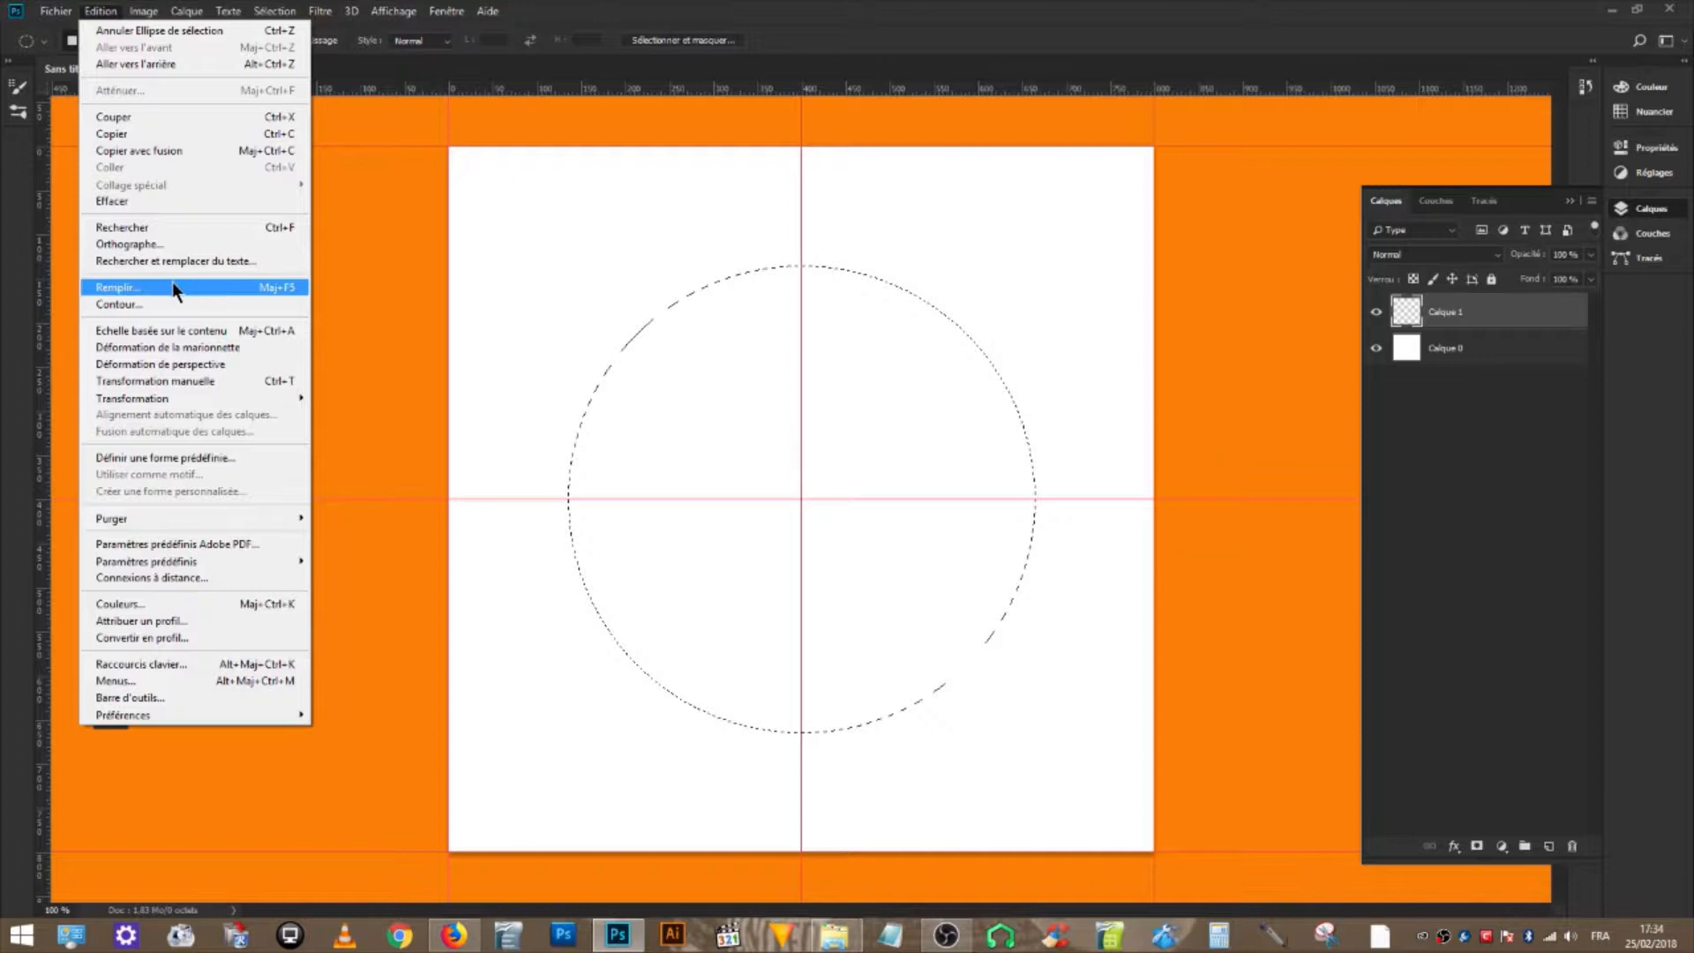
{"action": "left_click", "coordinate": [174, 286]}
{"action": "left_click", "coordinate": [981, 250]}
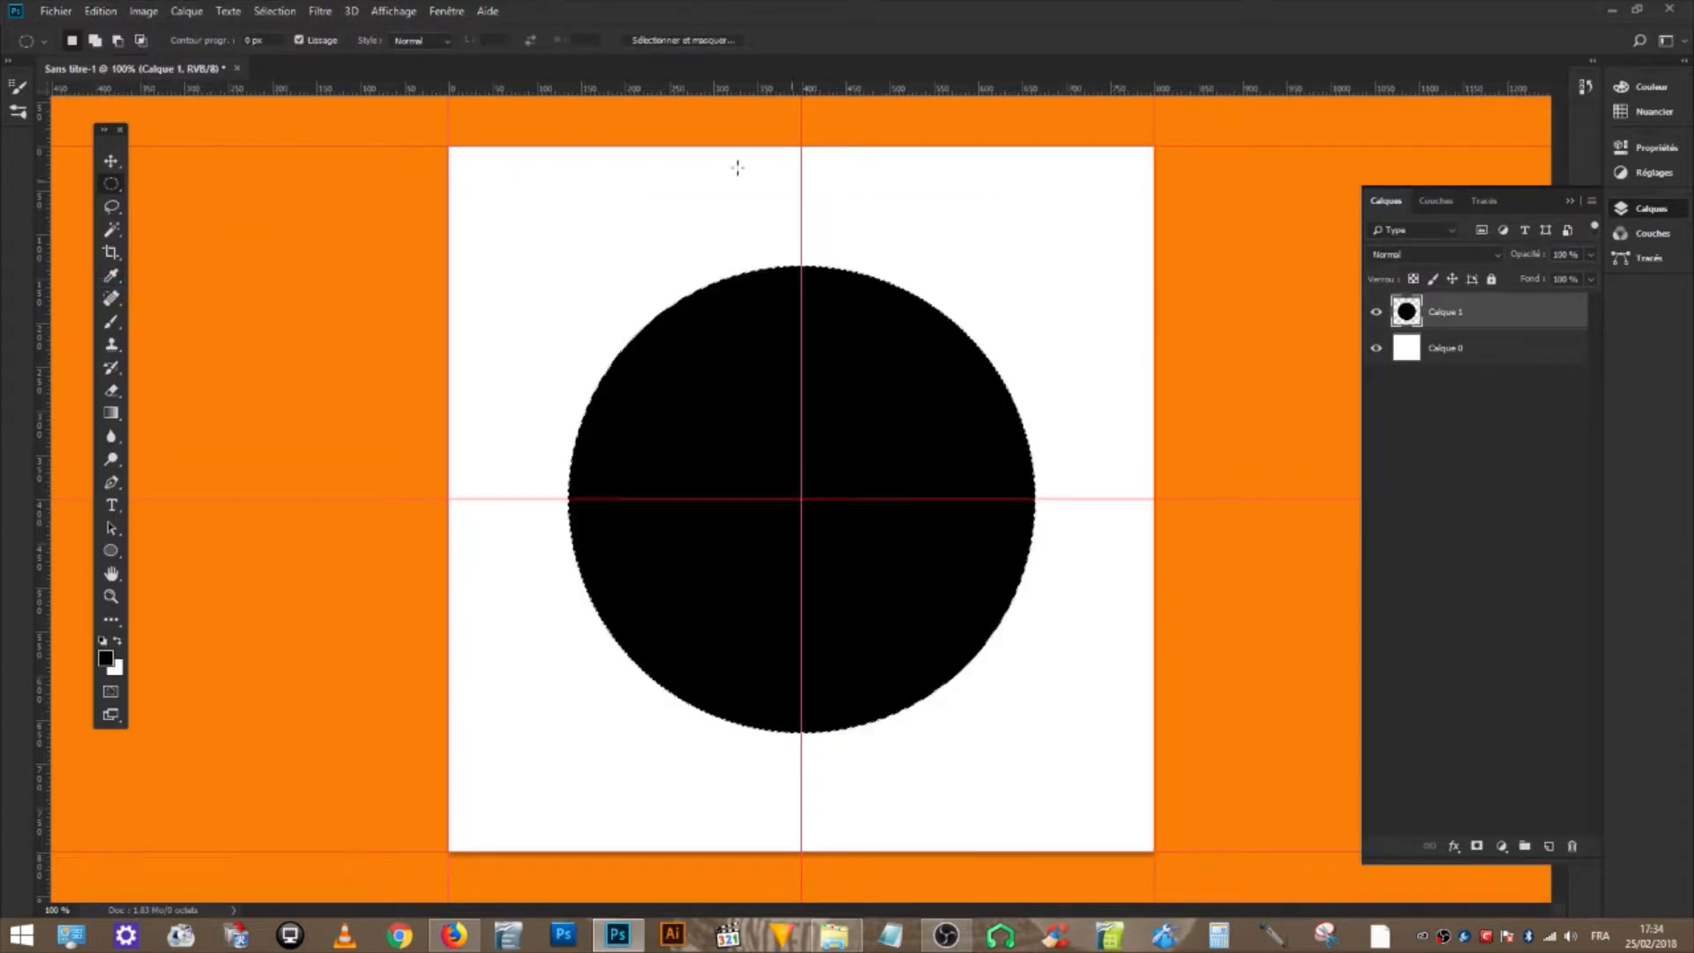
{"action": "left_click", "coordinate": [274, 11]}
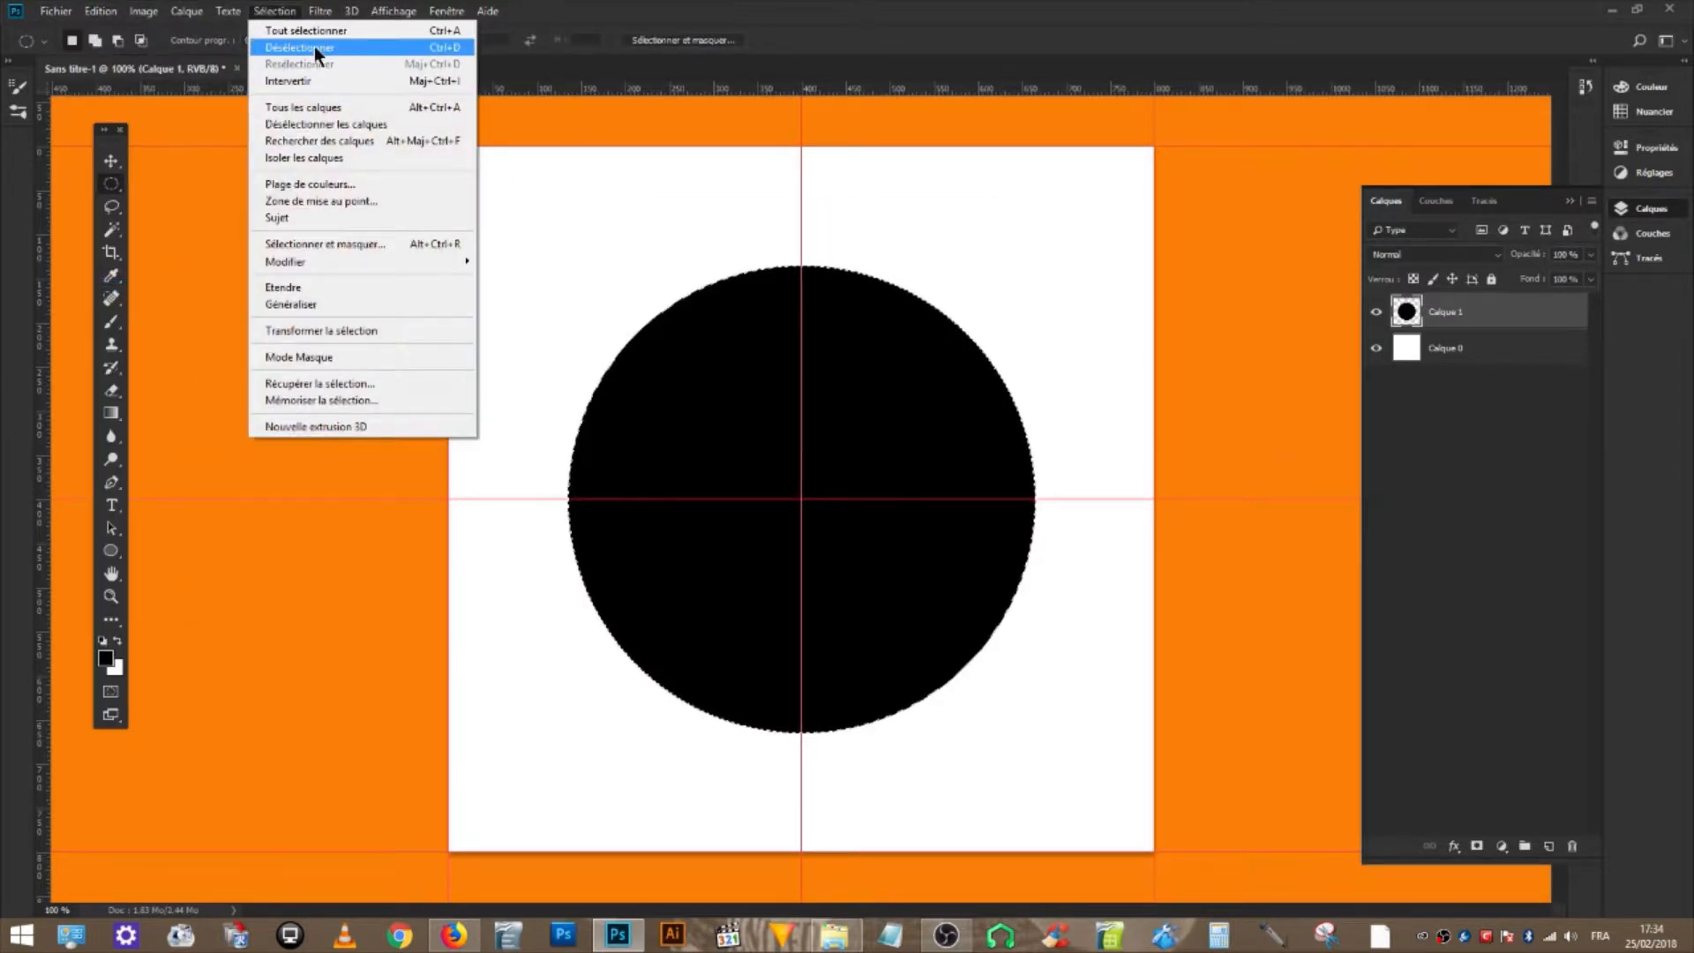
{"action": "left_click", "coordinate": [300, 47]}
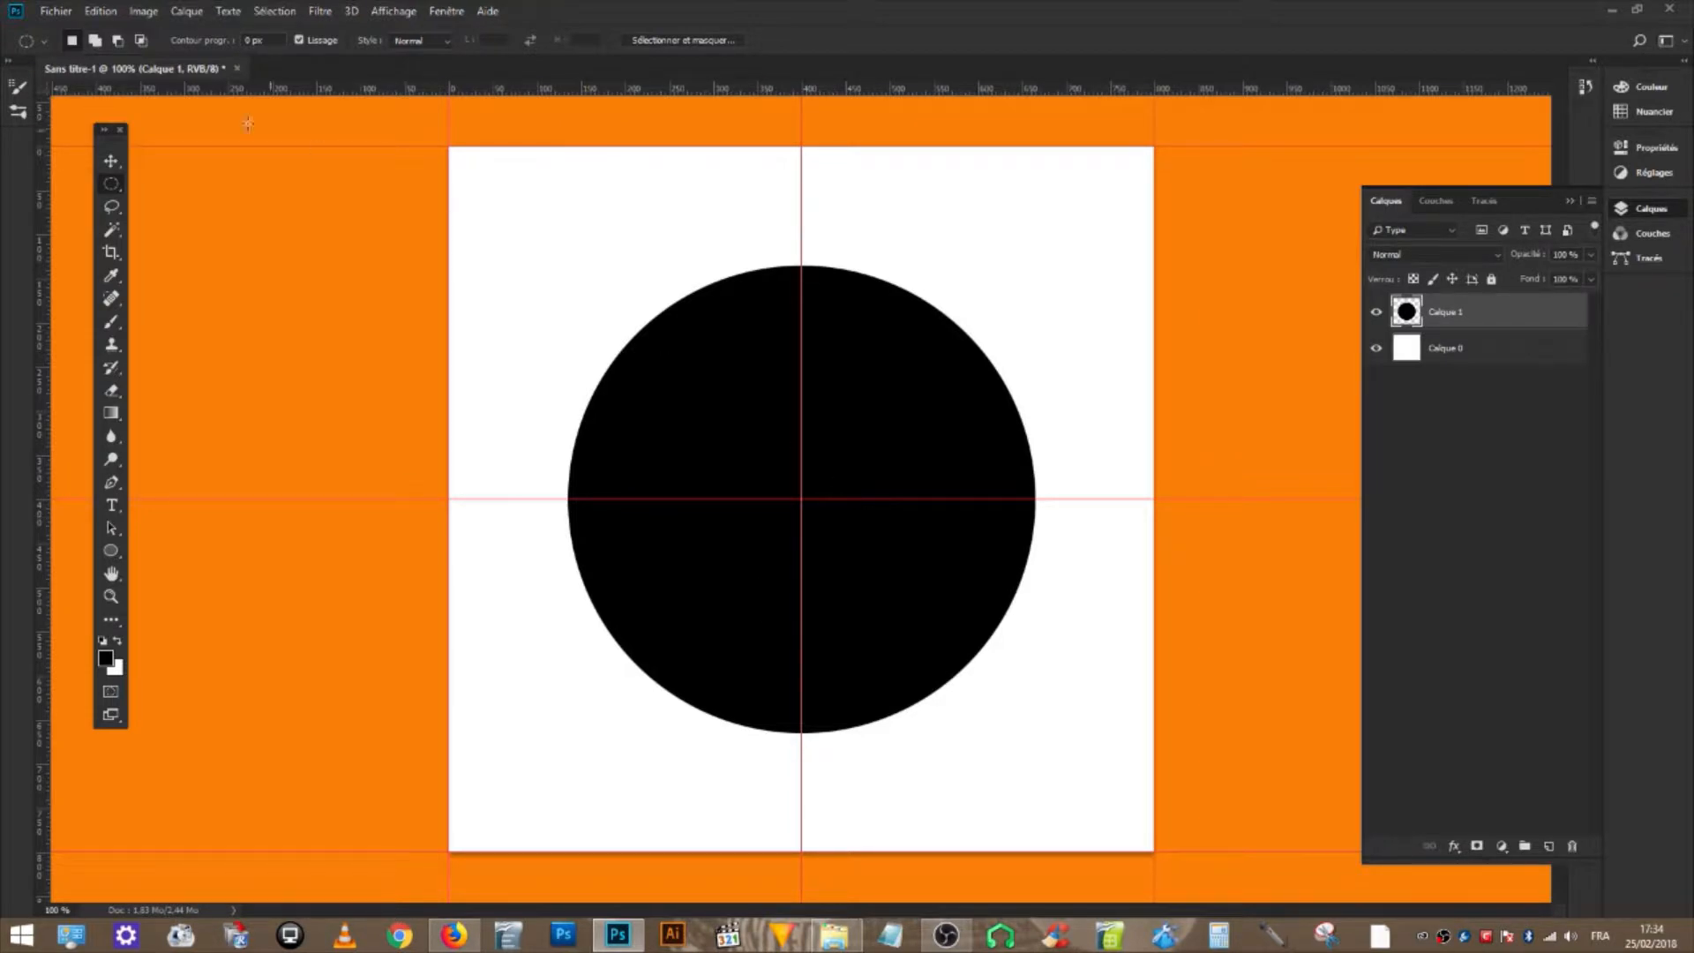
- Transform the black circle with Perspective, crossing its two upper corners over to form a symmetrical hourglass shape
{"action": "left_click", "coordinate": [111, 161]}
{"action": "left_click", "coordinate": [101, 11]}
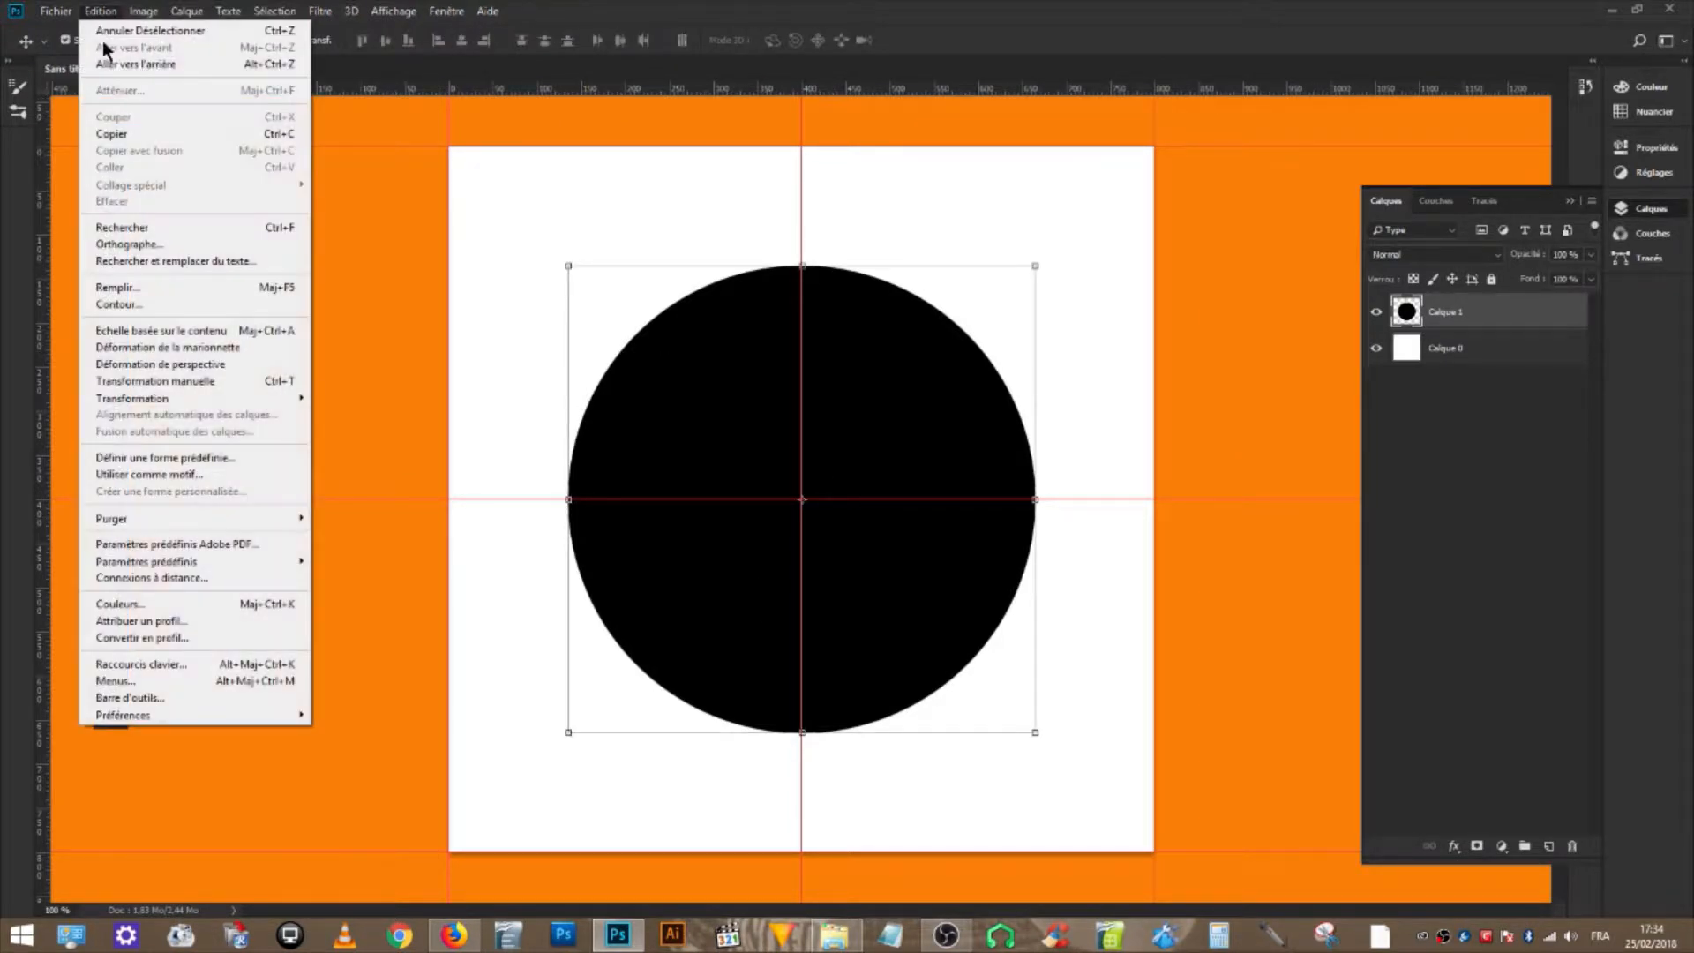
{"action": "mouse_move", "coordinate": [263, 400]}
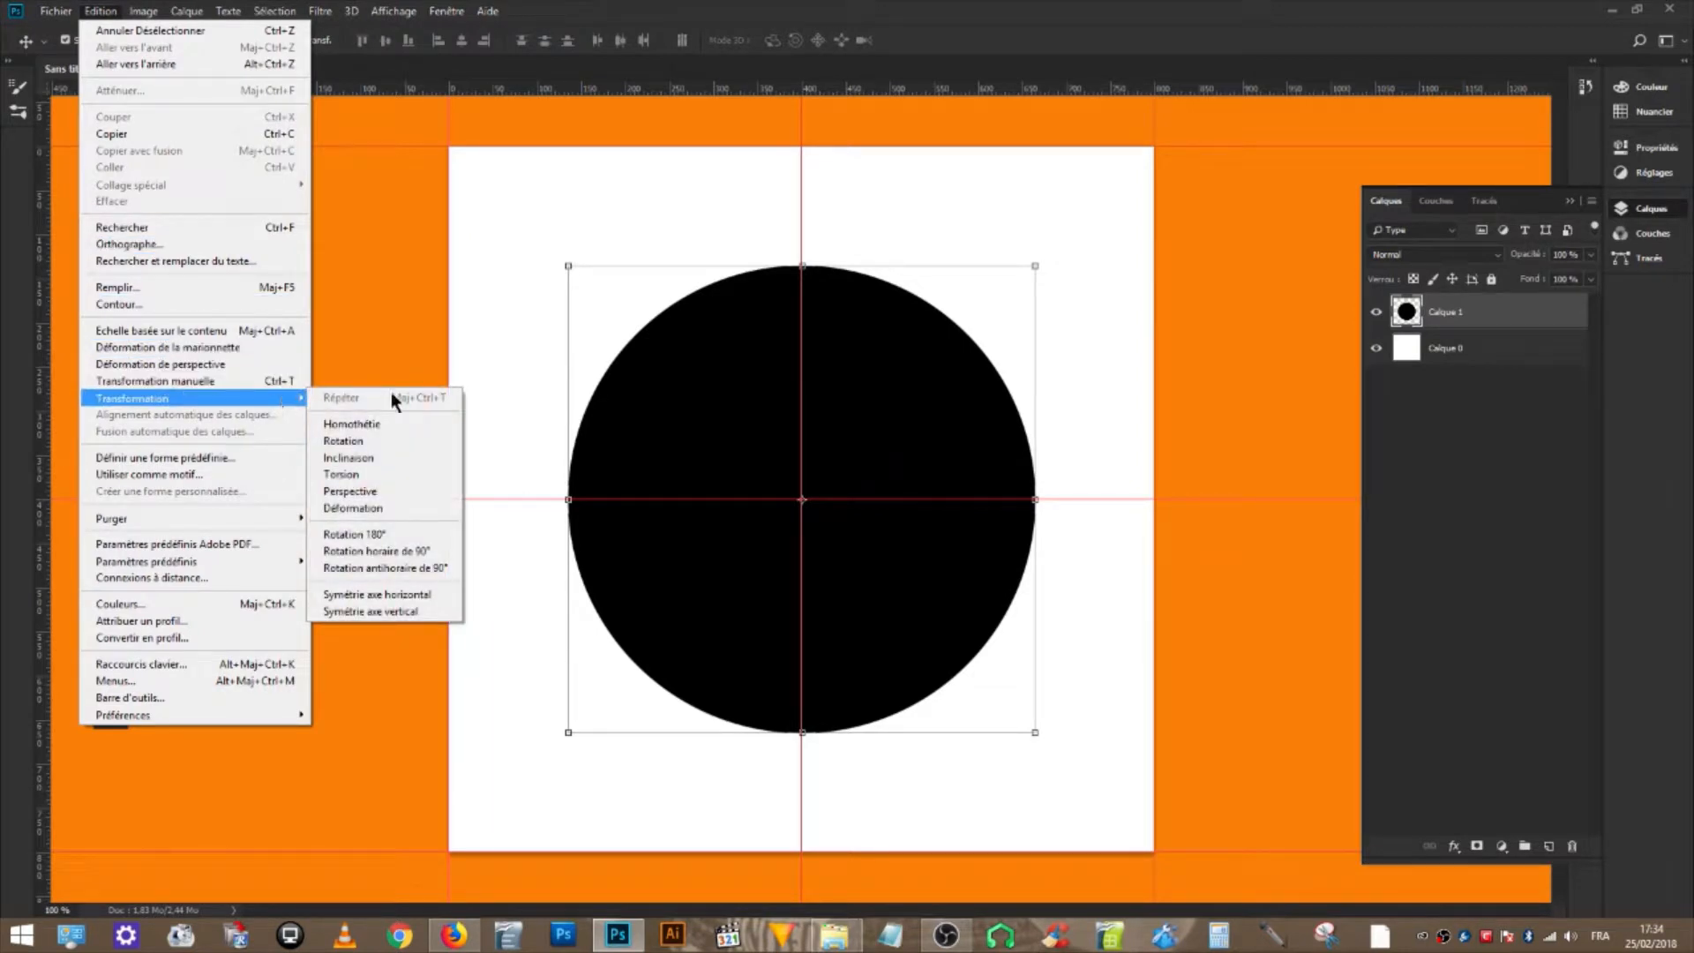
{"action": "left_click", "coordinate": [398, 490]}
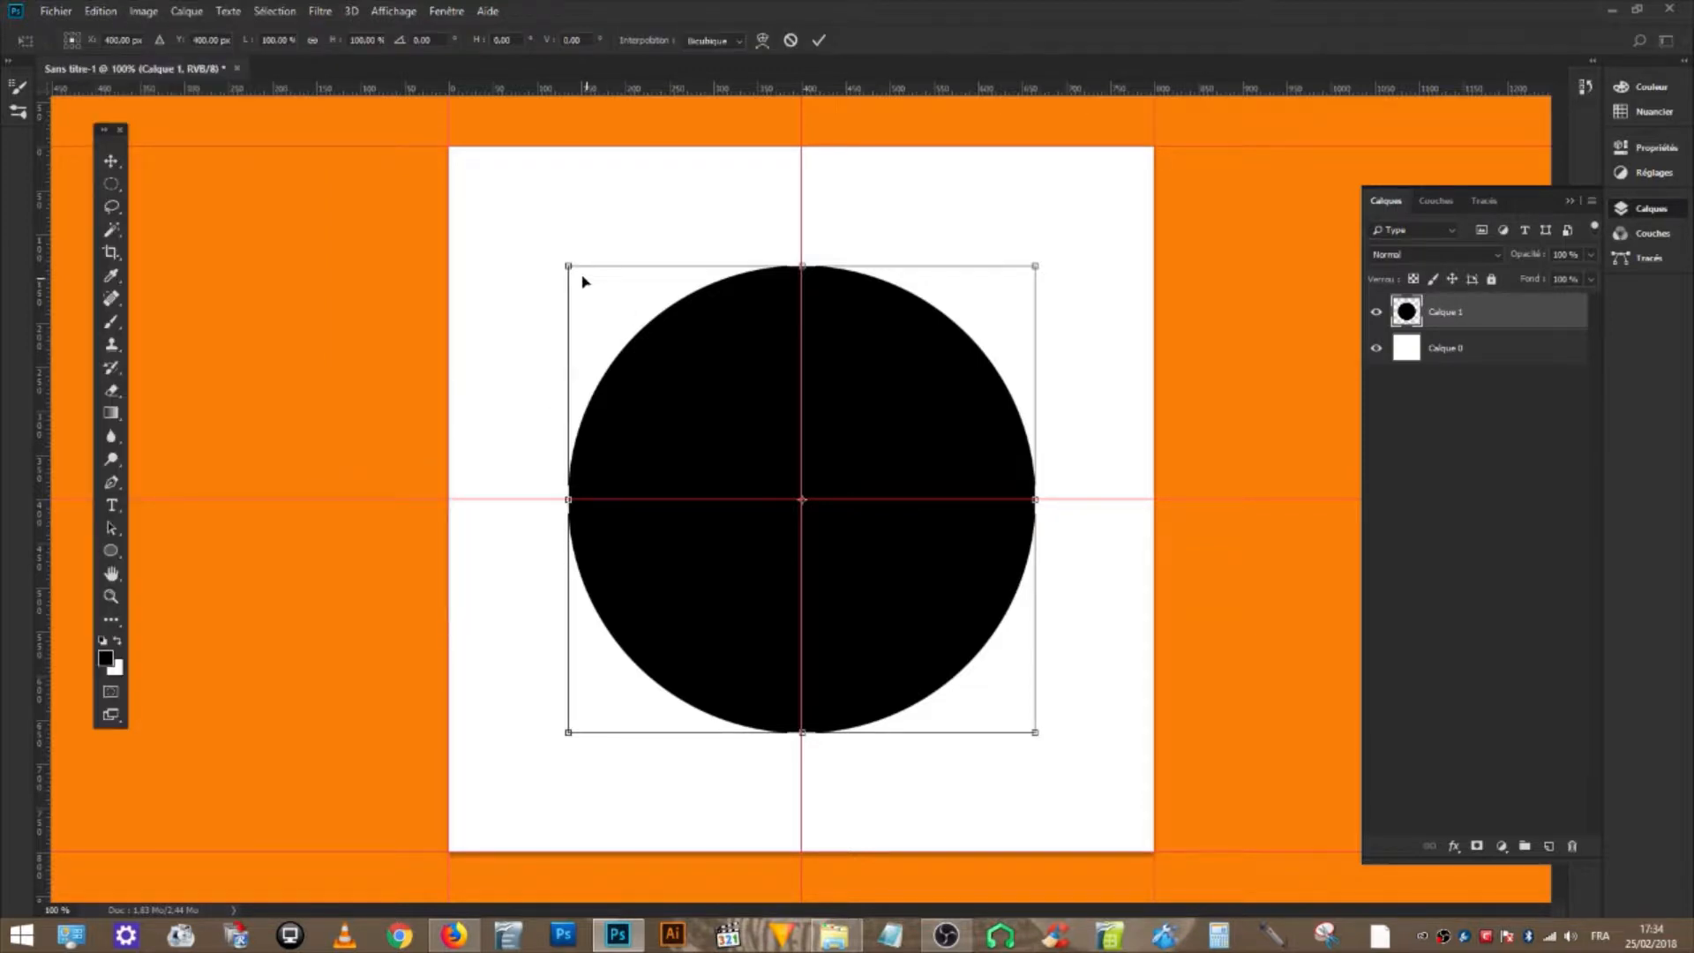
{"action": "left_click_drag", "start_coordinate": [570, 269], "coordinate": [1041, 276]}
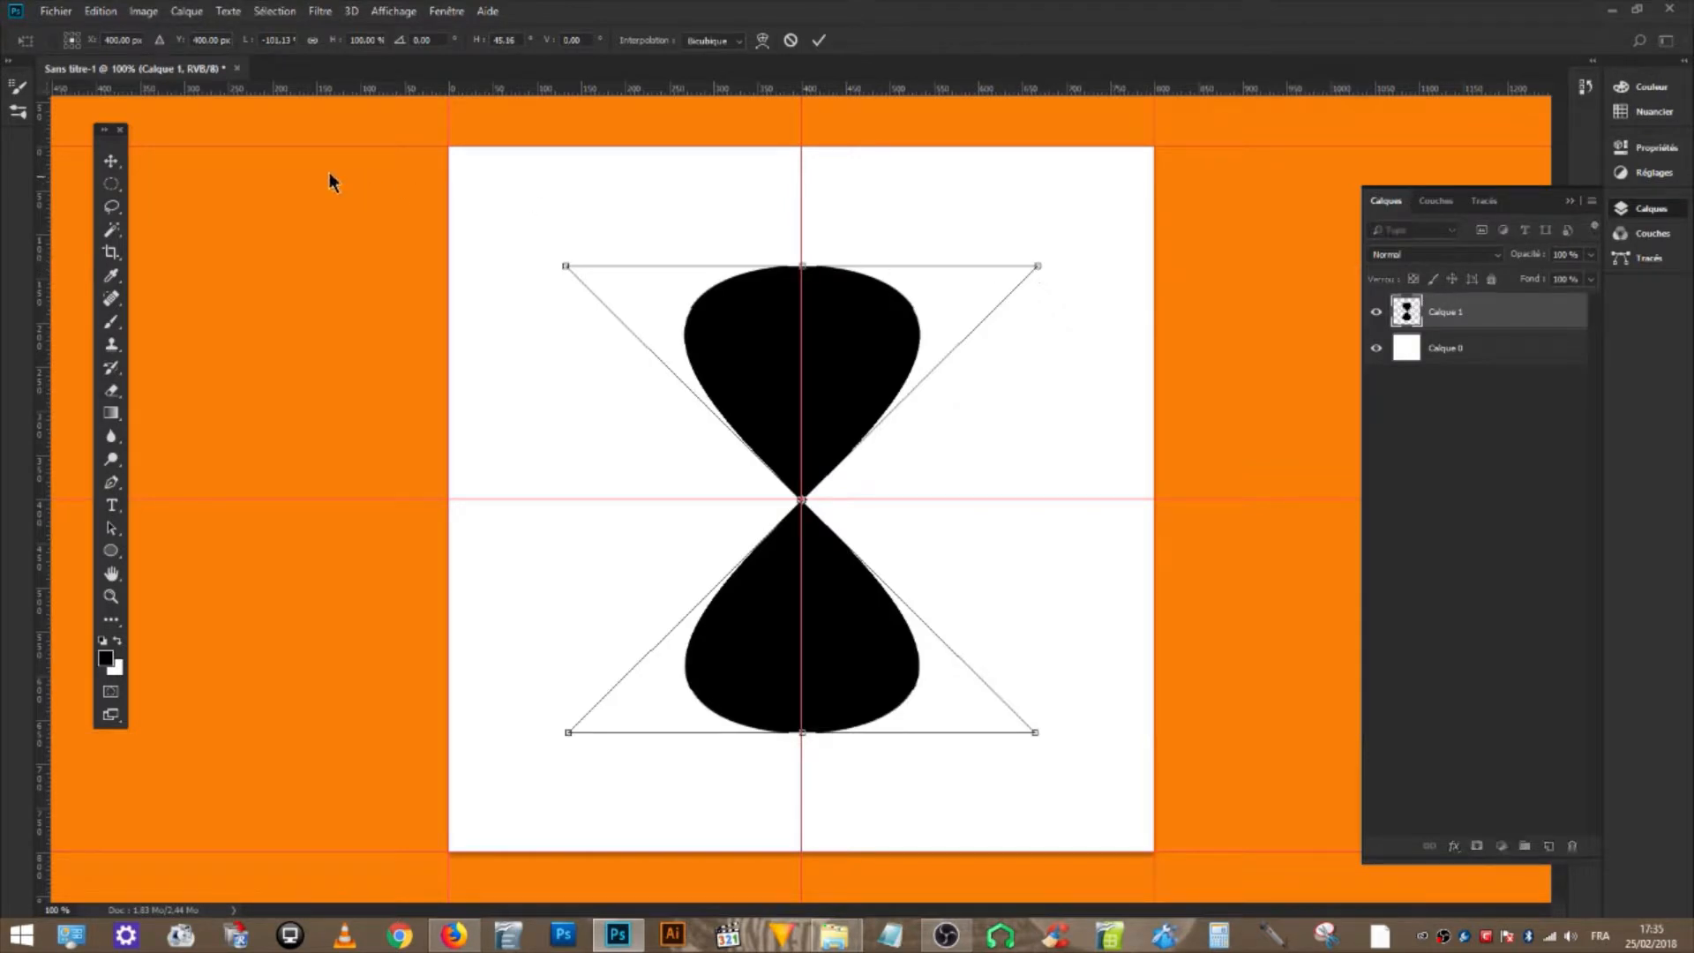
- Distort the hourglass shape, stretching its upper and lower edges vertically almost to the canvas edges
{"action": "left_click", "coordinate": [103, 12]}
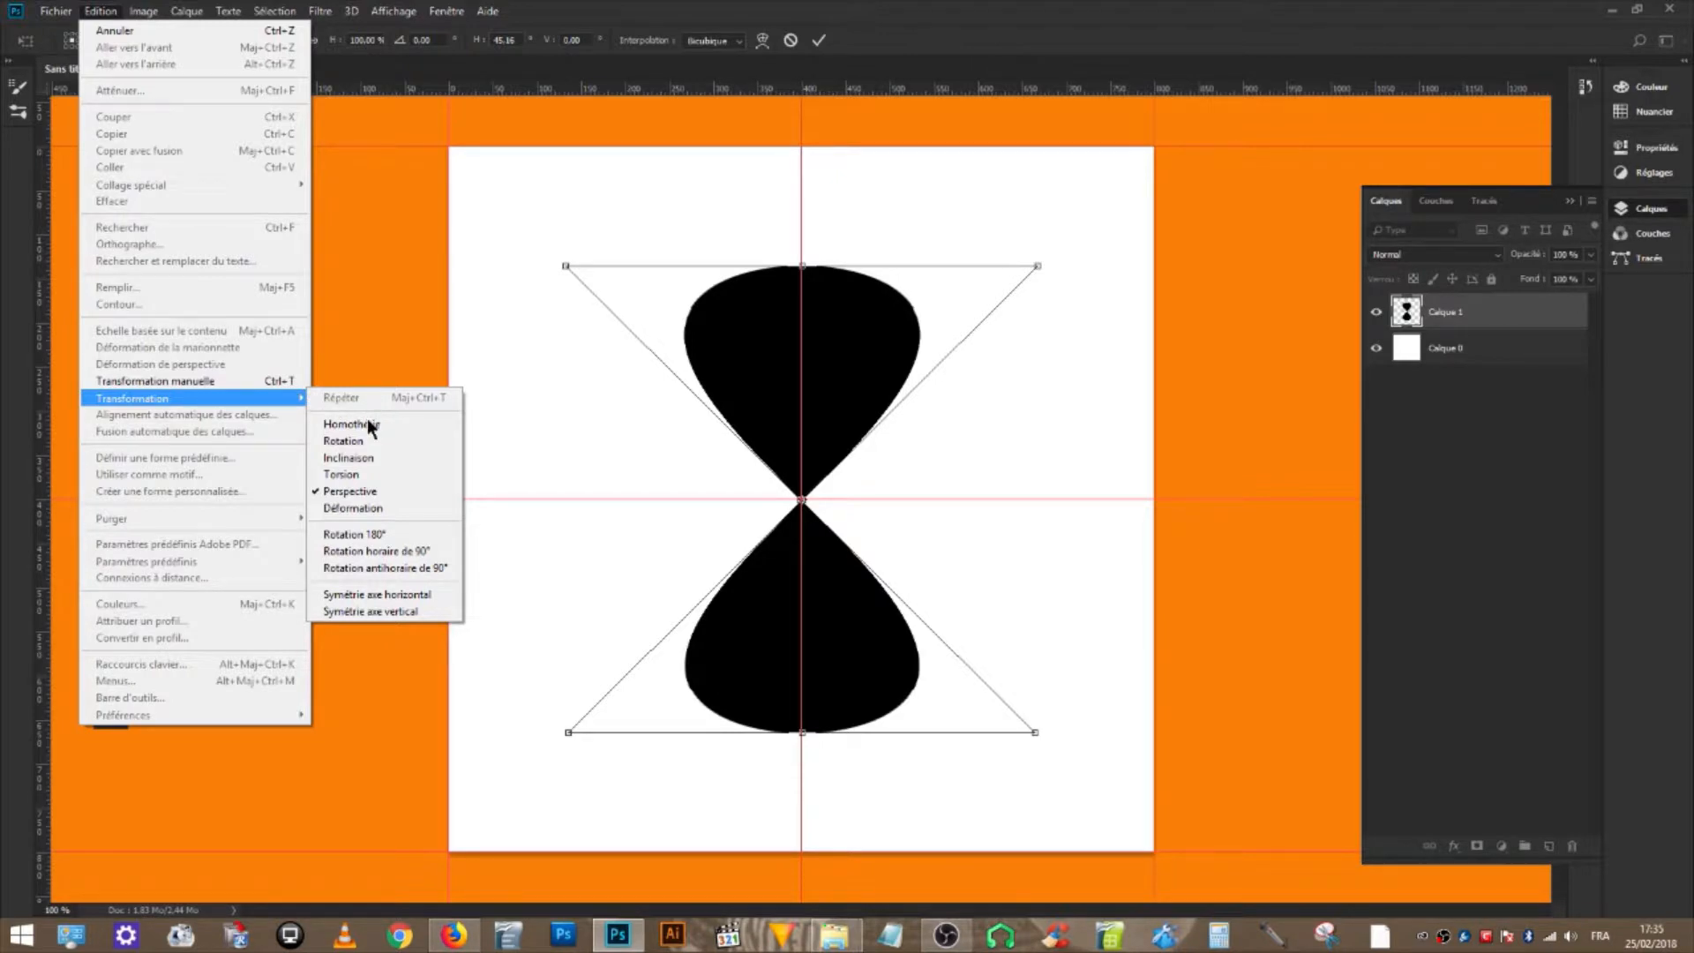
{"action": "left_click", "coordinate": [367, 475]}
{"action": "left_click_drag", "start_coordinate": [804, 269], "coordinate": [806, 166]}
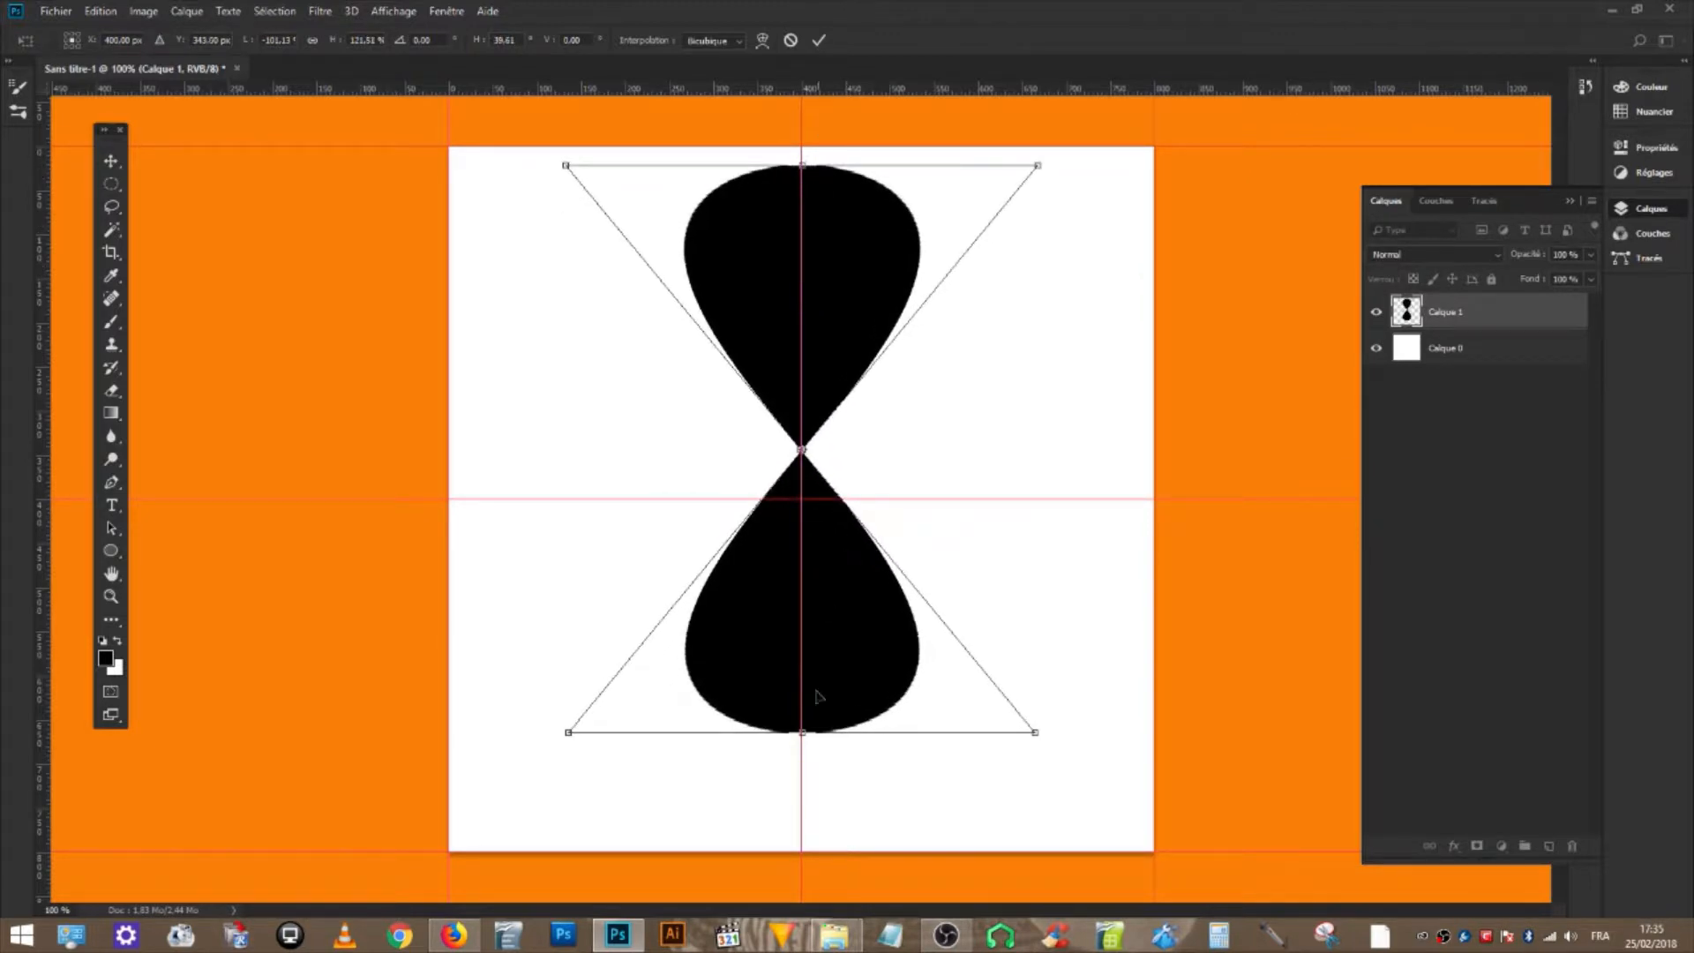
{"action": "left_click_drag", "start_coordinate": [804, 736], "coordinate": [806, 845]}
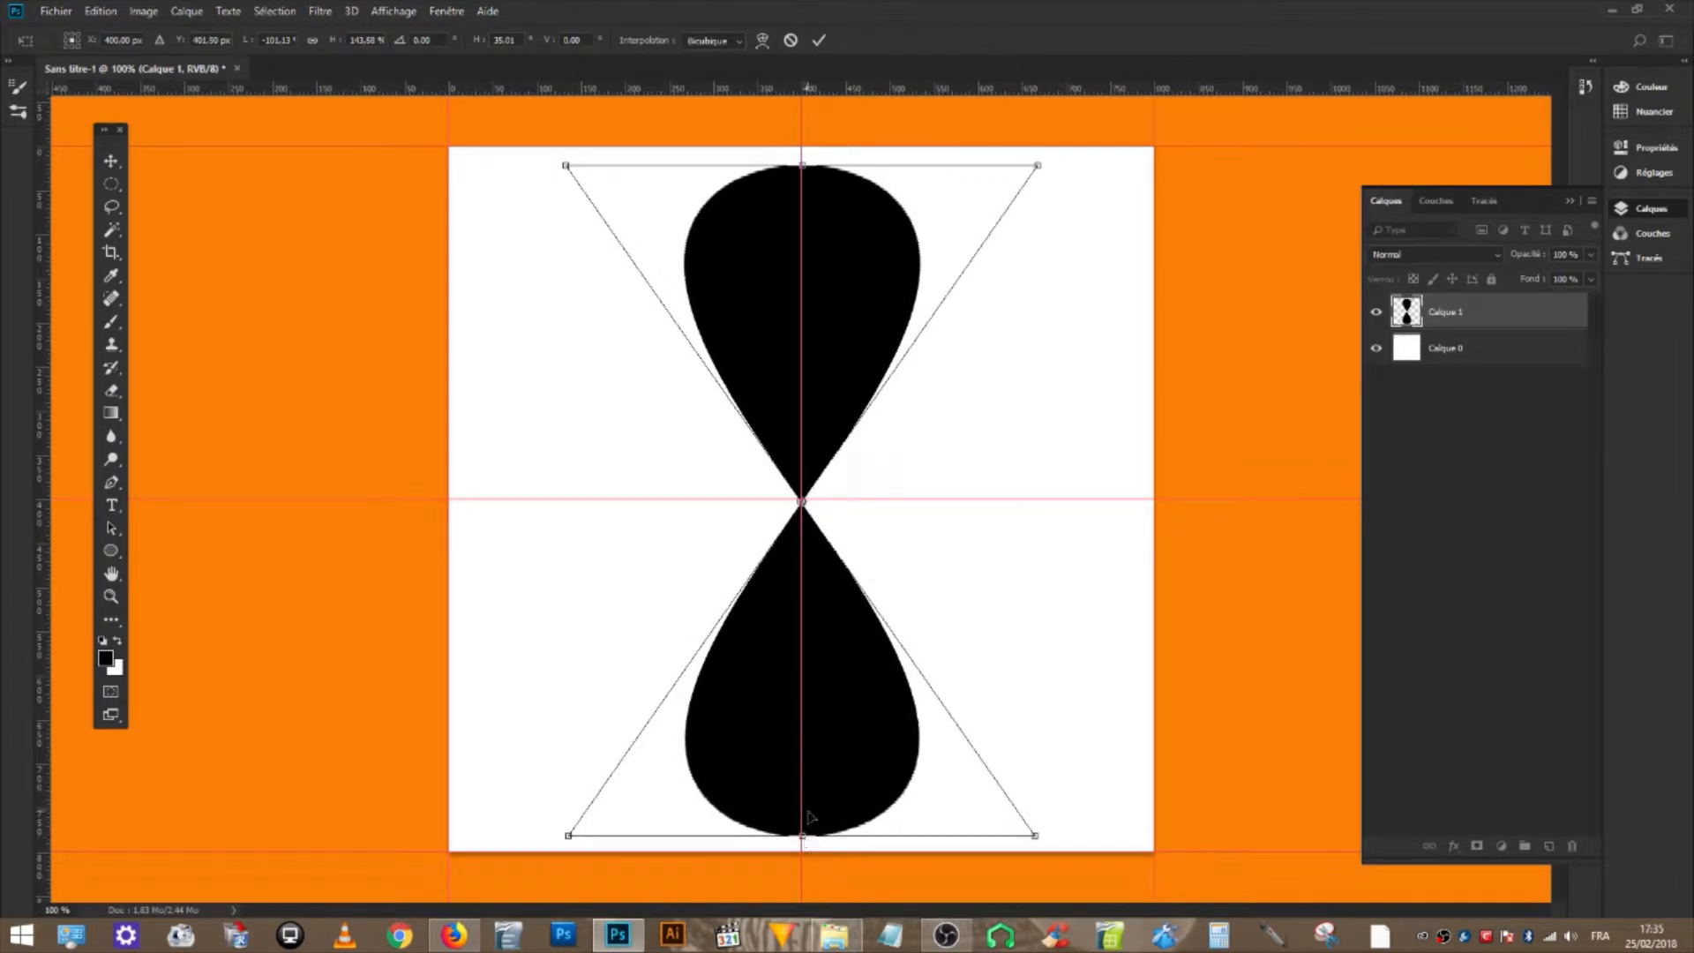
- Nudge the hourglass shape up so its centre sits on the horizontal guide, and apply the transformation
{"action": "scroll", "coordinate": [832, 805], "scroll_direction": "up", "scroll_amount": 3}
{"action": "key", "text": "Up"}
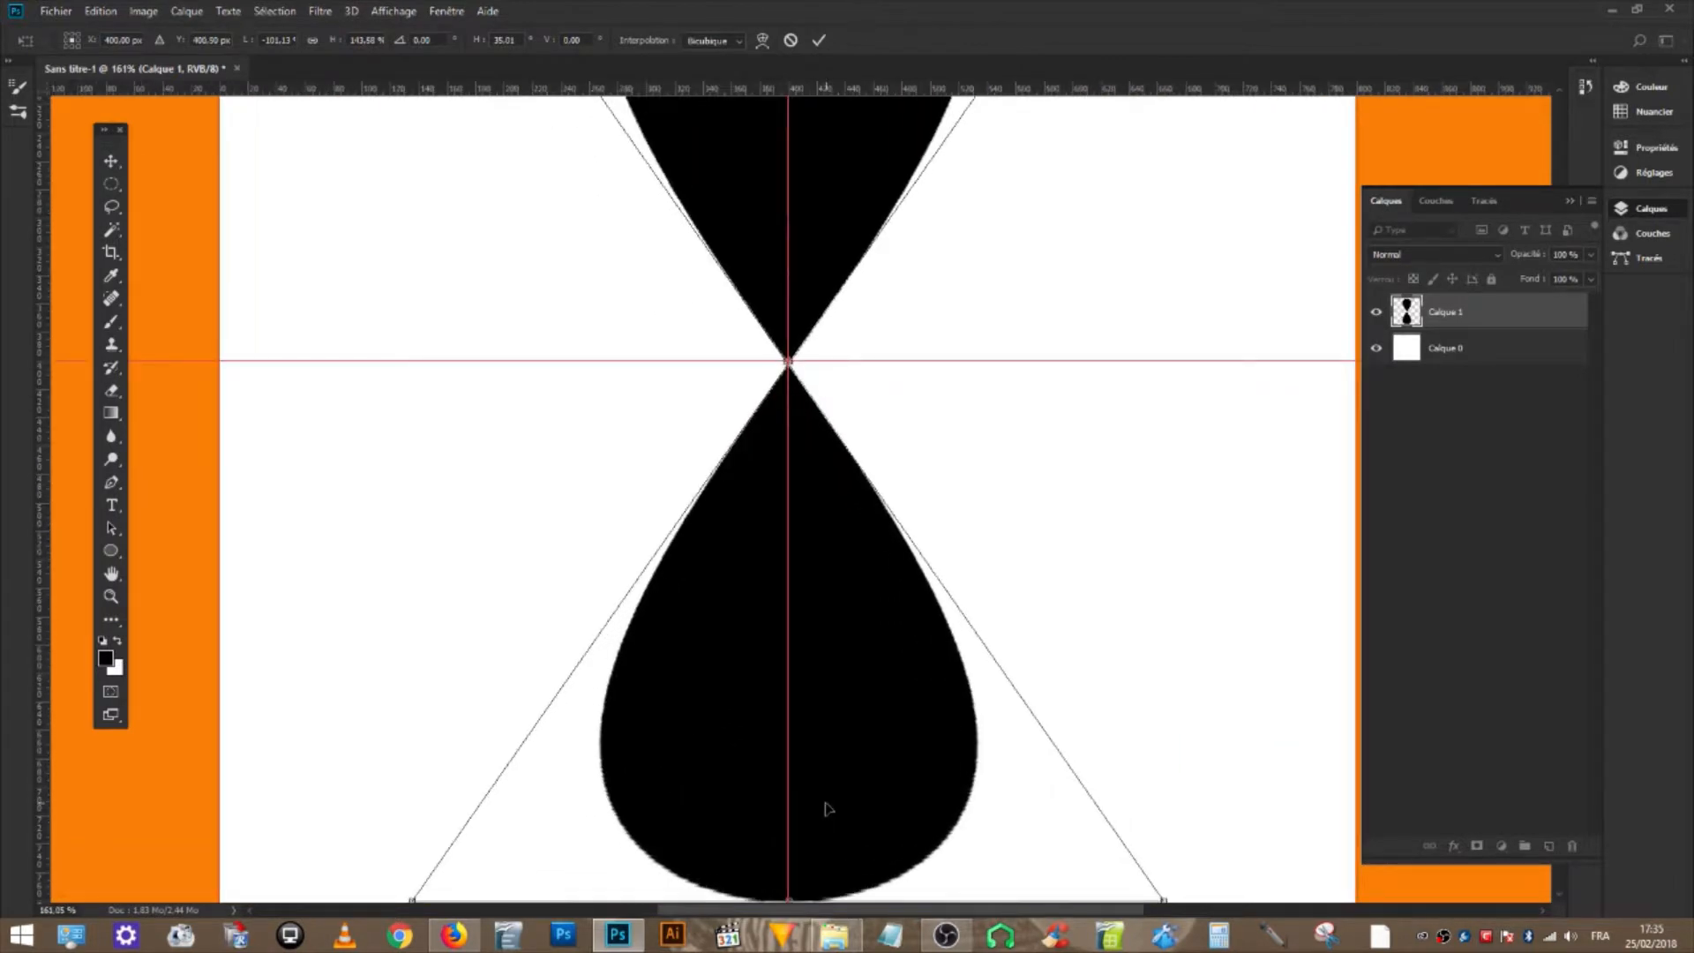
{"action": "left_click", "coordinate": [117, 163]}
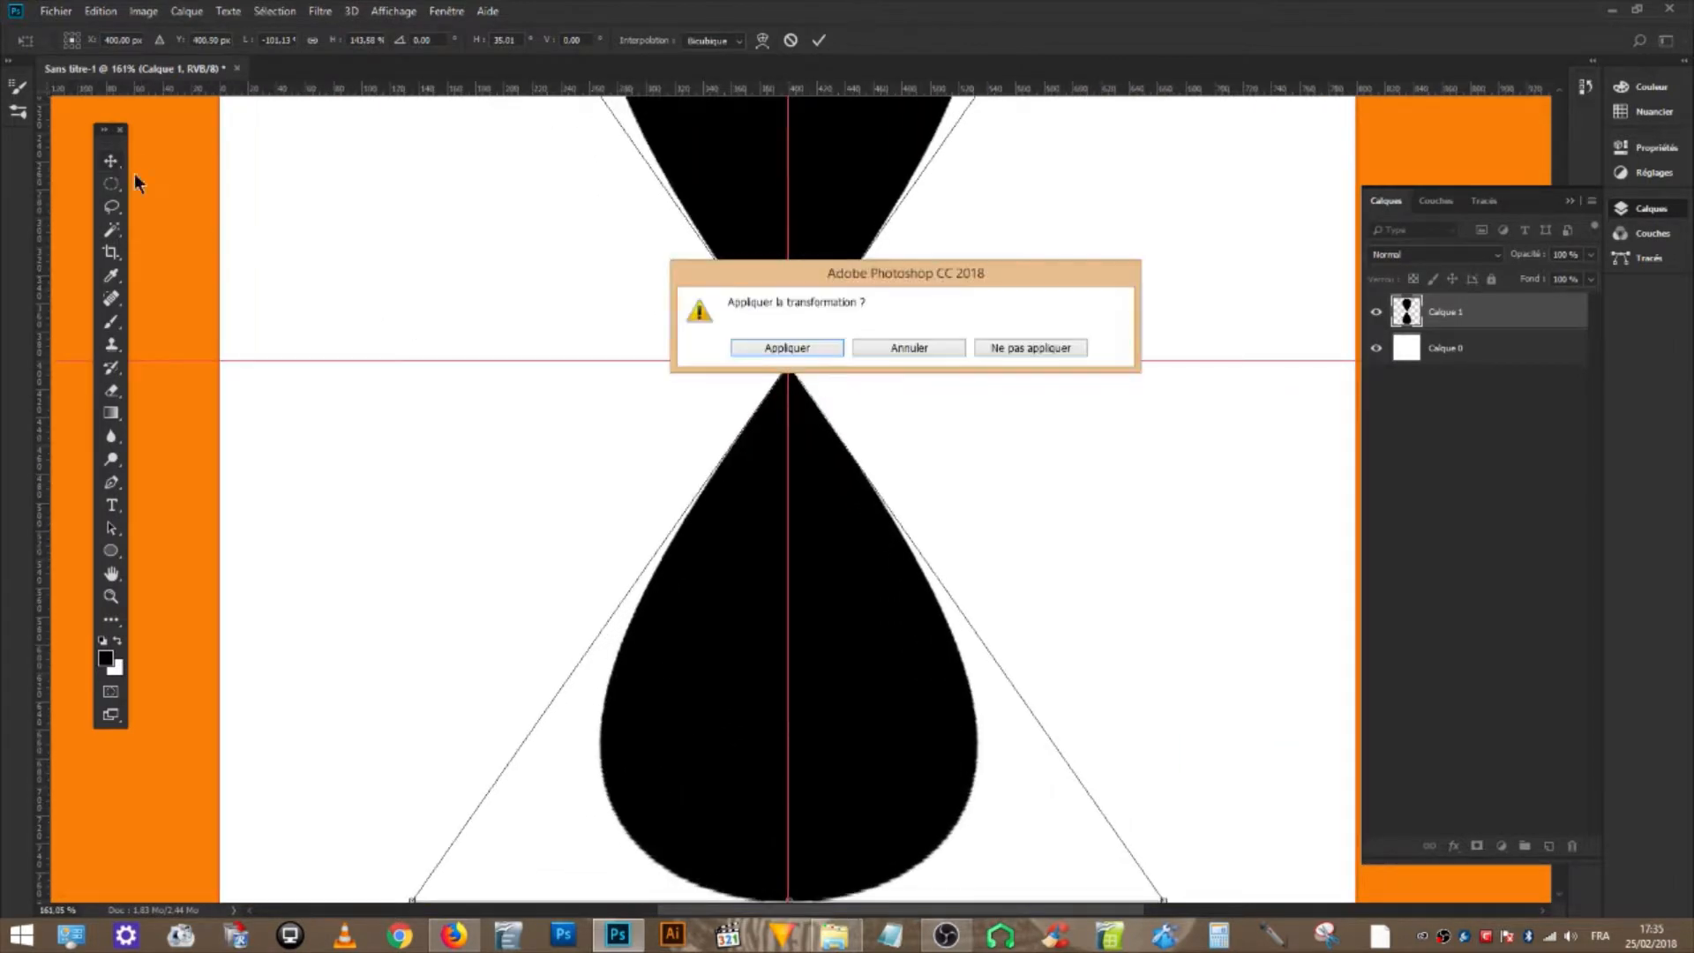
{"action": "left_click", "coordinate": [792, 352]}
{"action": "scroll", "coordinate": [881, 506], "scroll_direction": "down", "scroll_amount": 2}
{"action": "scroll", "coordinate": [880, 506], "scroll_direction": "down", "scroll_amount": 1}
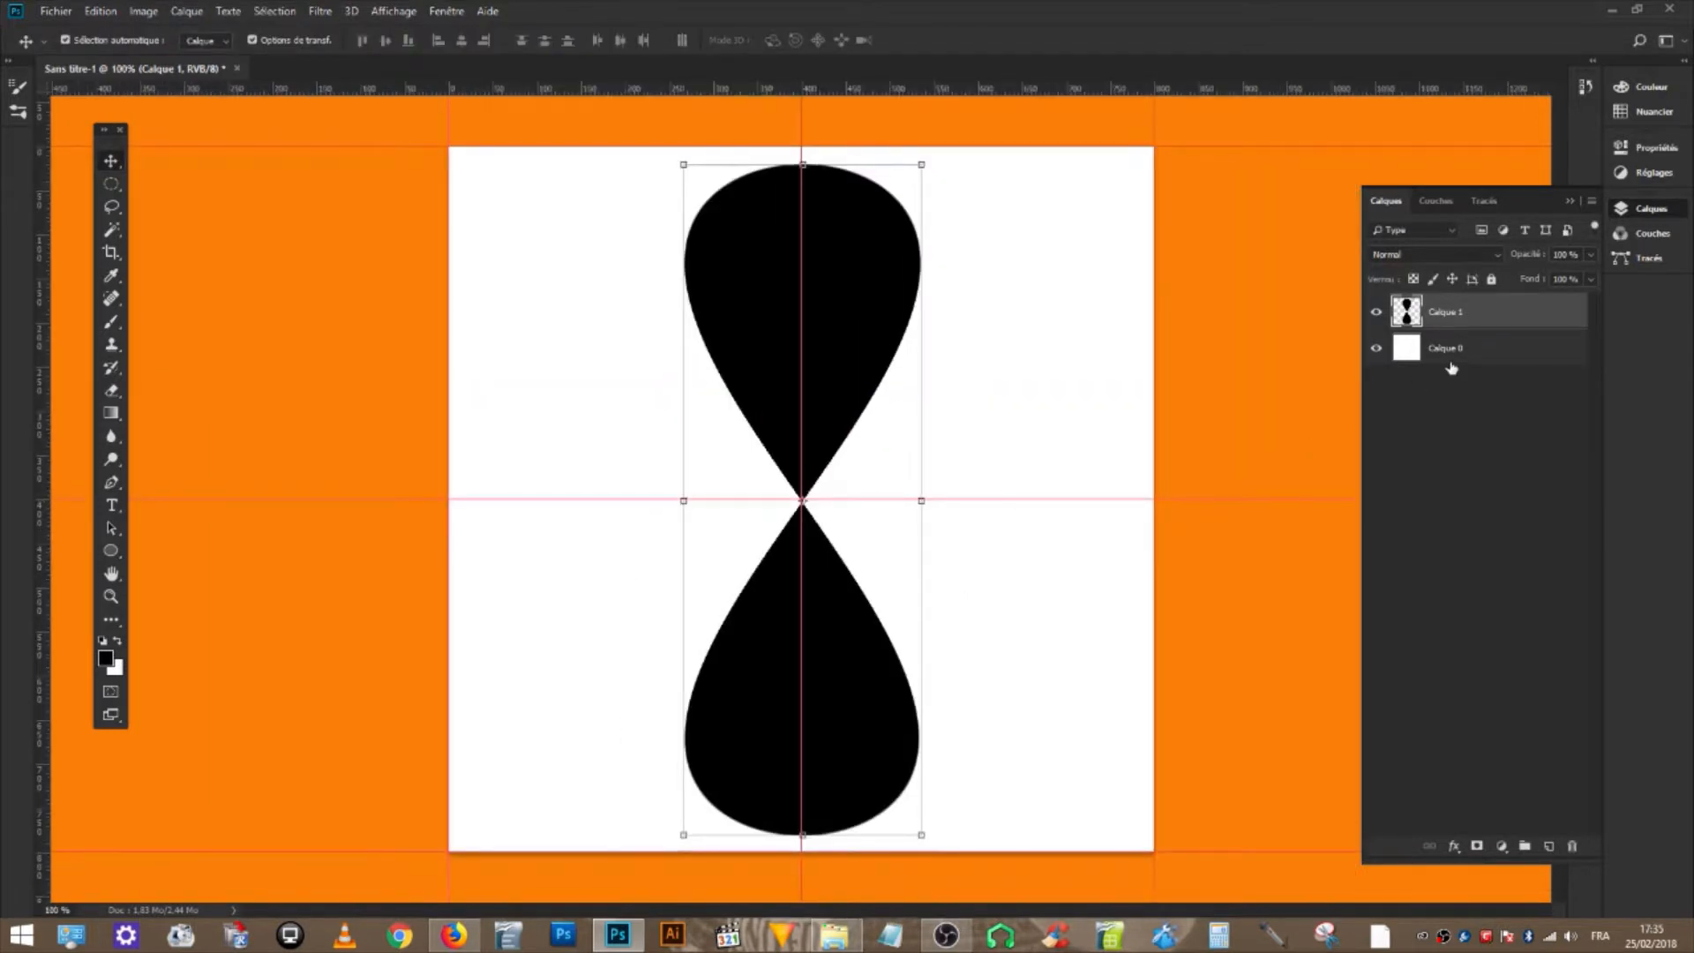
- Duplicate the Calque 1 layer and rotate the copy 90° clockwise to form a four-petal flower
{"action": "left_click_drag", "start_coordinate": [1503, 320], "coordinate": [1548, 845]}
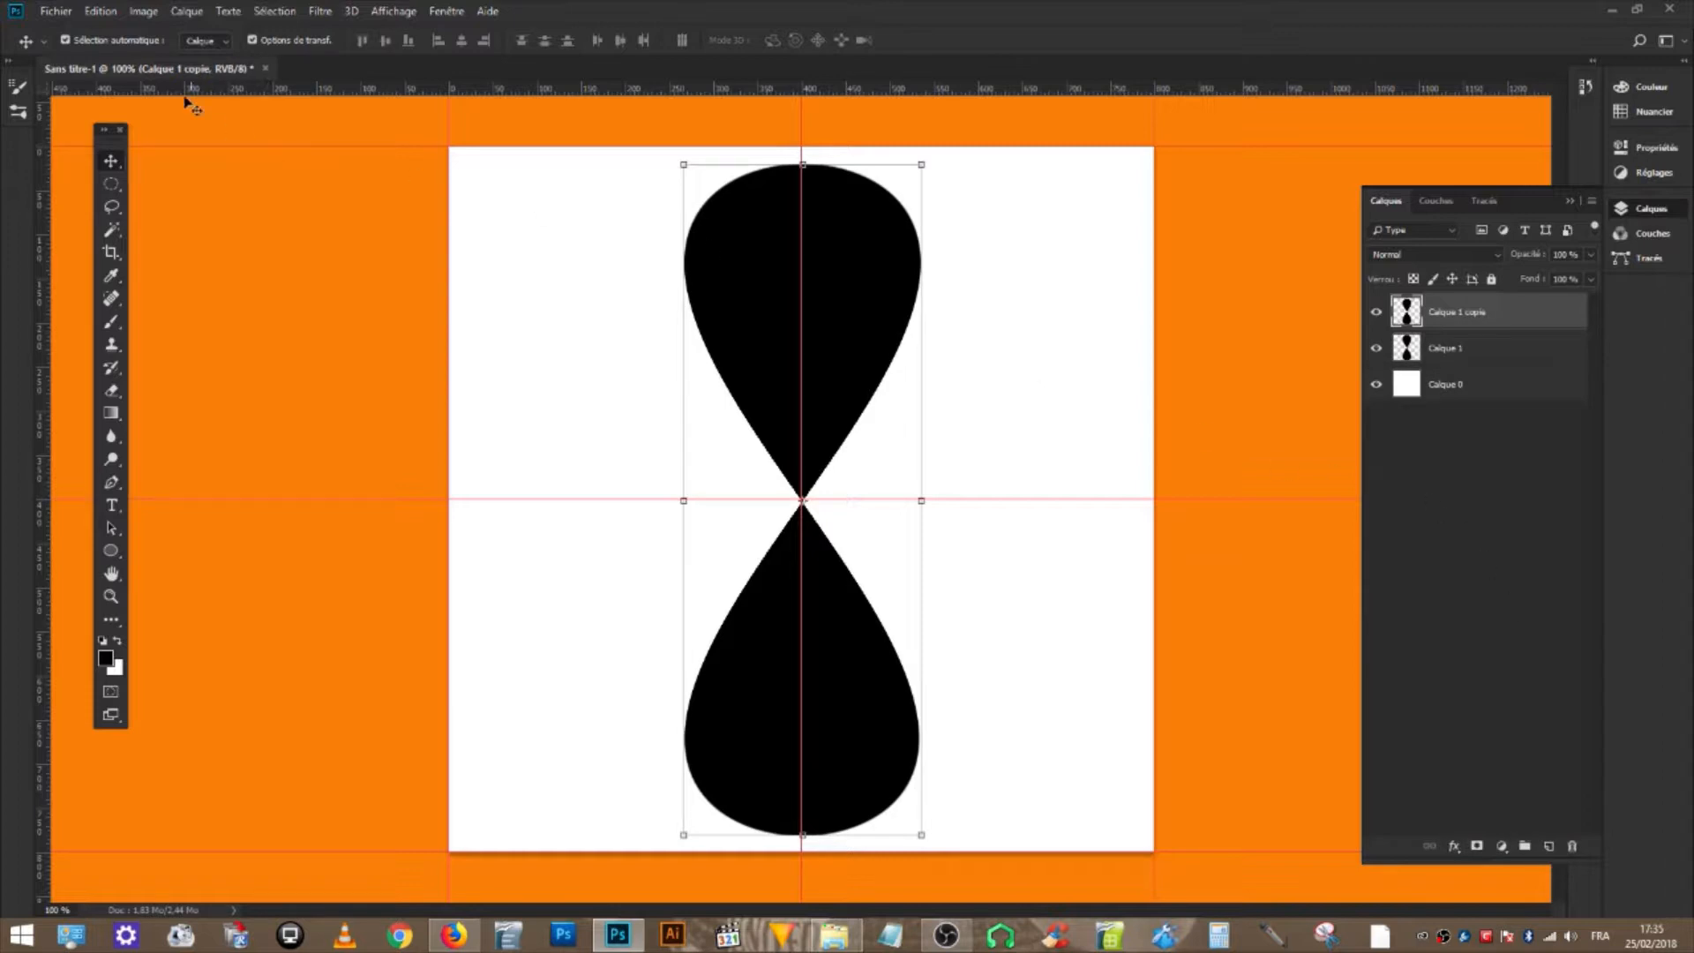
{"action": "left_click", "coordinate": [100, 11]}
{"action": "mouse_move", "coordinate": [227, 398]}
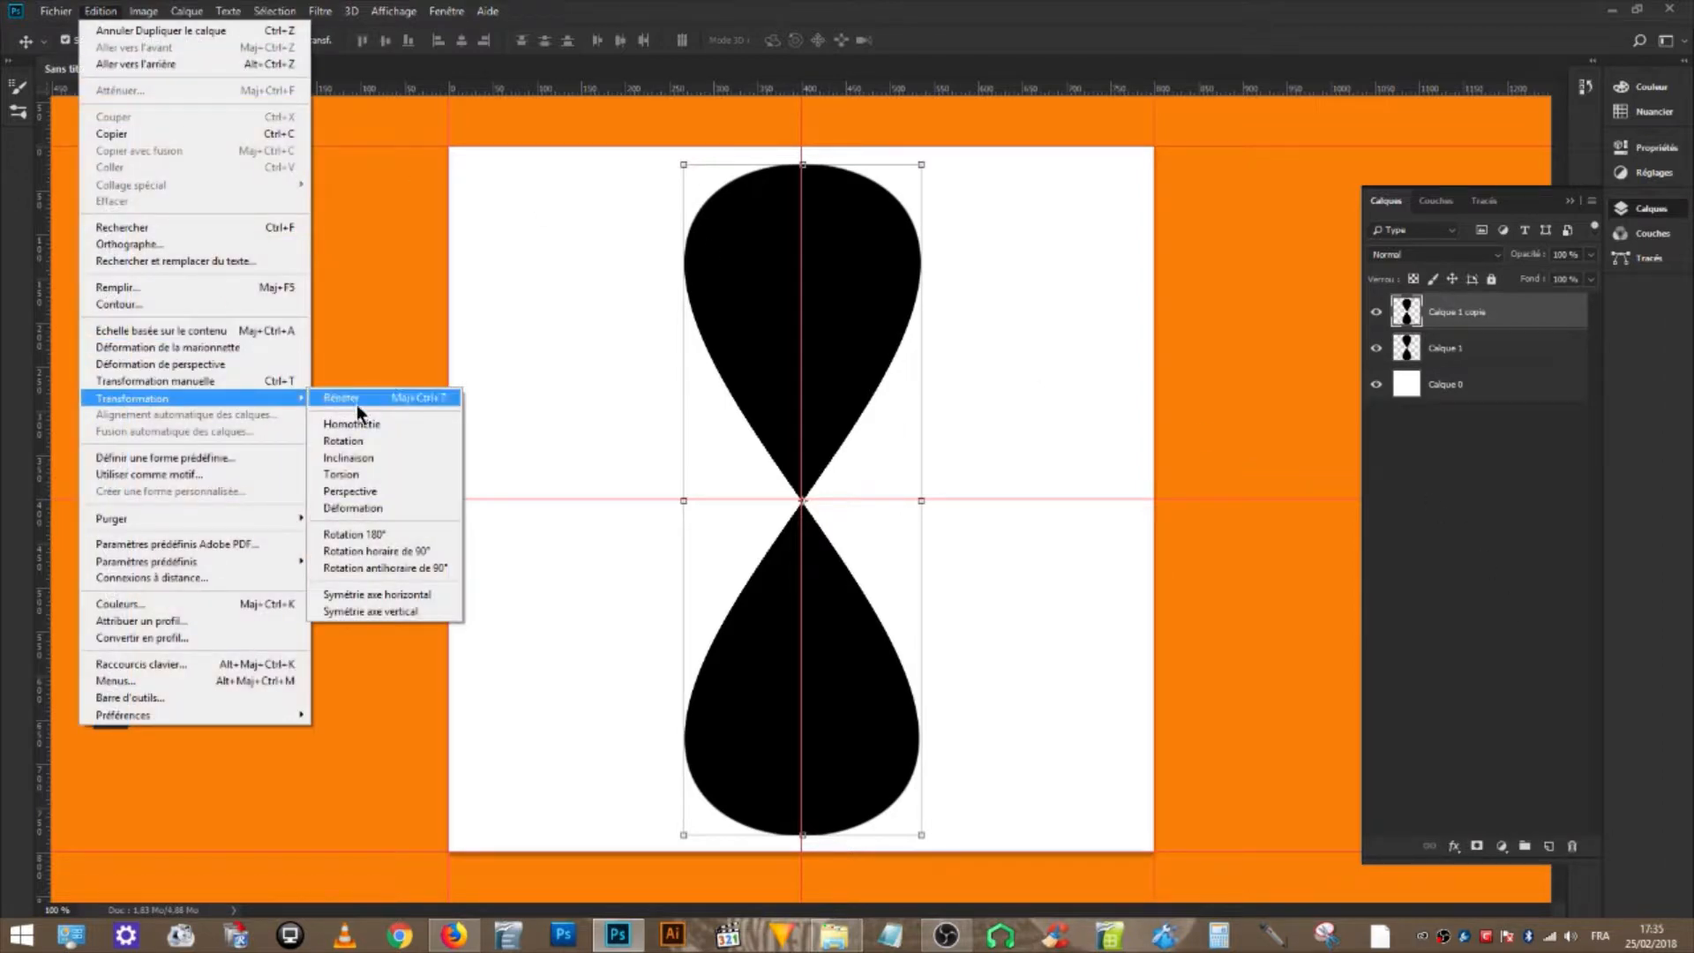
{"action": "left_click", "coordinate": [436, 551]}
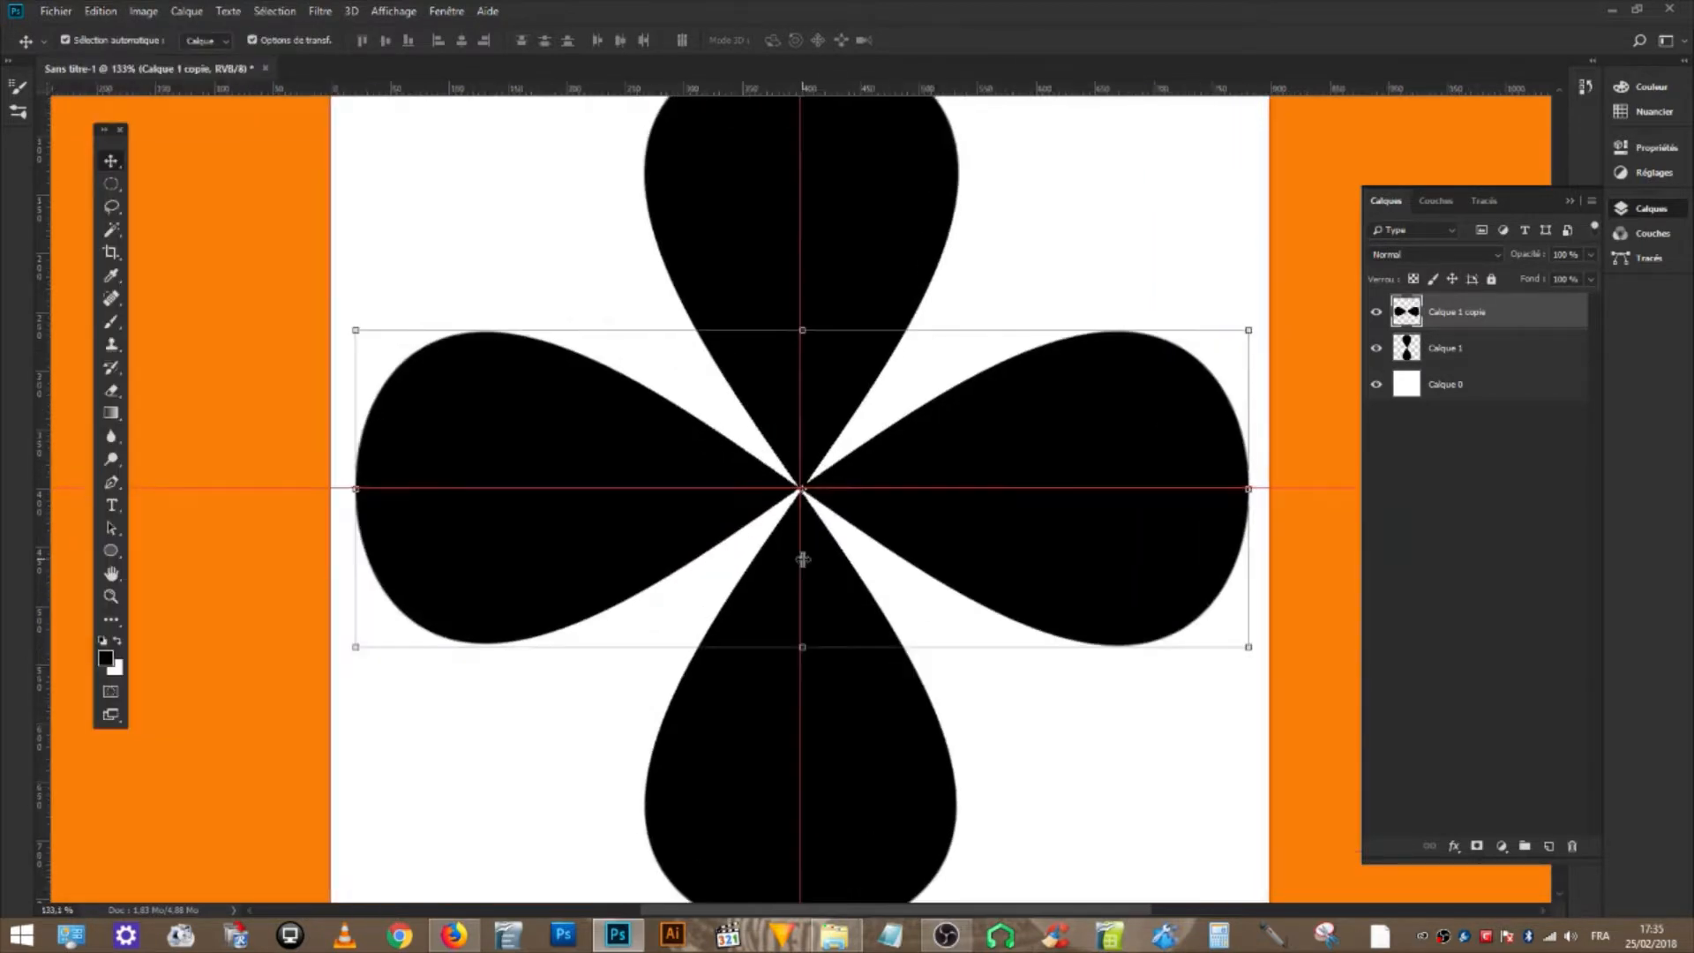
- Nudge the horizontal petals on Calque 1 copie 2 px left to centre them on the vertical guide
{"action": "scroll", "coordinate": [802, 556], "scroll_direction": "up", "scroll_amount": 5}
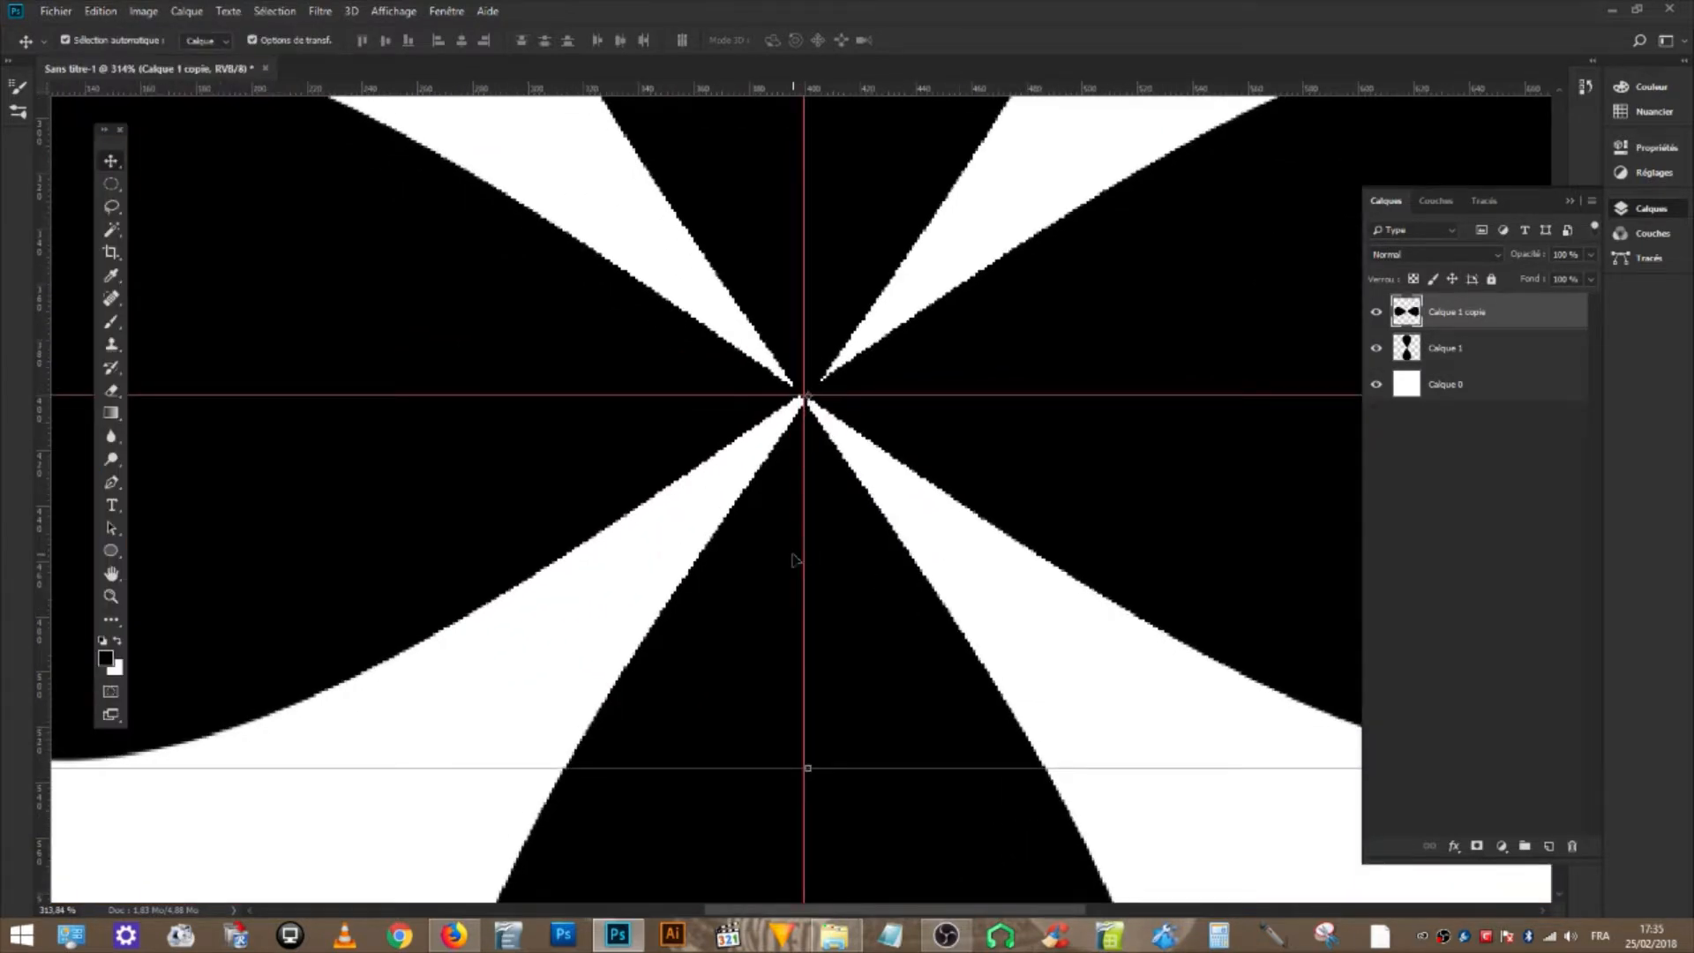
{"action": "key", "text": "Left"}
{"action": "key", "text": "Left"}
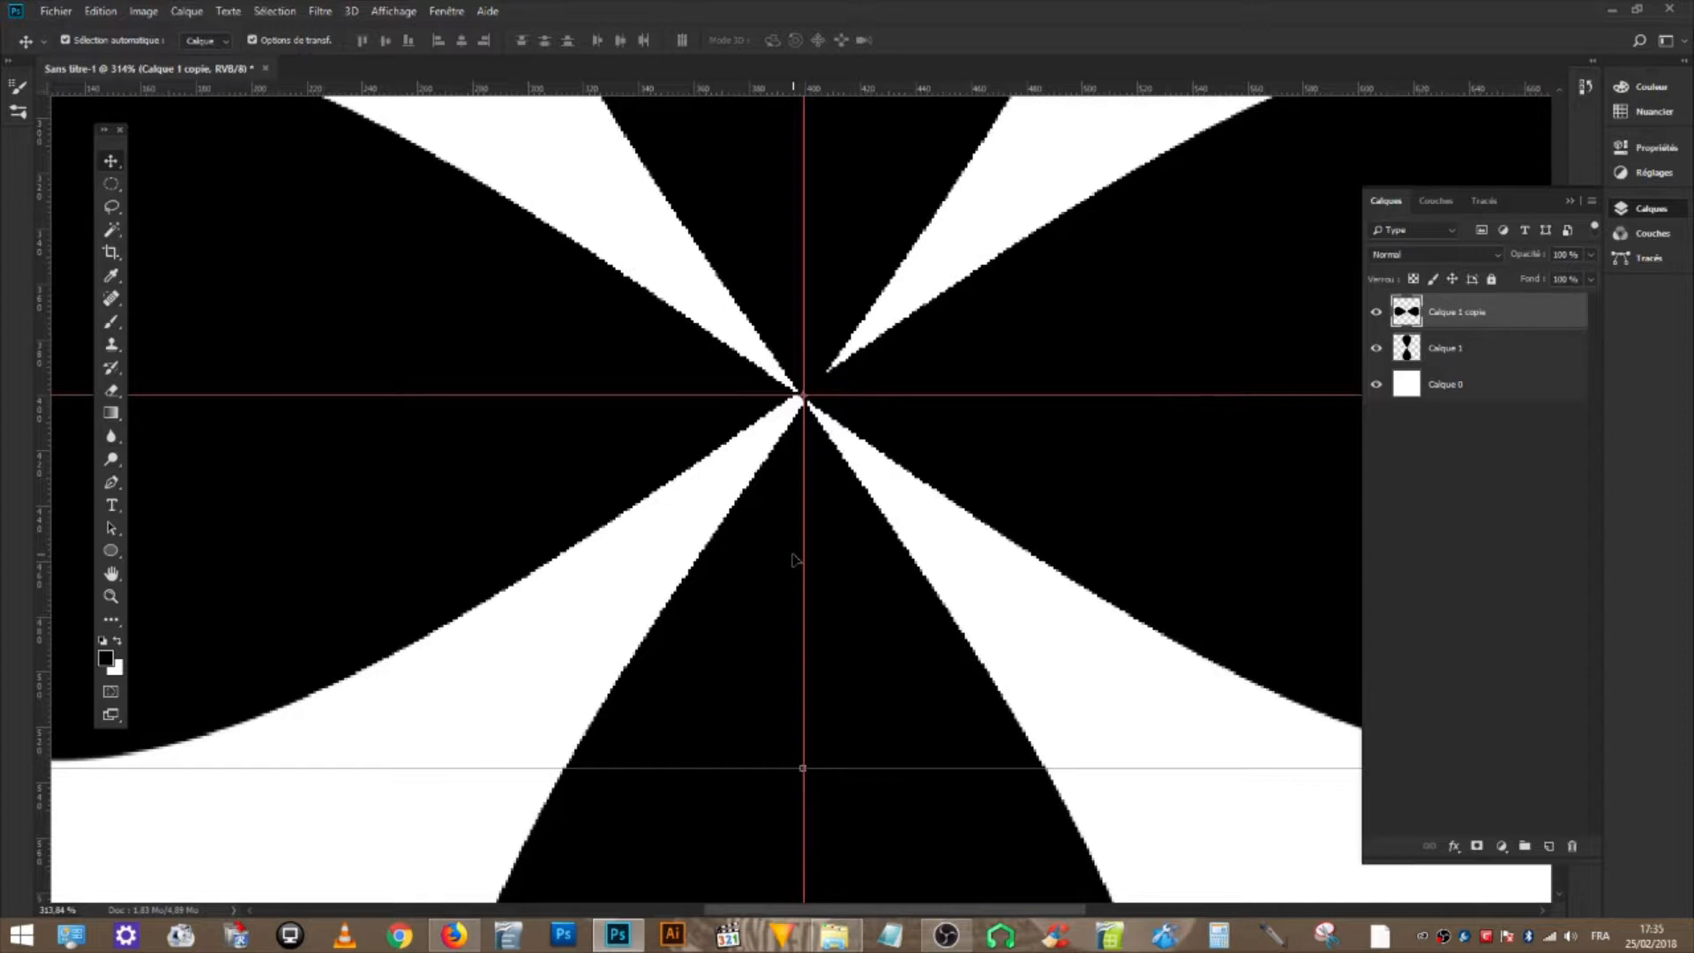
- Nudge the vertical petals on Calque 1 3 px left and 2 px up so all petal tips meet at the centre
{"action": "left_click", "coordinate": [1458, 353]}
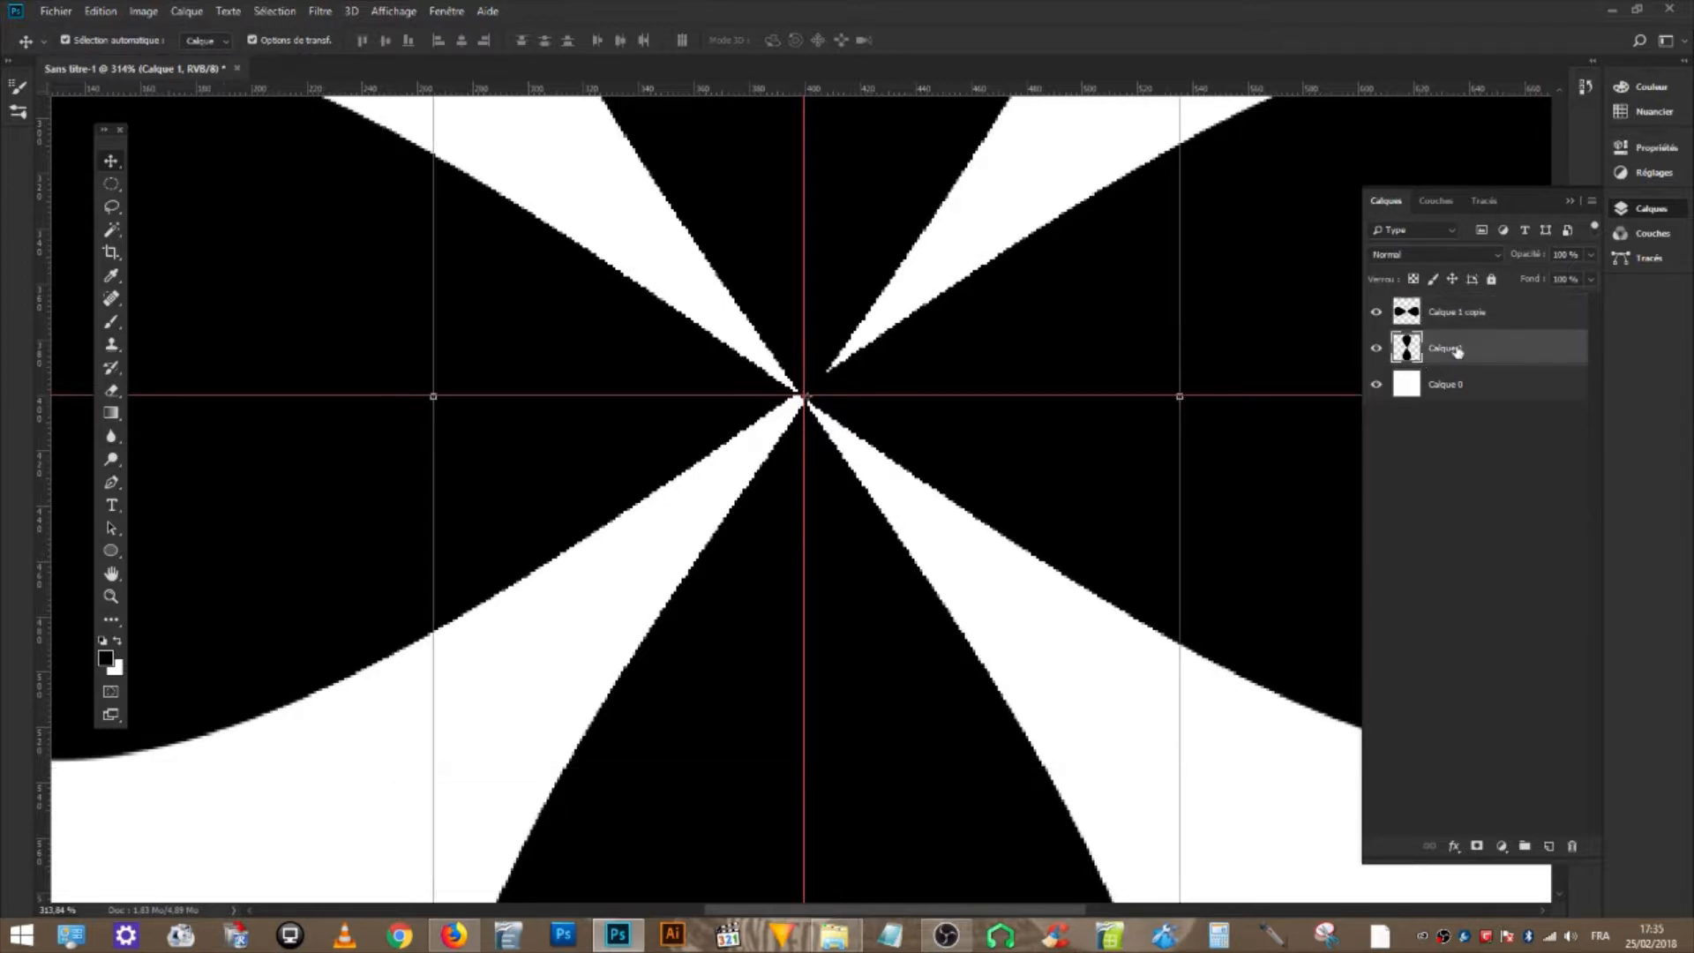
{"action": "key", "text": "Left"}
{"action": "key", "text": "Left"}
{"action": "key", "text": "Left"}
{"action": "key", "text": "Up"}
{"action": "key", "text": "Up"}
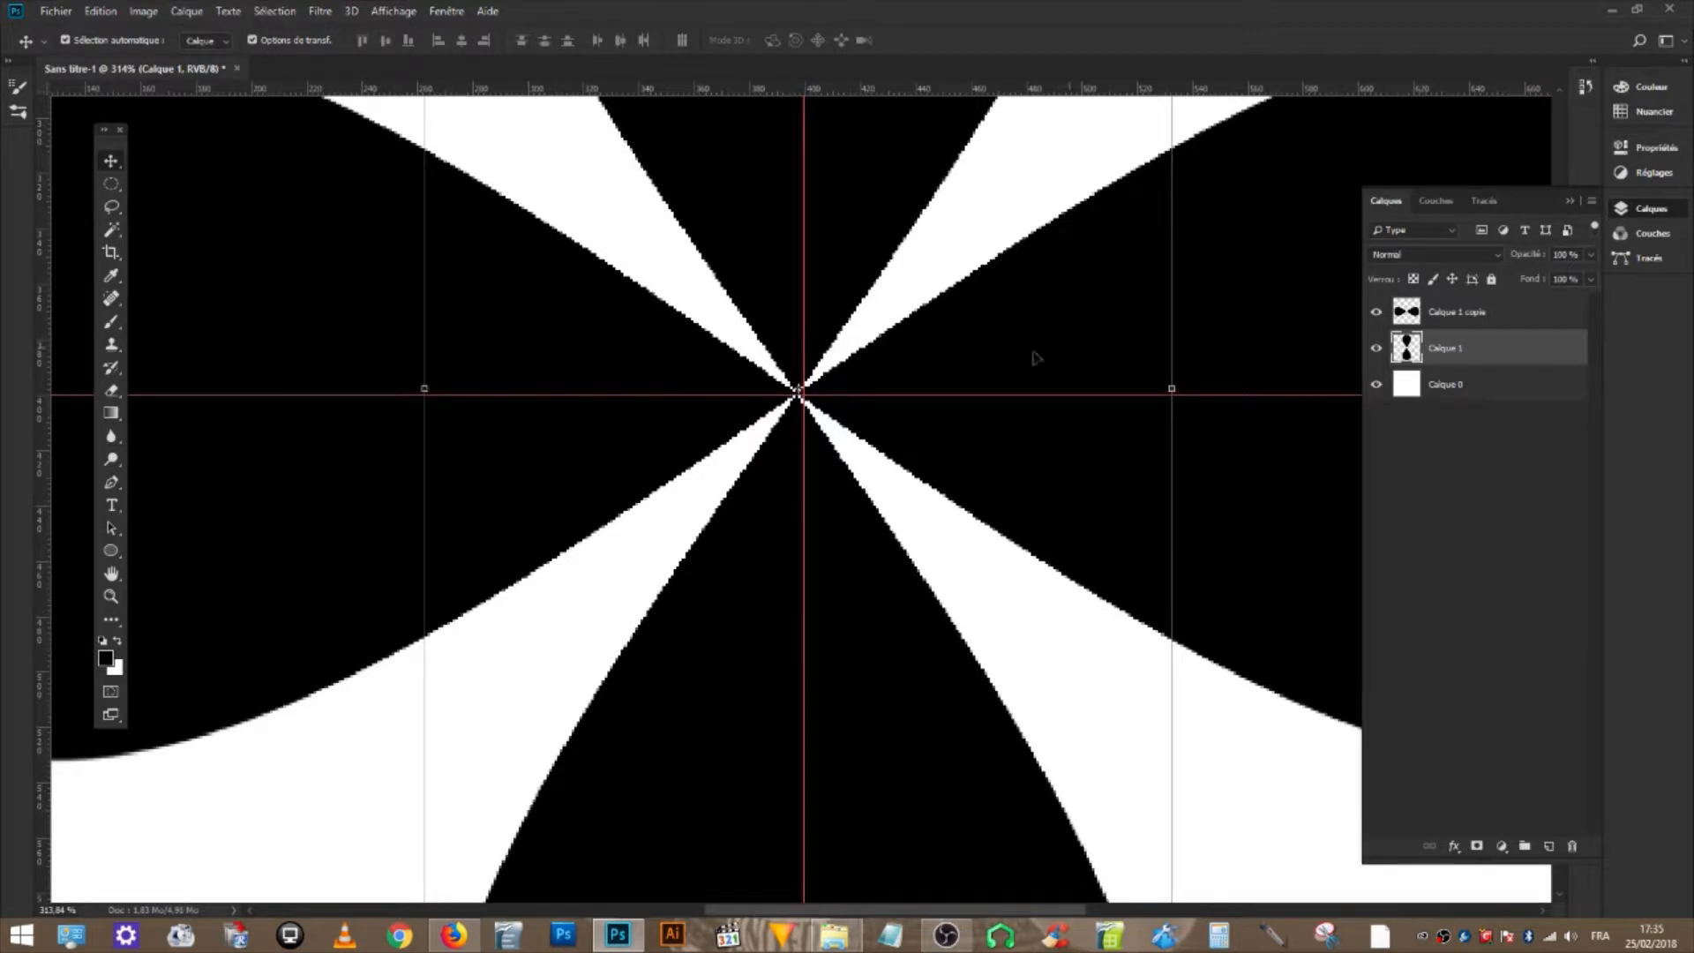
{"action": "scroll", "coordinate": [862, 454], "scroll_direction": "down", "scroll_amount": 6}
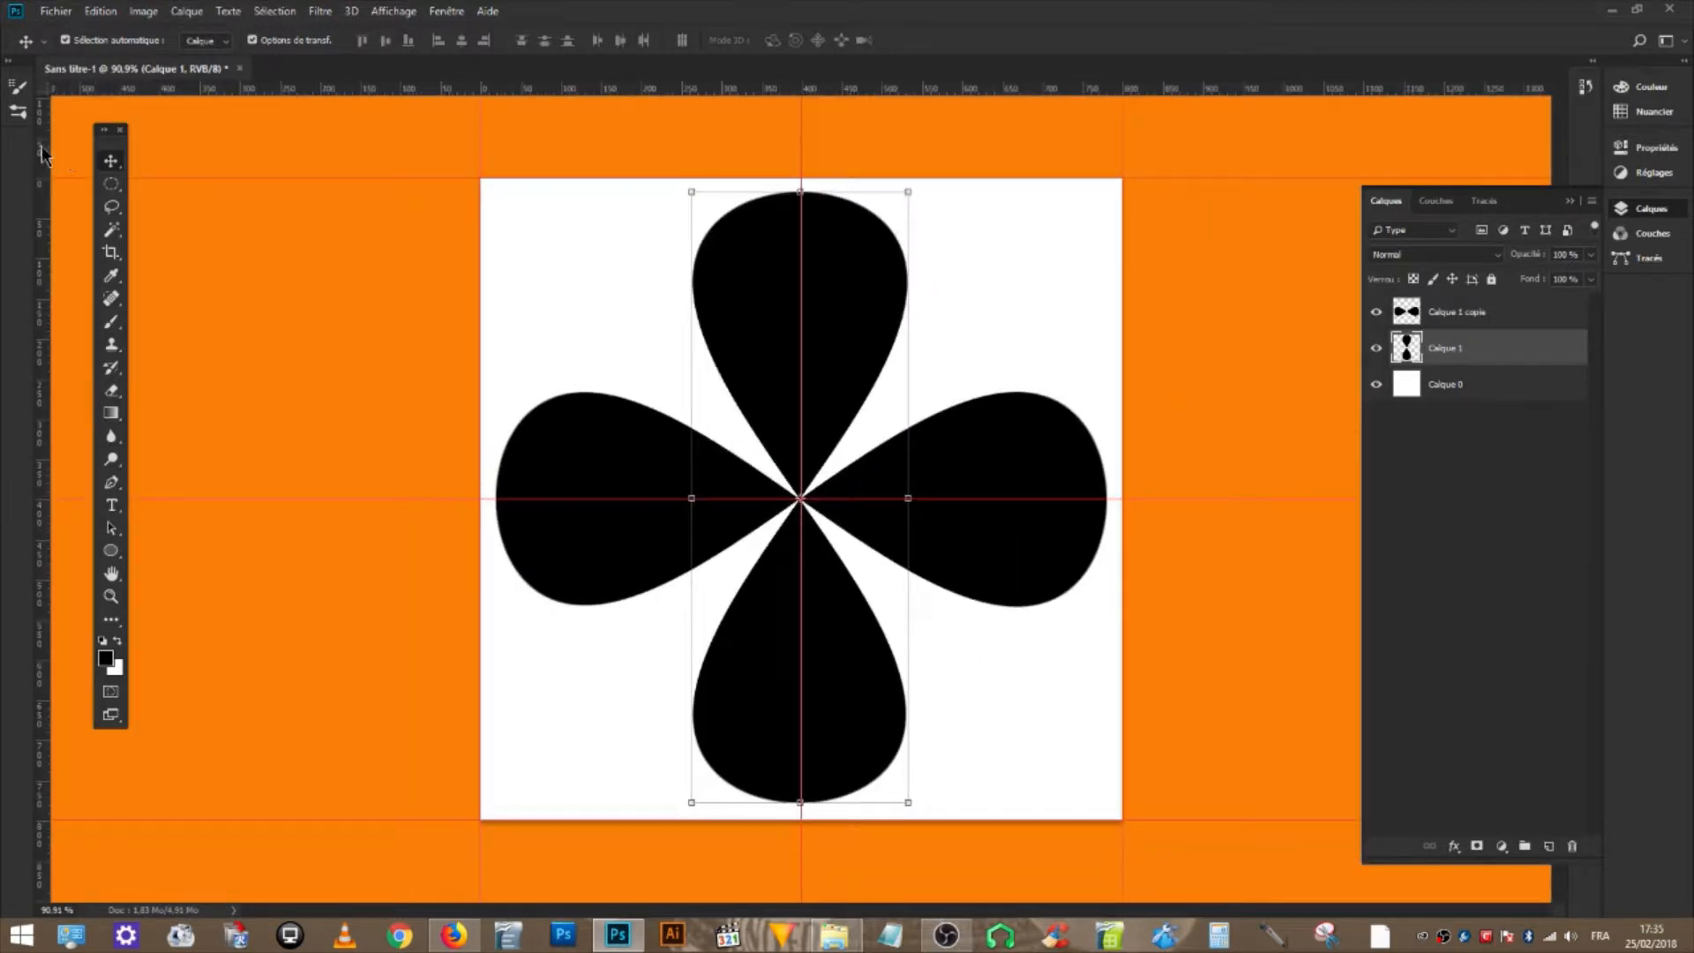
- Add a linear gradient overlay to Calque 1 copie with the dark grey and silver gradient, angle -90° and scale 150%
{"action": "left_click", "coordinate": [1509, 432]}
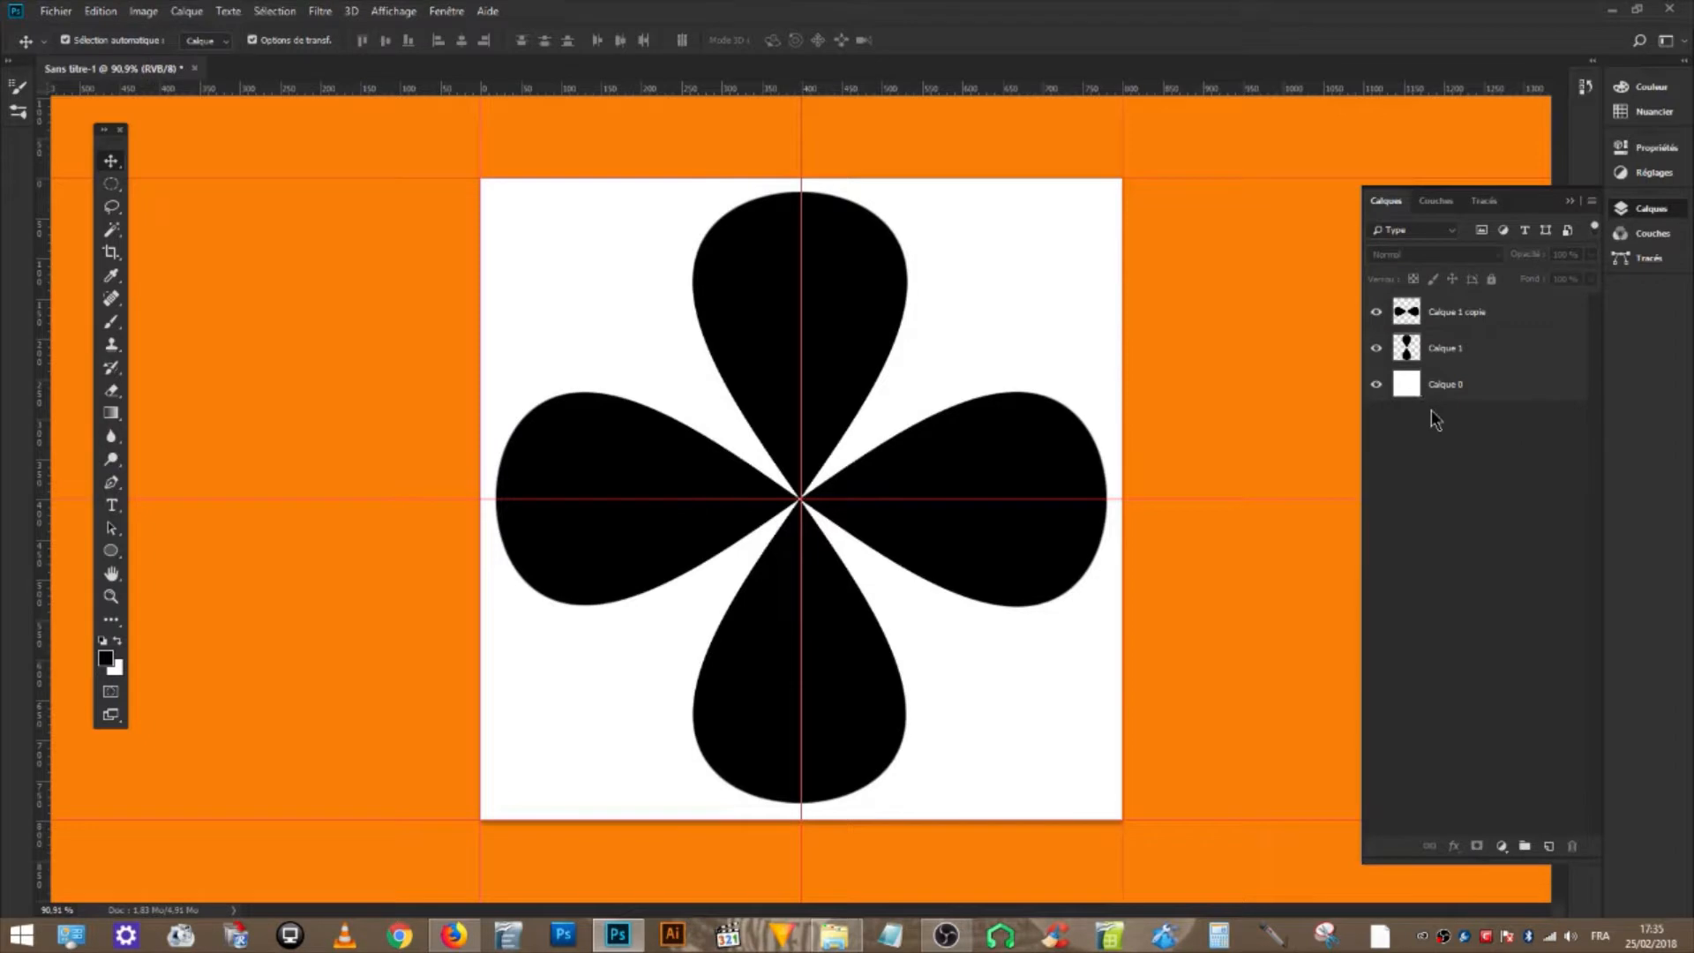
{"action": "left_click", "coordinate": [1564, 316]}
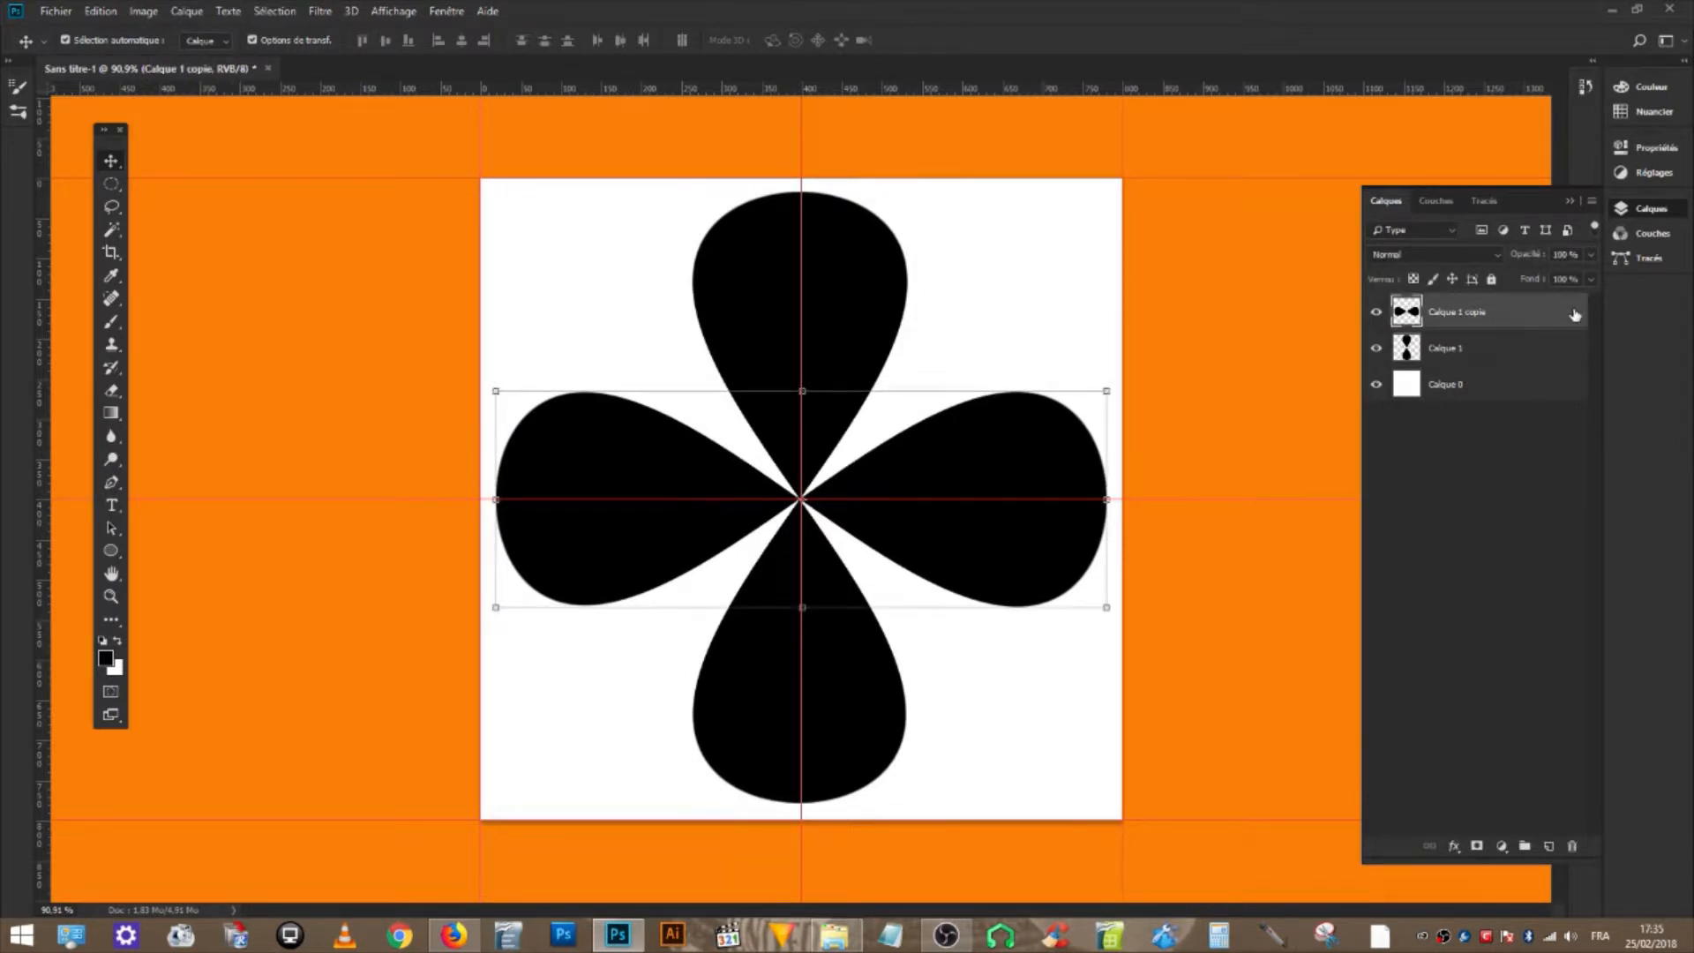
{"action": "double_click", "coordinate": [1576, 315]}
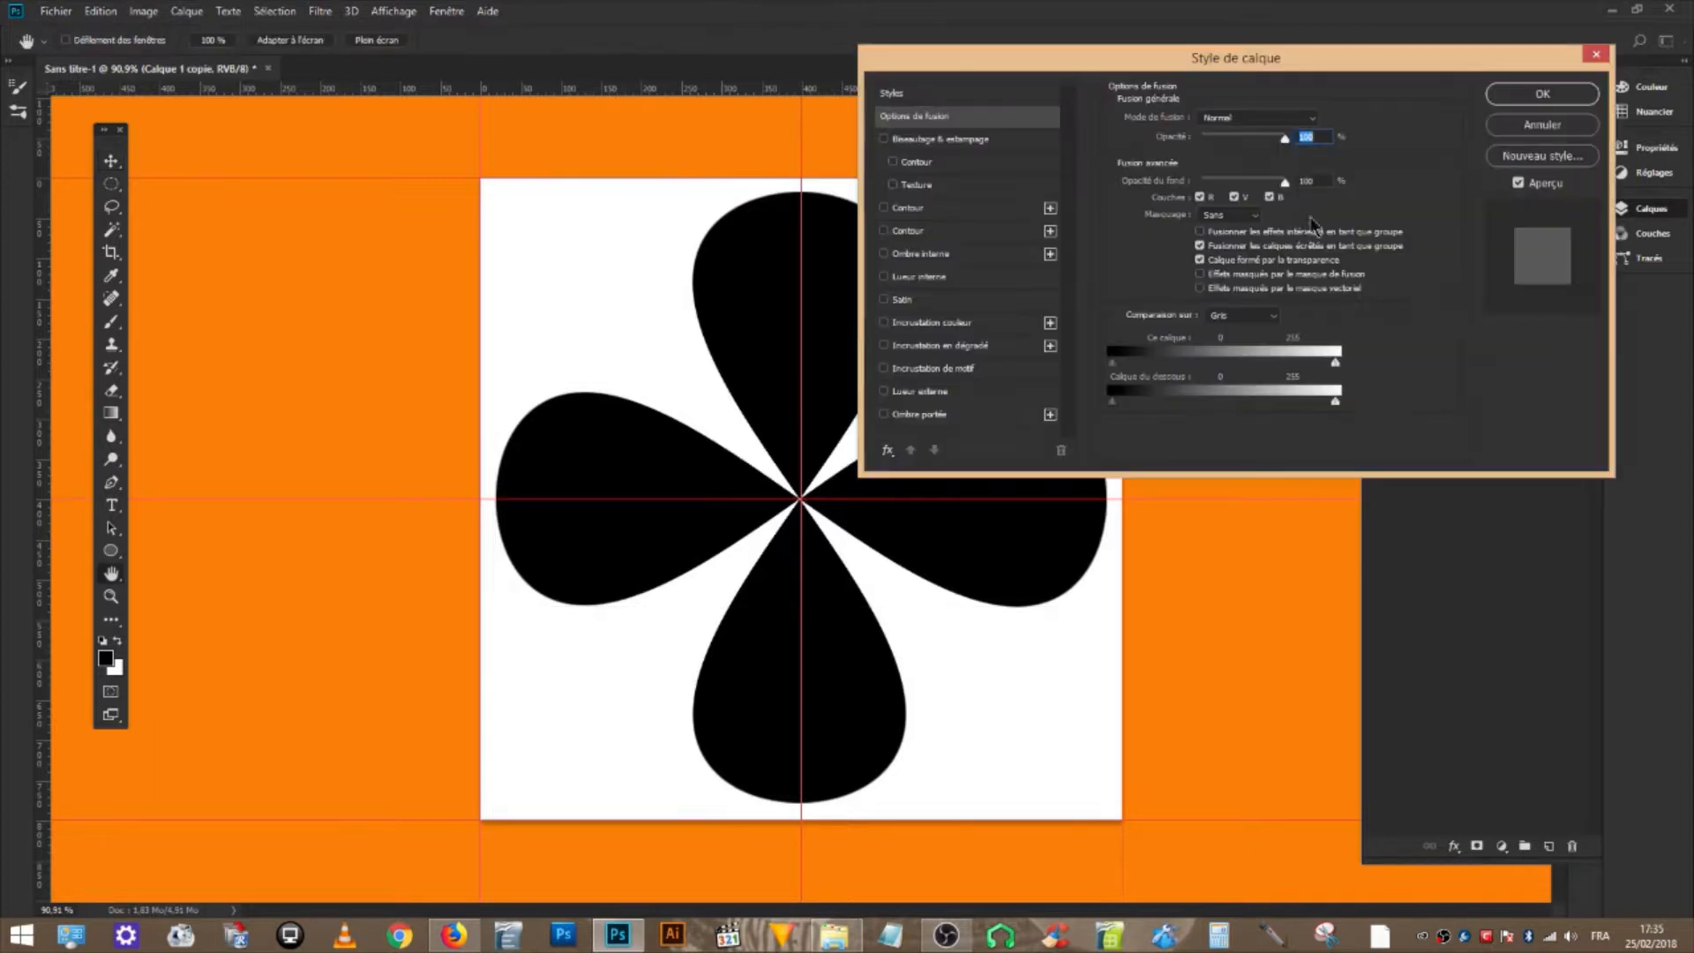
{"action": "left_click_drag", "start_coordinate": [1138, 53], "coordinate": [1328, 20]}
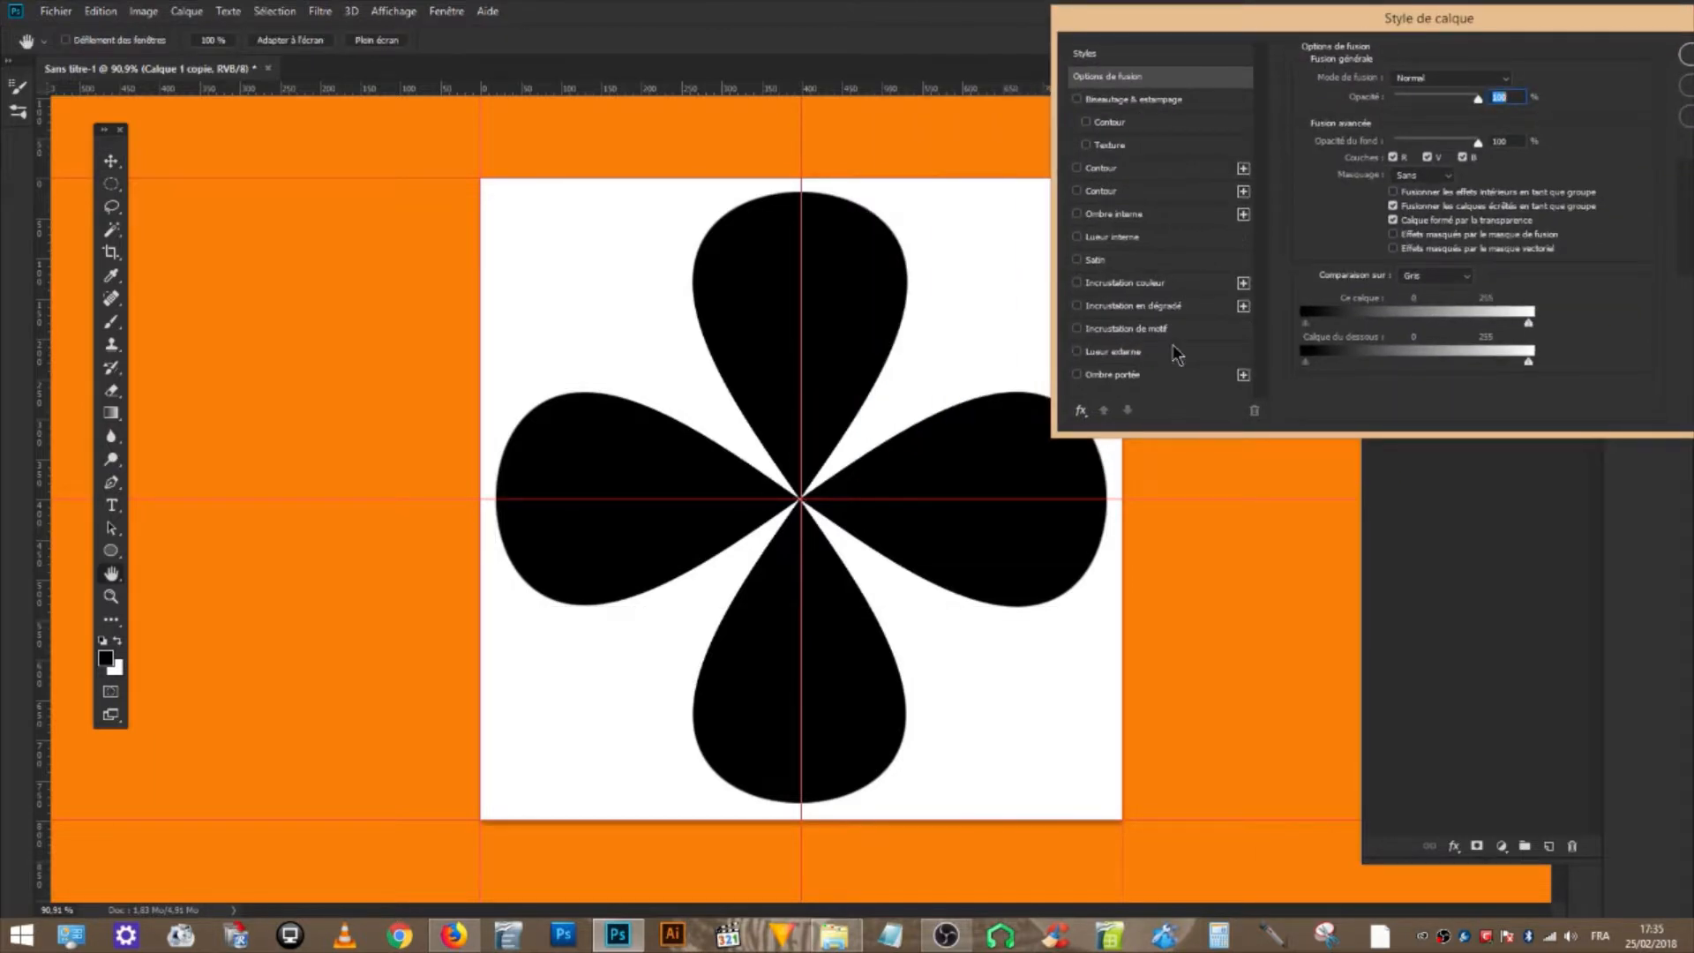
{"action": "left_click", "coordinate": [1147, 305]}
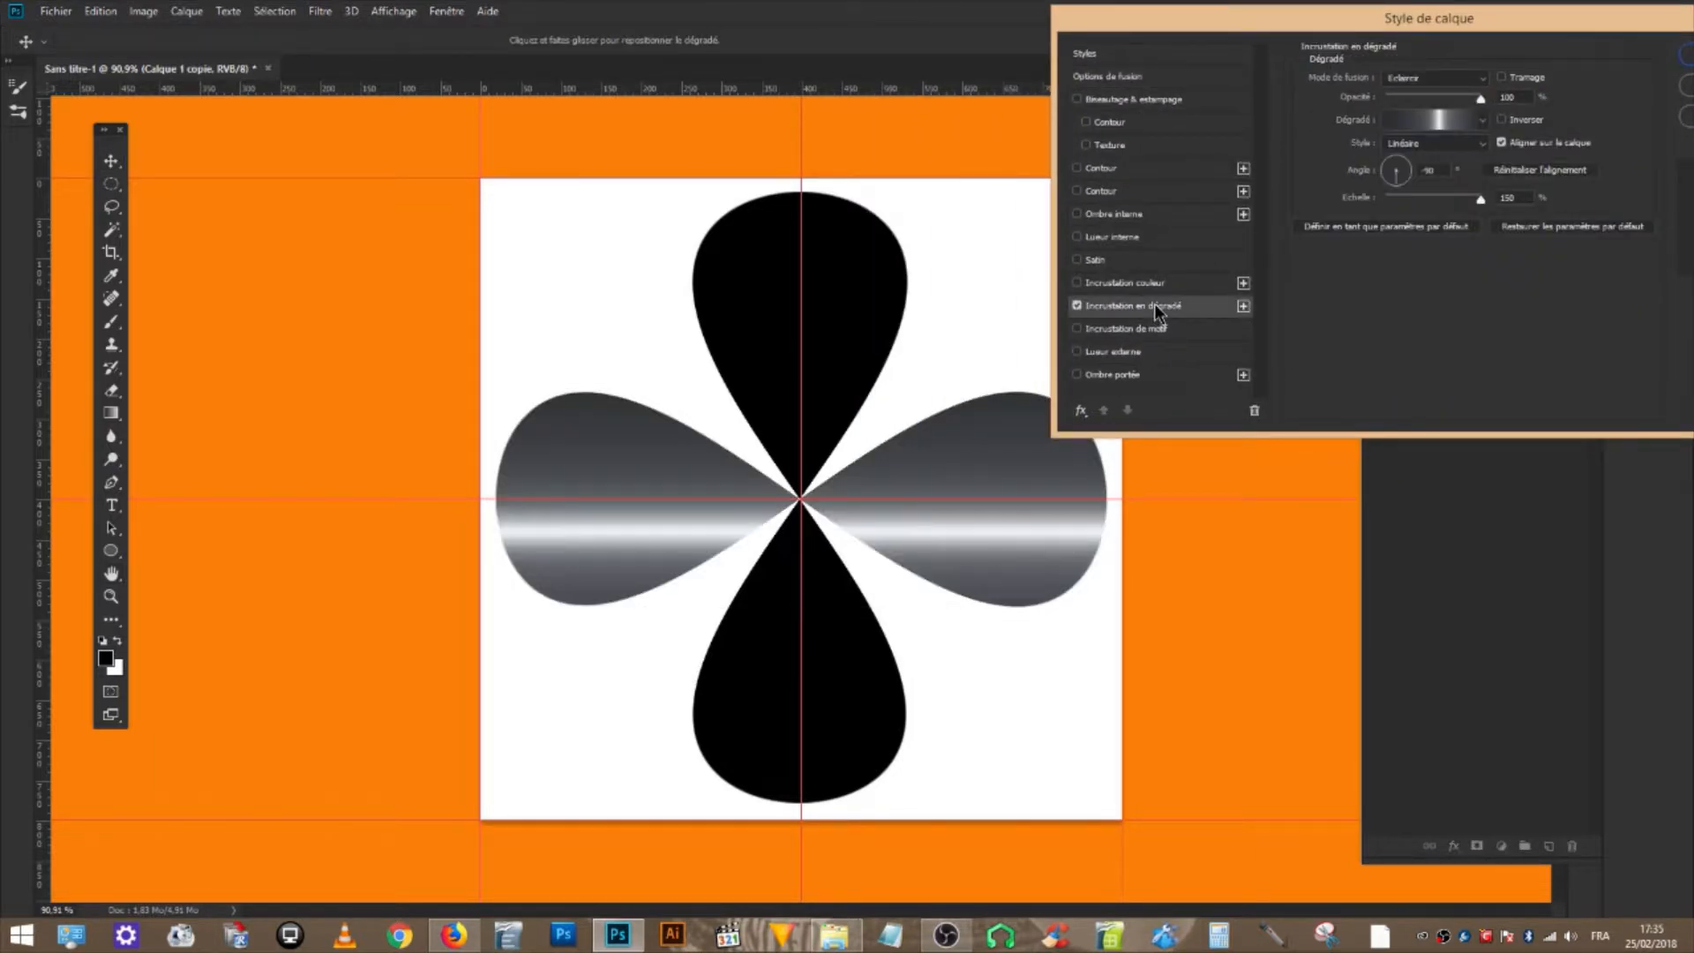
{"action": "left_click", "coordinate": [1412, 175]}
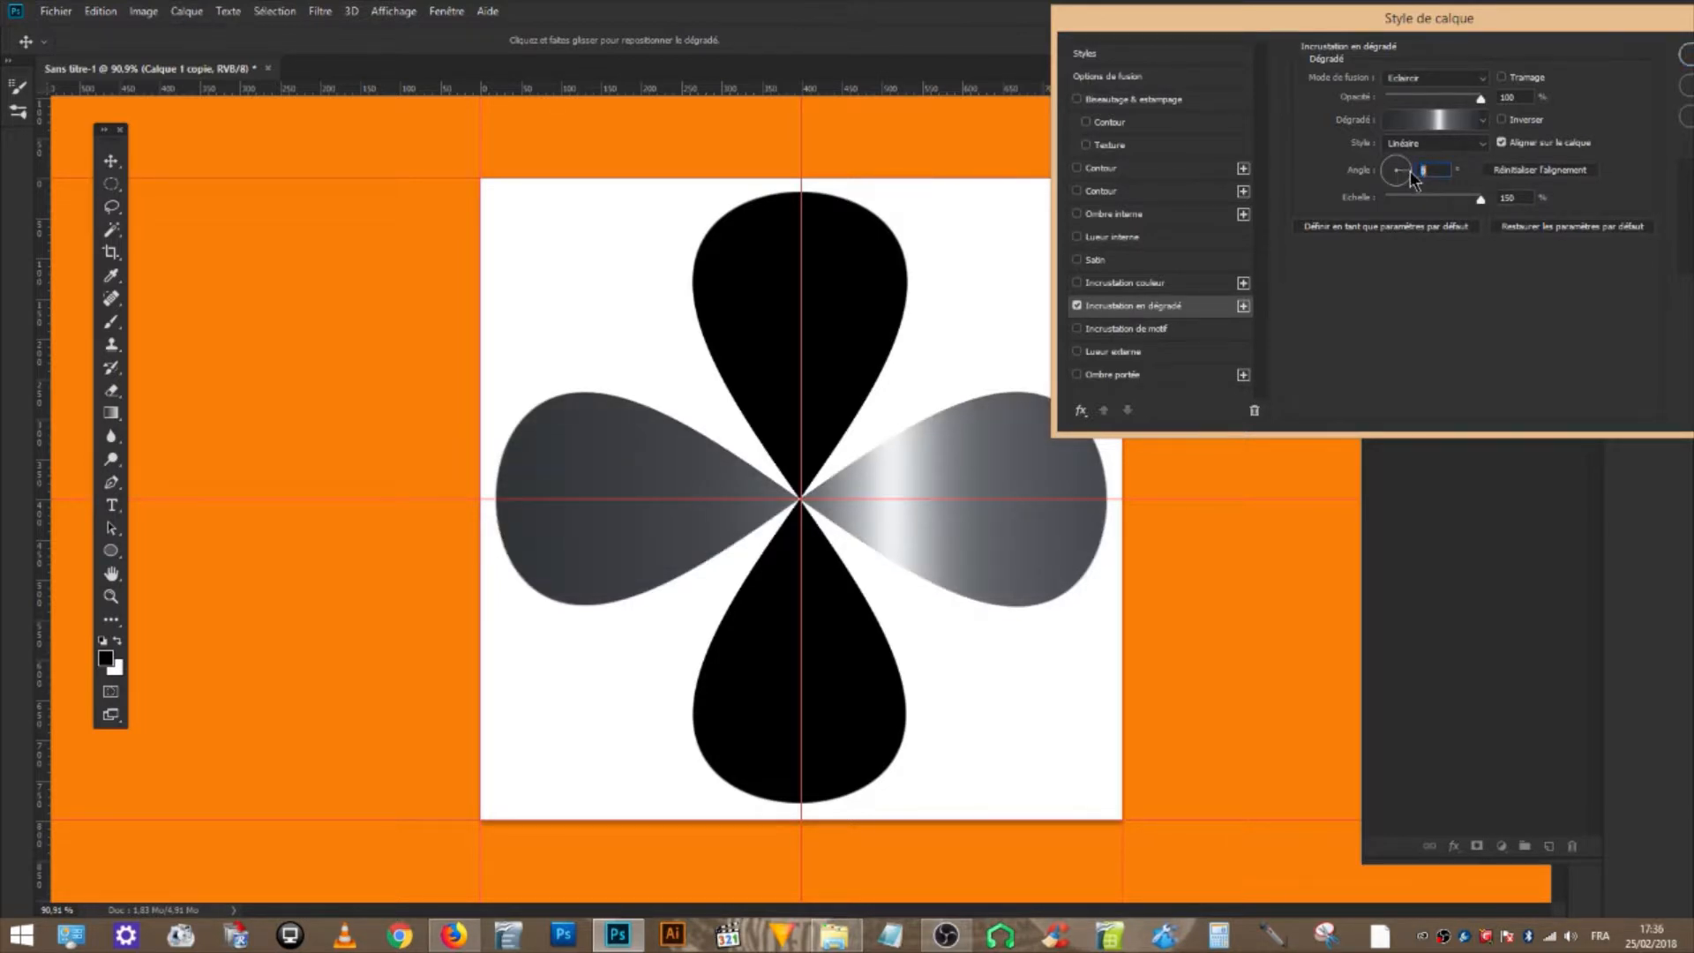
{"action": "left_click", "coordinate": [1398, 182]}
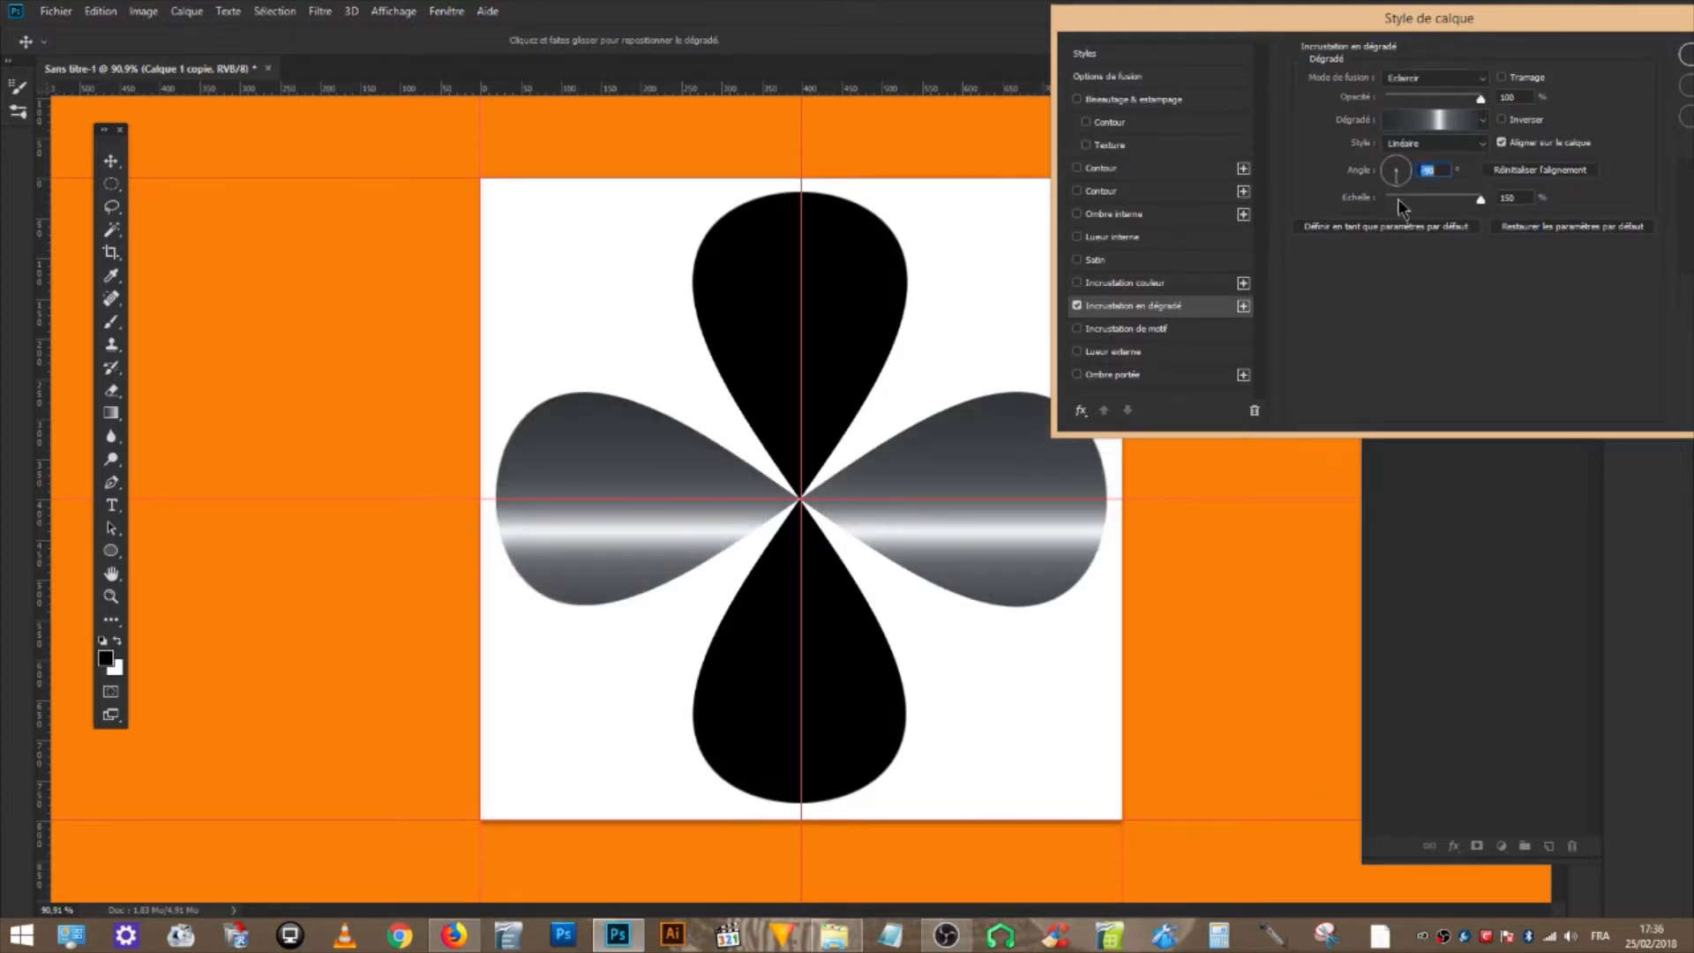
{"action": "mouse_move", "coordinate": [1481, 200]}
{"action": "left_mouse_down"}
{"action": "mouse_move", "coordinate": [1403, 201]}
{"action": "mouse_move", "coordinate": [1504, 210]}
{"action": "left_mouse_up"}
- Enable the Satin effect on the horizontal petals with the S-shaped contour and a slightly larger size
{"action": "left_click", "coordinate": [1087, 260]}
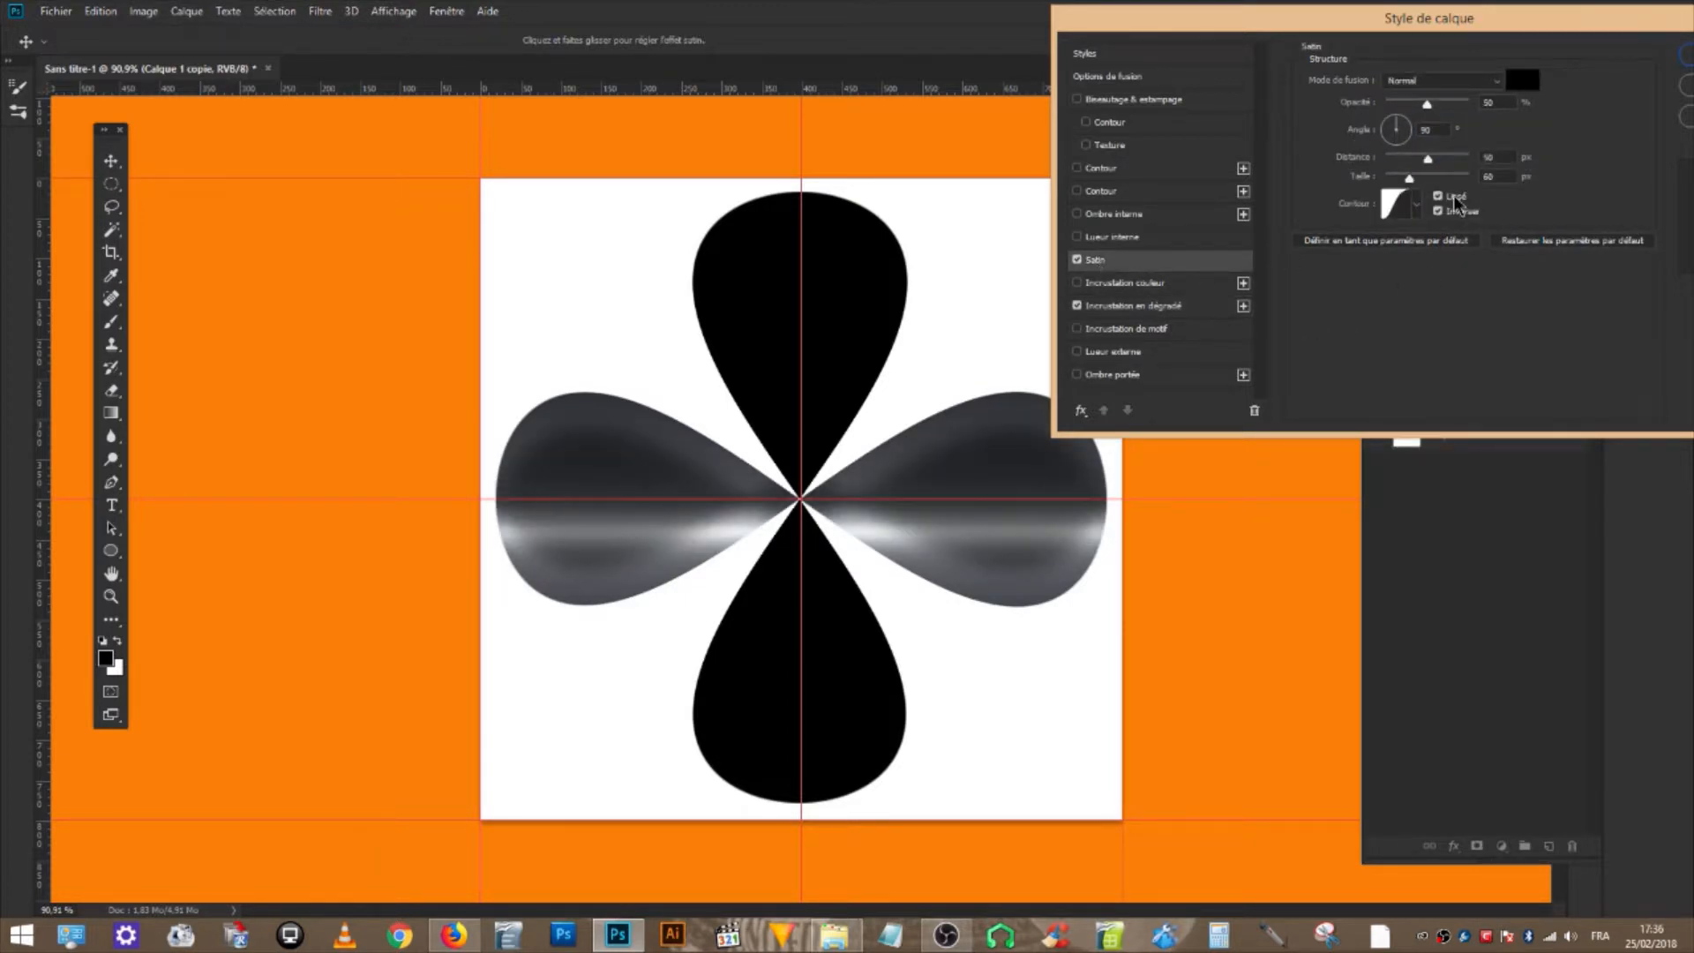
{"action": "left_click", "coordinate": [1417, 206]}
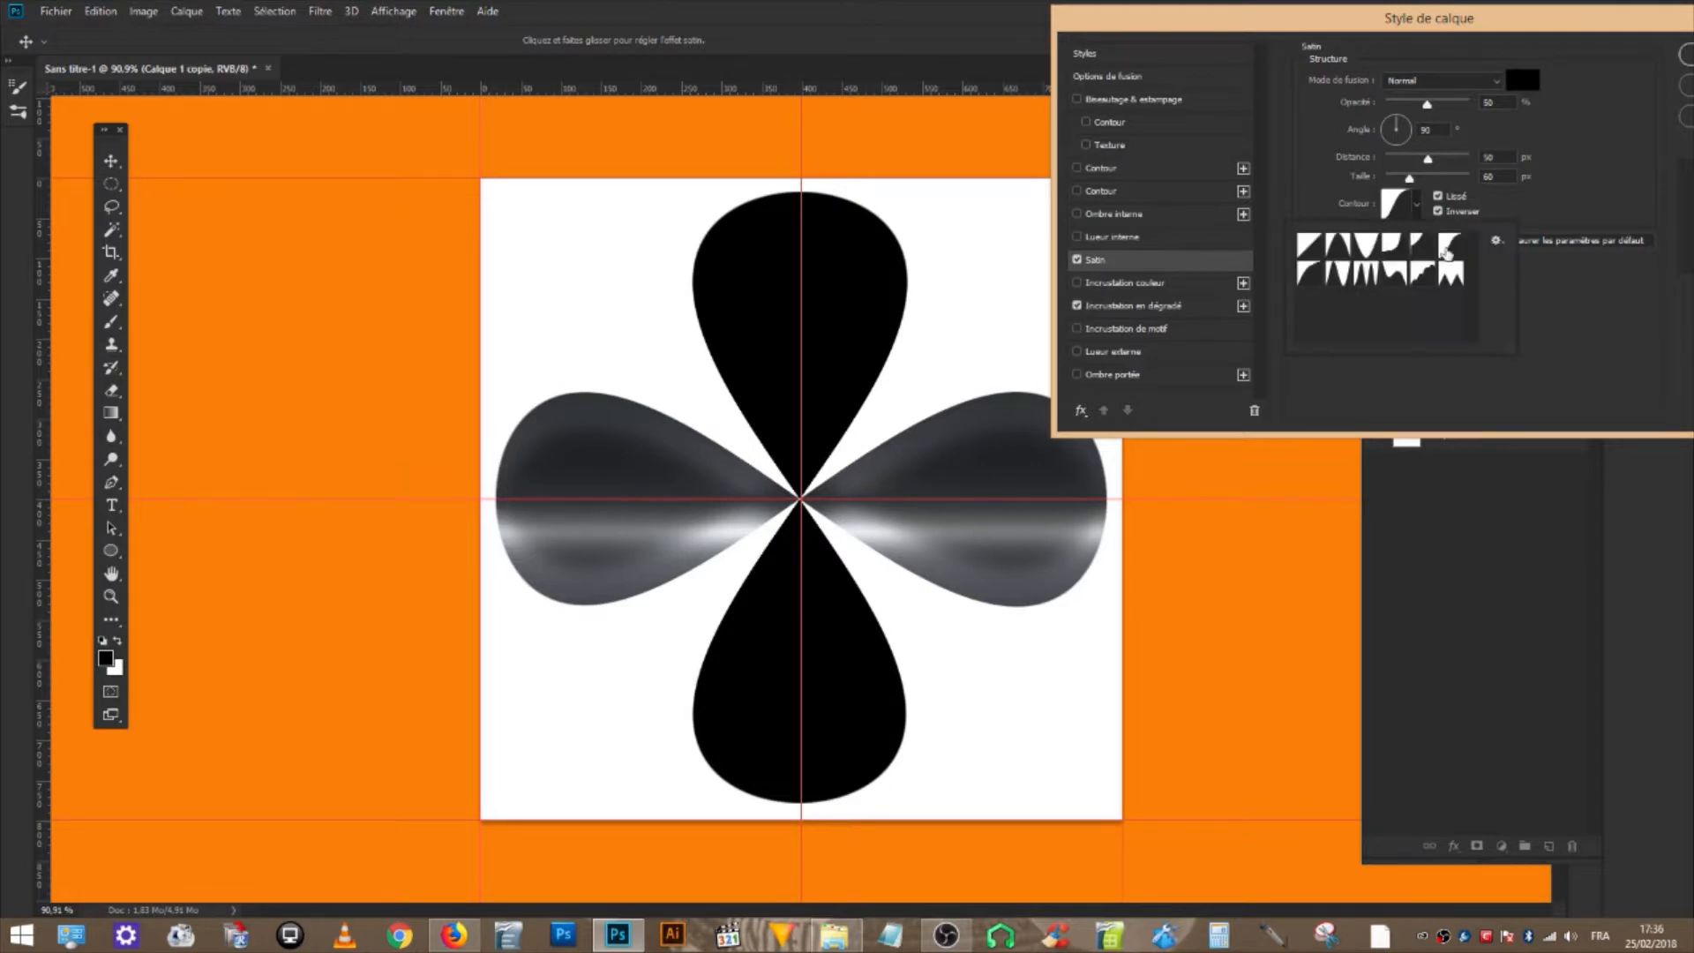
{"action": "left_click", "coordinate": [1429, 248]}
{"action": "left_click", "coordinate": [1448, 250]}
{"action": "left_click", "coordinate": [1580, 198]}
{"action": "left_click_drag", "start_coordinate": [1409, 177], "coordinate": [1422, 214]}
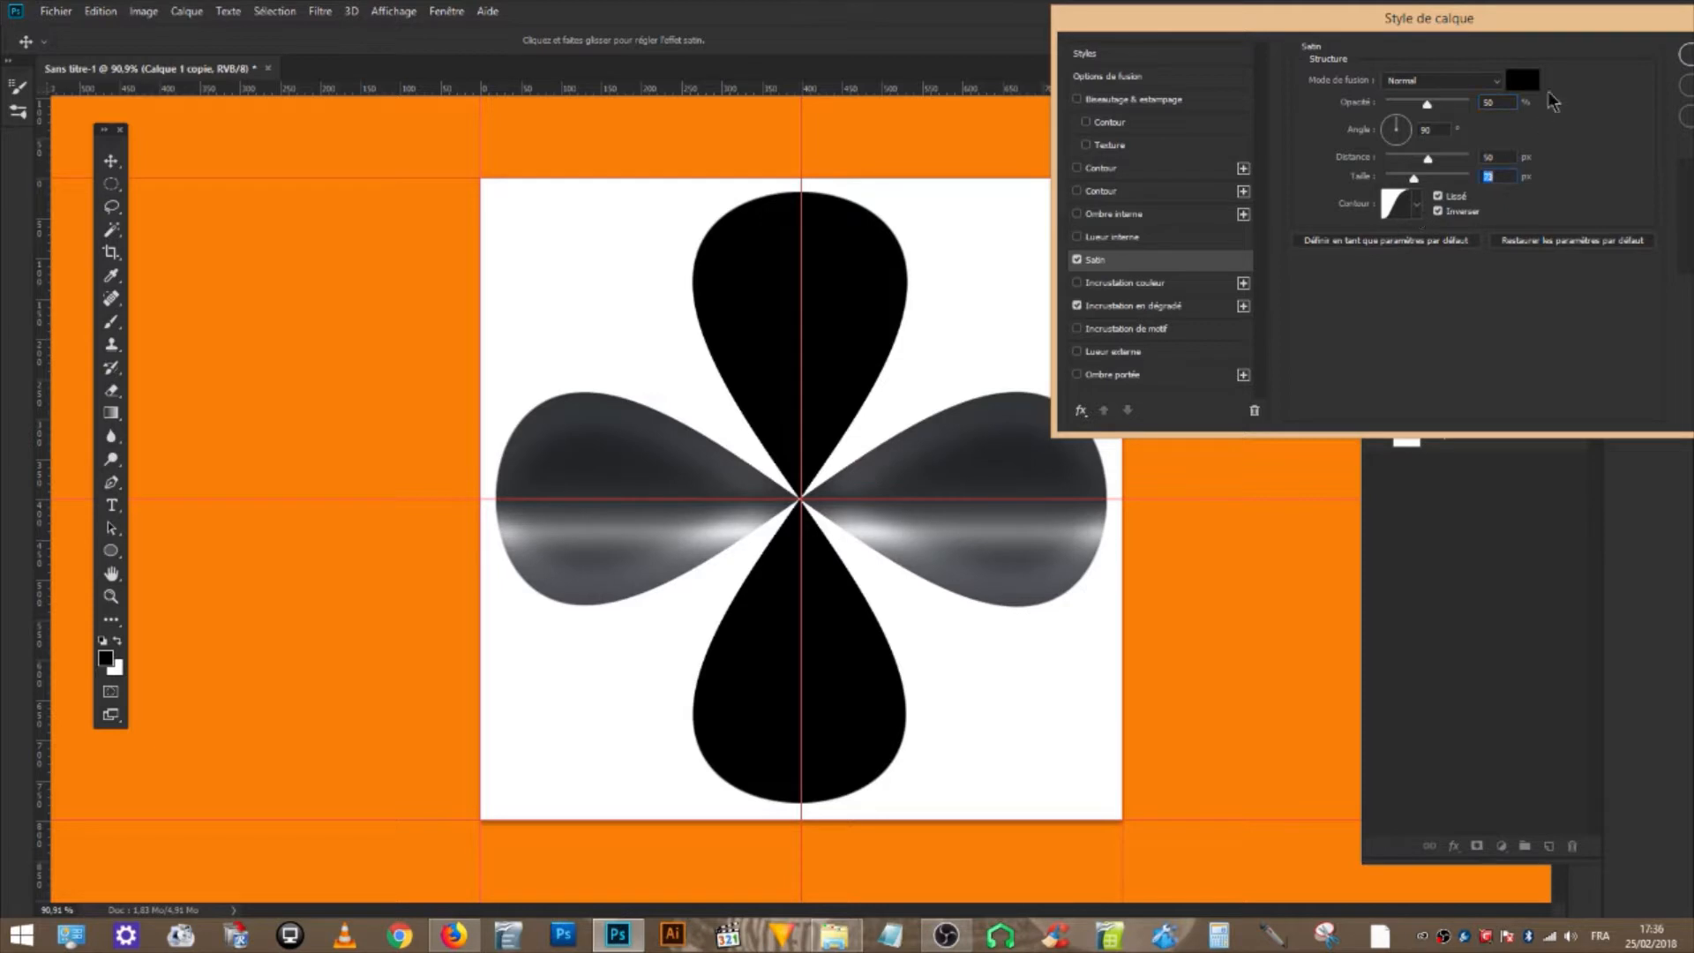
- Confirm the Satin settings and copy the layer style from Calque 1 copie onto Calque 1
{"action": "left_click_drag", "start_coordinate": [1549, 20], "coordinate": [1381, 33]}
{"action": "left_click", "coordinate": [1568, 69]}
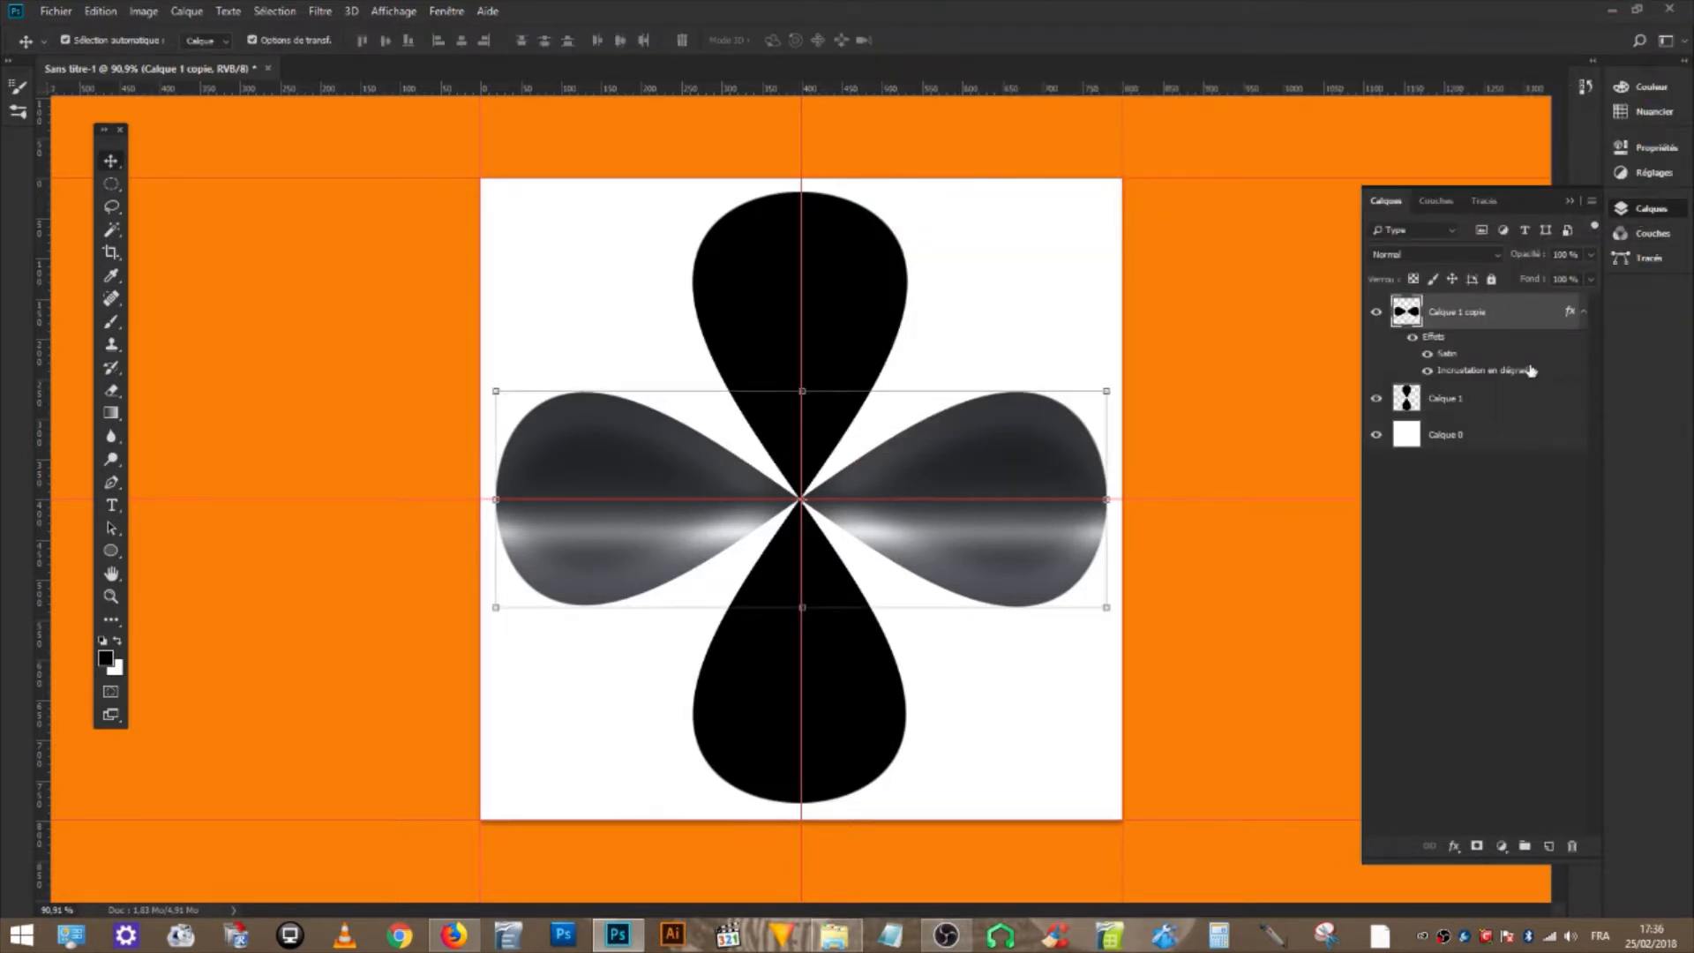
{"action": "left_click", "coordinate": [1582, 315]}
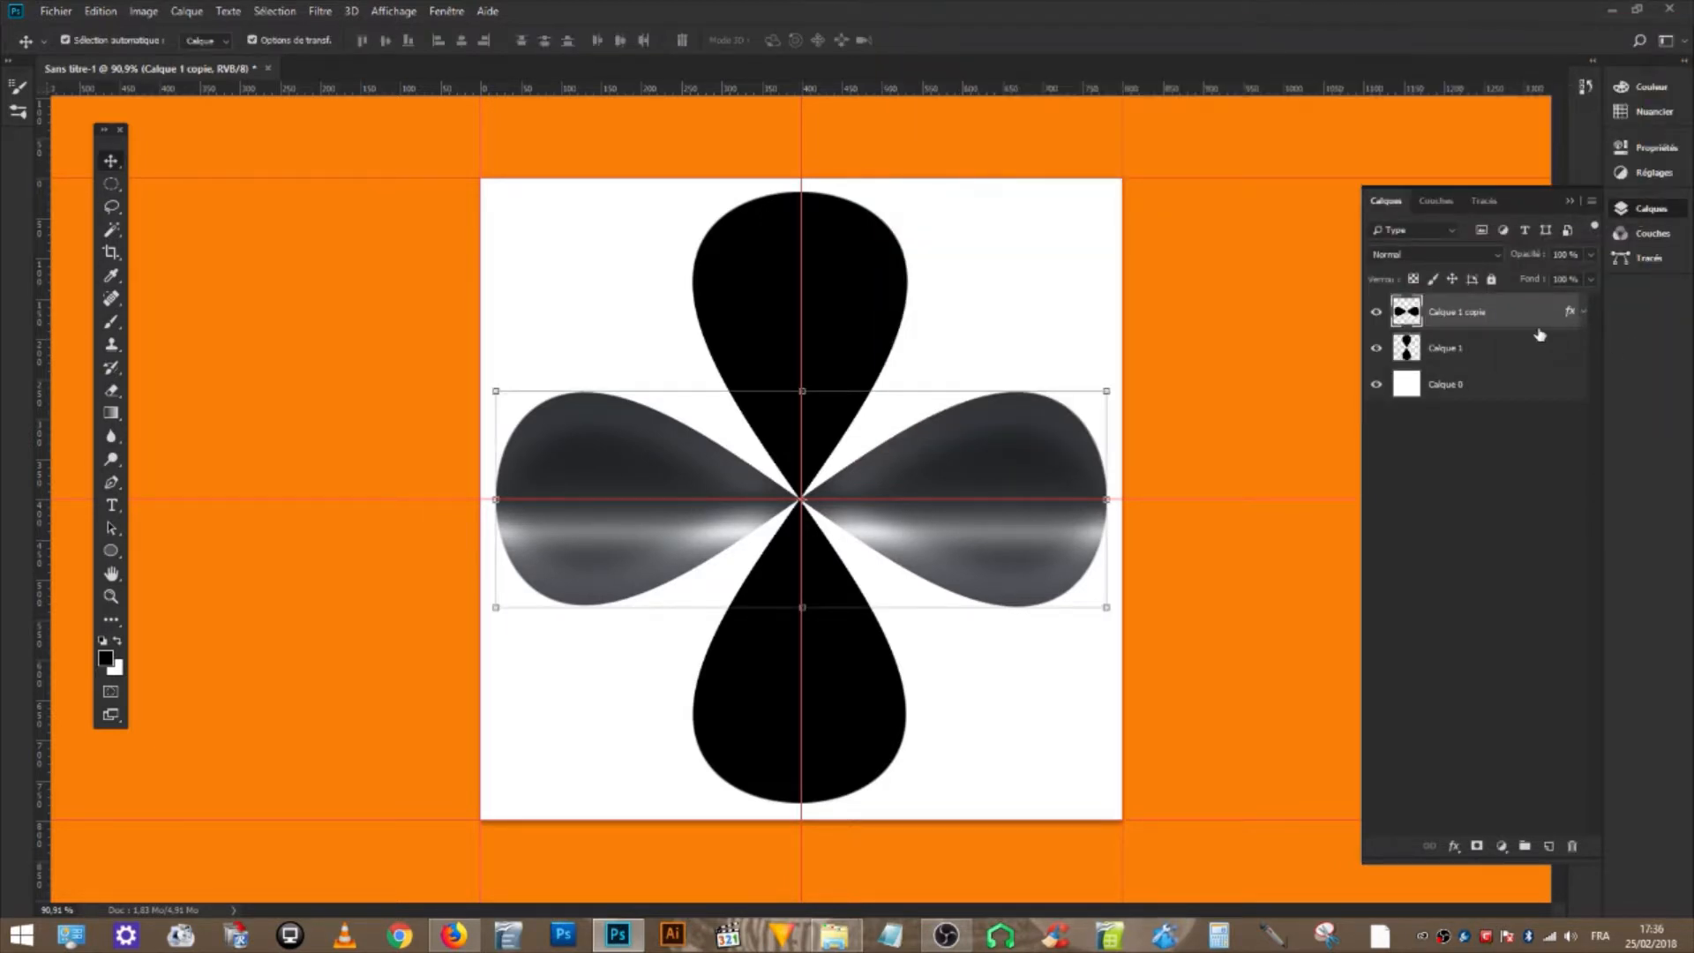
{"action": "right_click", "coordinate": [1489, 316]}
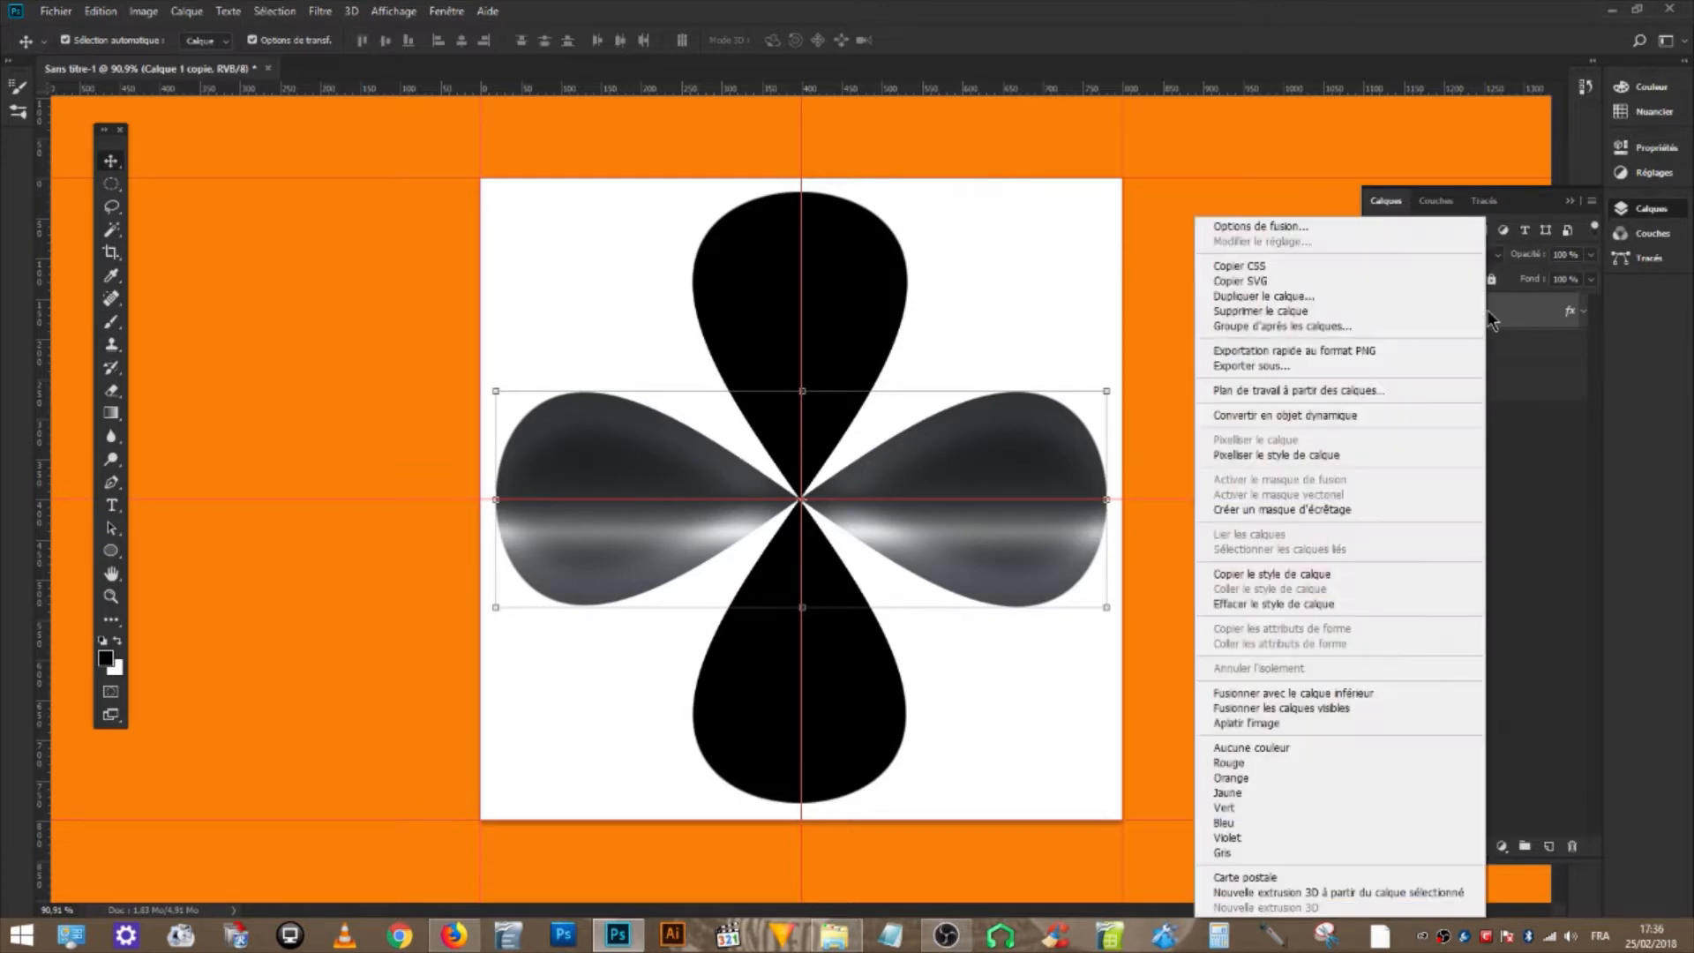
{"action": "left_click", "coordinate": [1359, 574]}
{"action": "left_click", "coordinate": [1507, 351]}
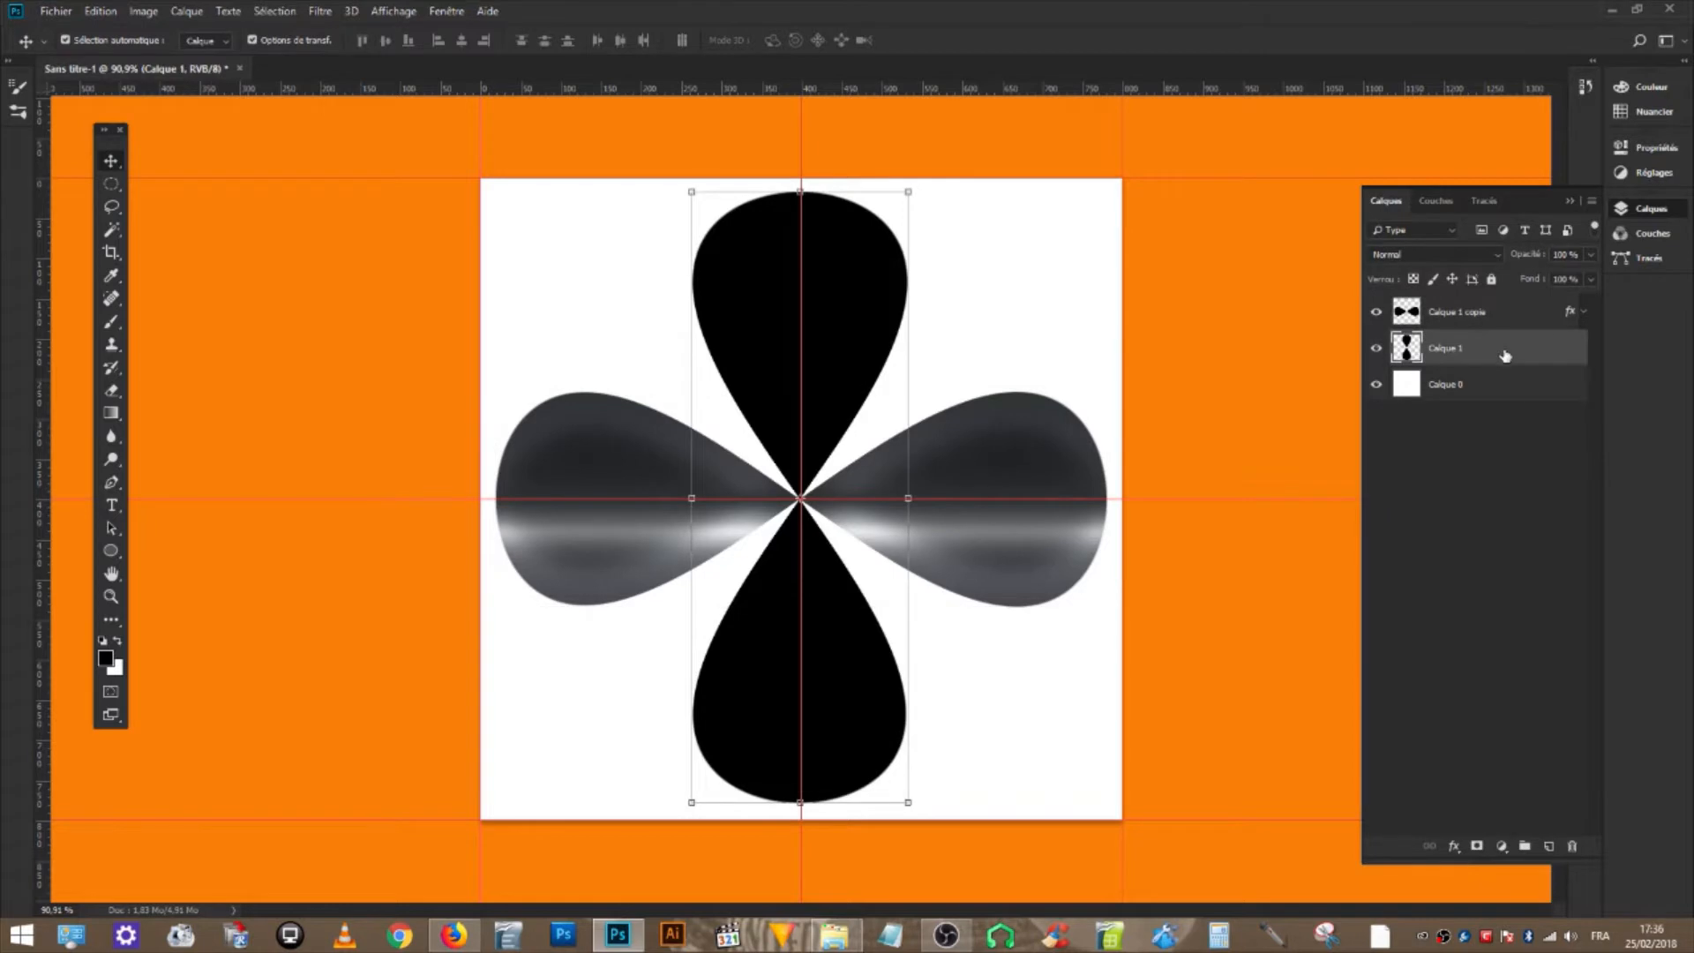
{"action": "right_click", "coordinate": [1507, 362]}
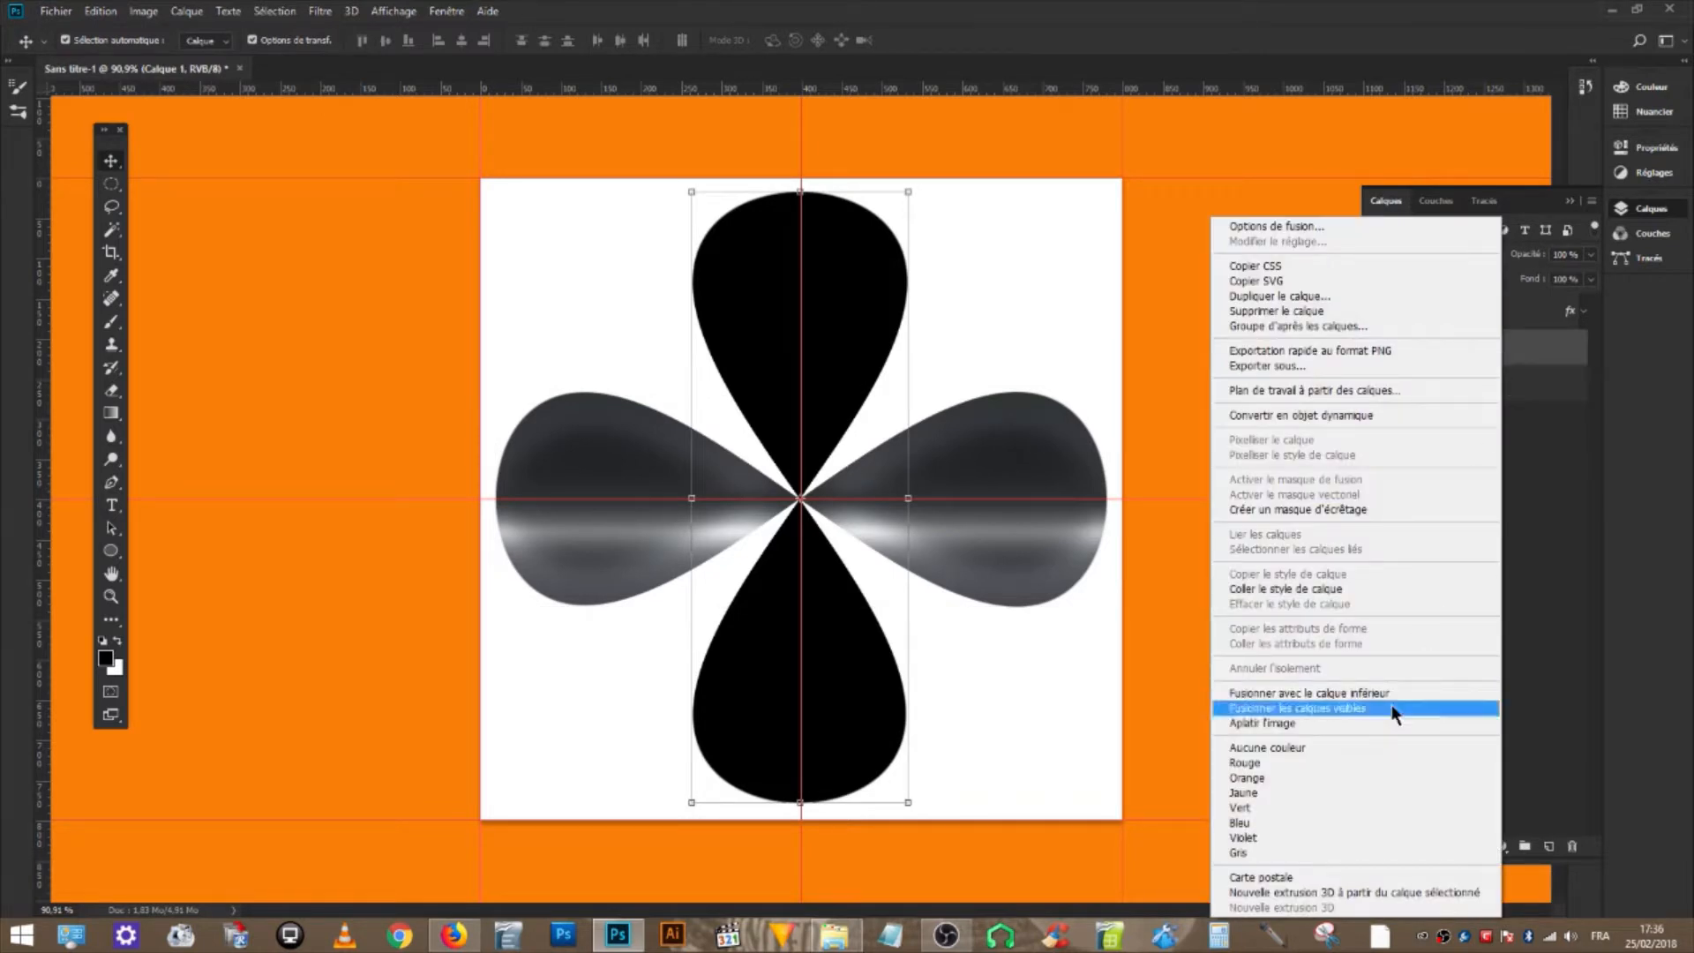
{"action": "left_click", "coordinate": [1358, 591]}
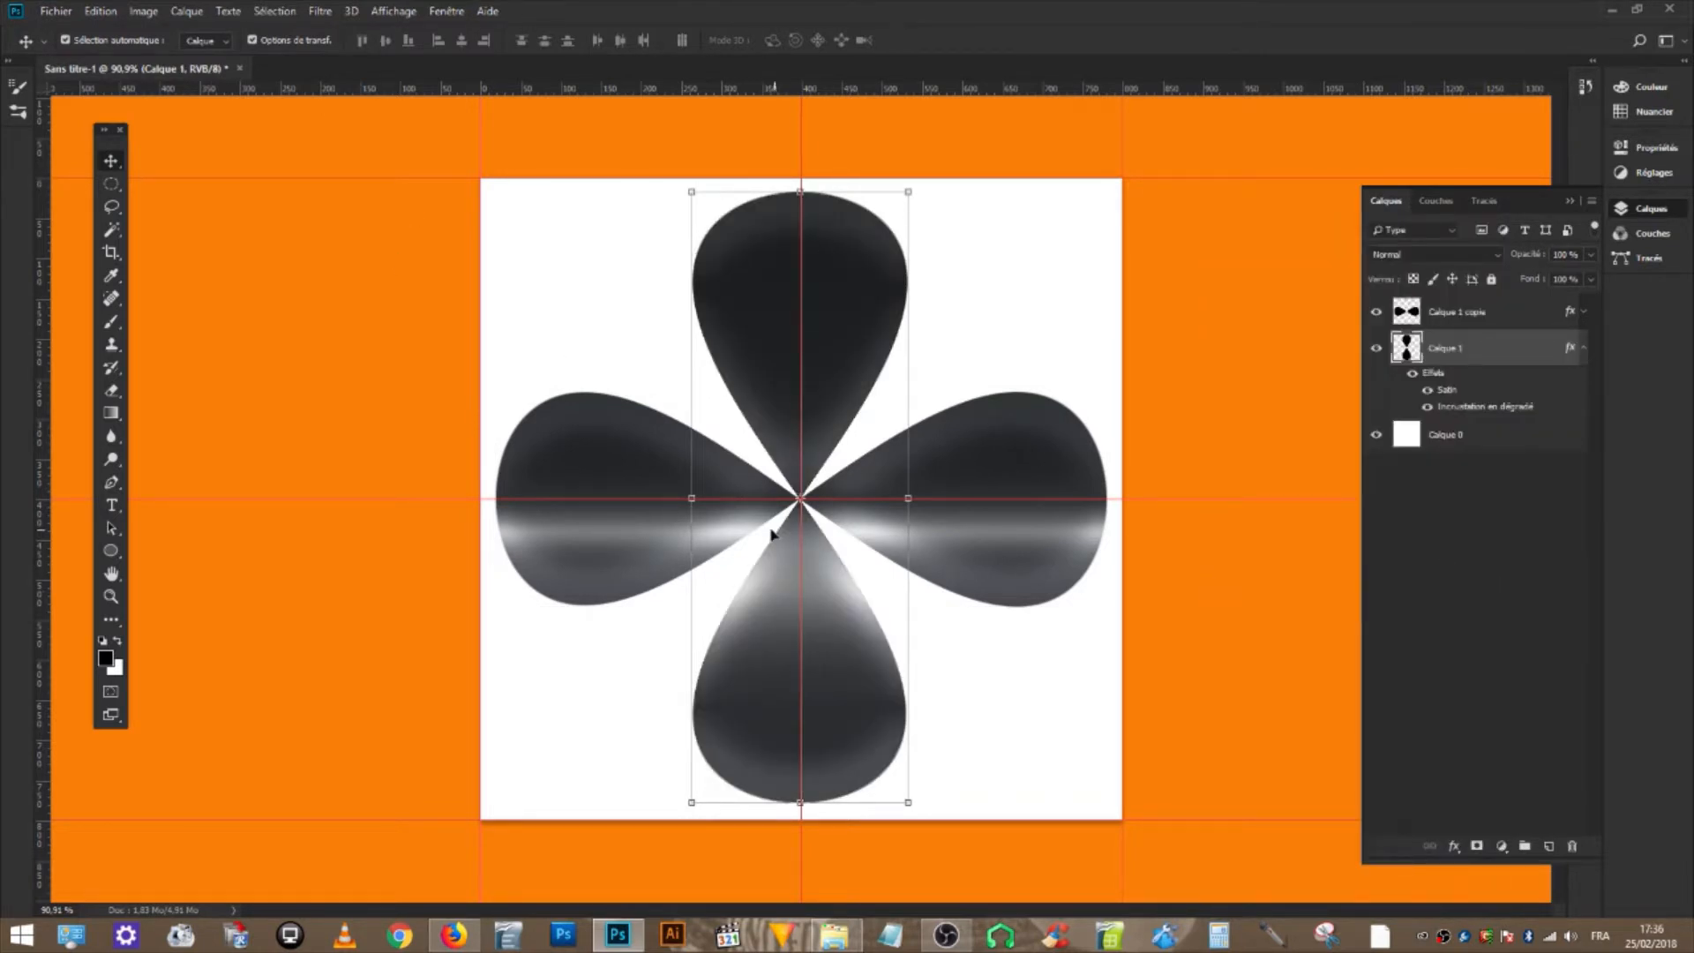
{"action": "left_click", "coordinate": [1585, 348]}
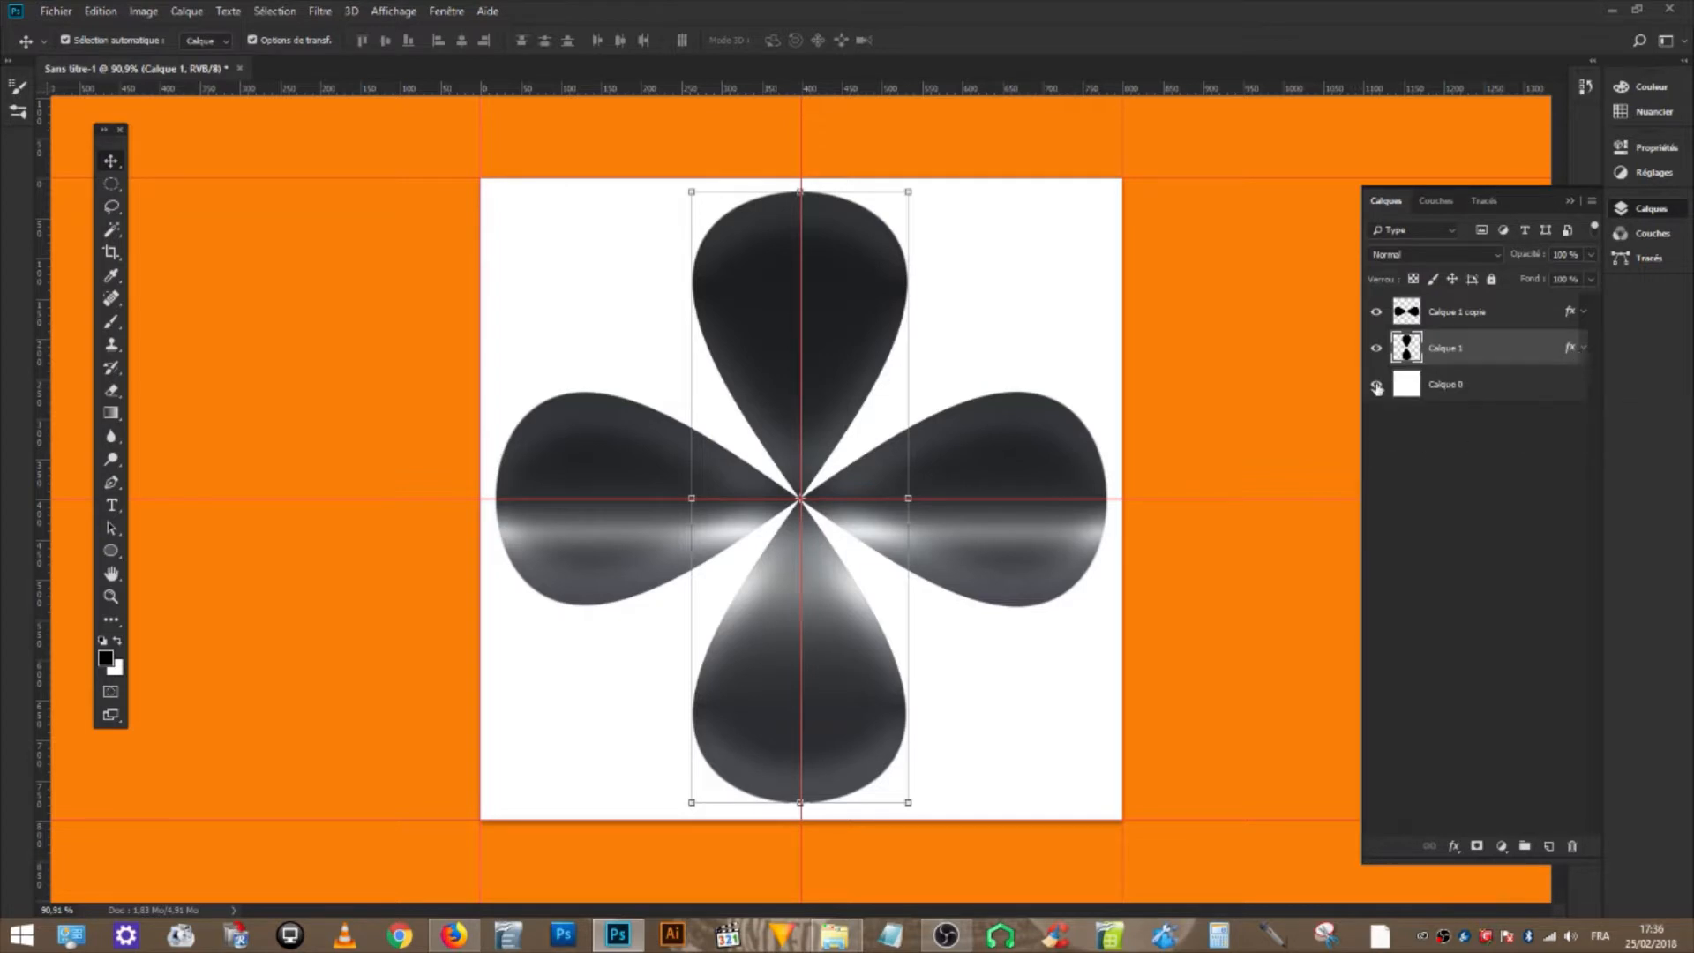
- Hide the white Calque 0 and define the four-petal artwork as a brush preset named hélices
{"action": "left_click", "coordinate": [1378, 386]}
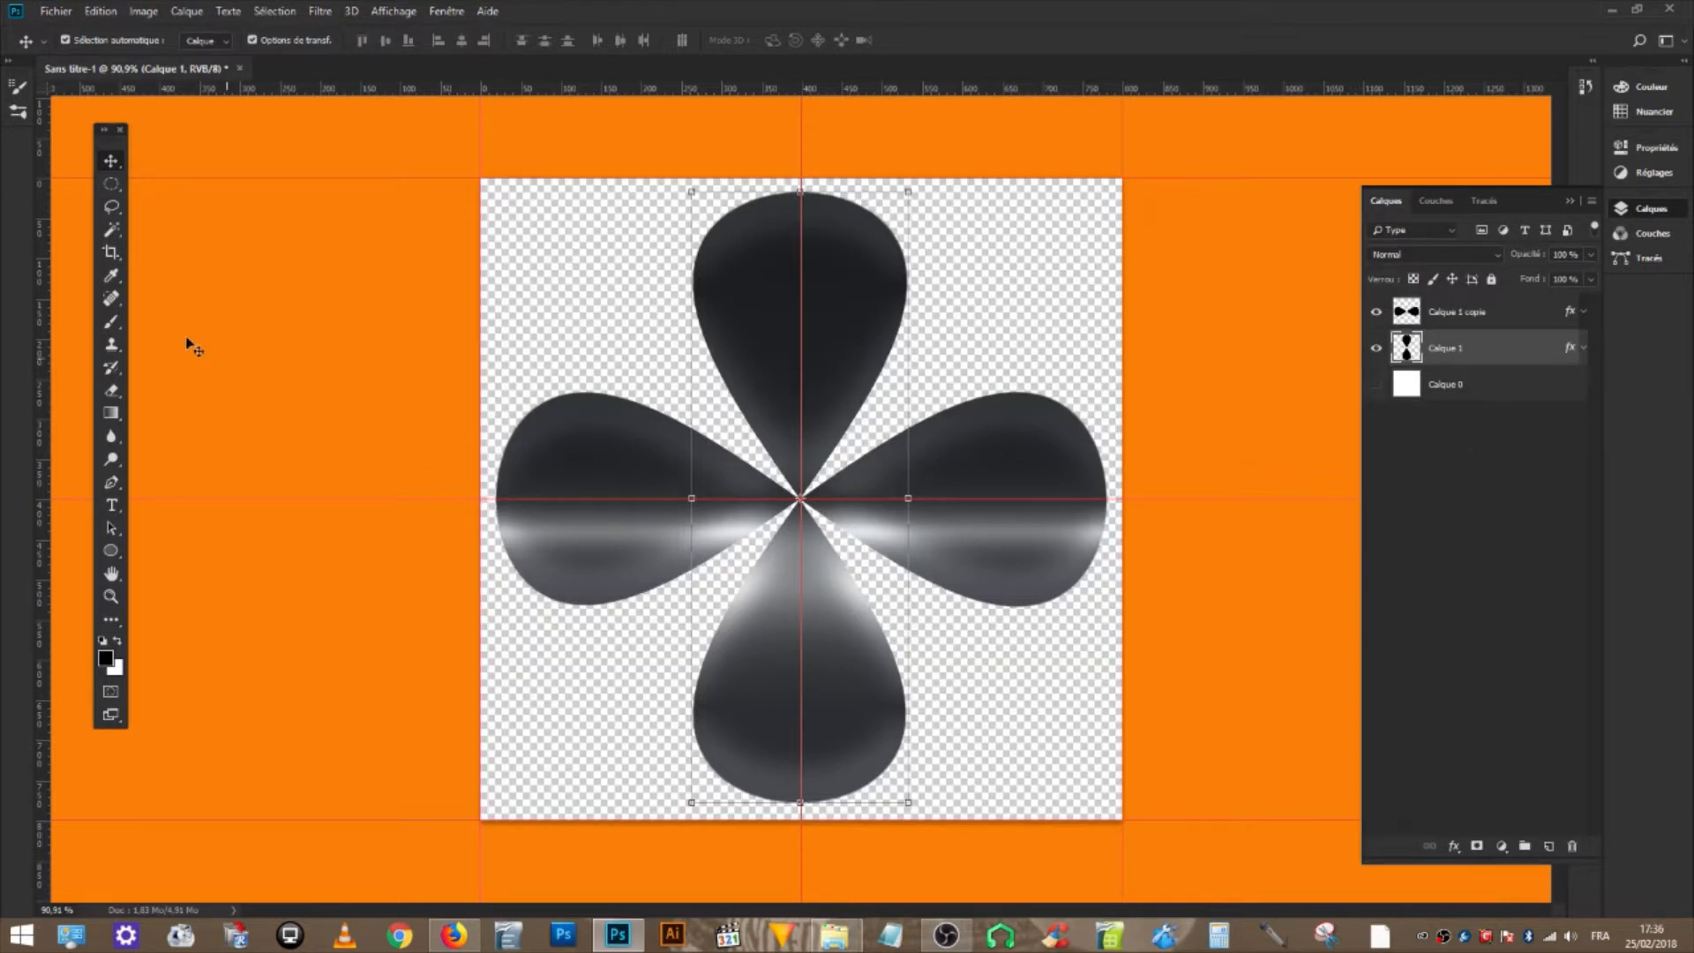
{"action": "left_click", "coordinate": [101, 11]}
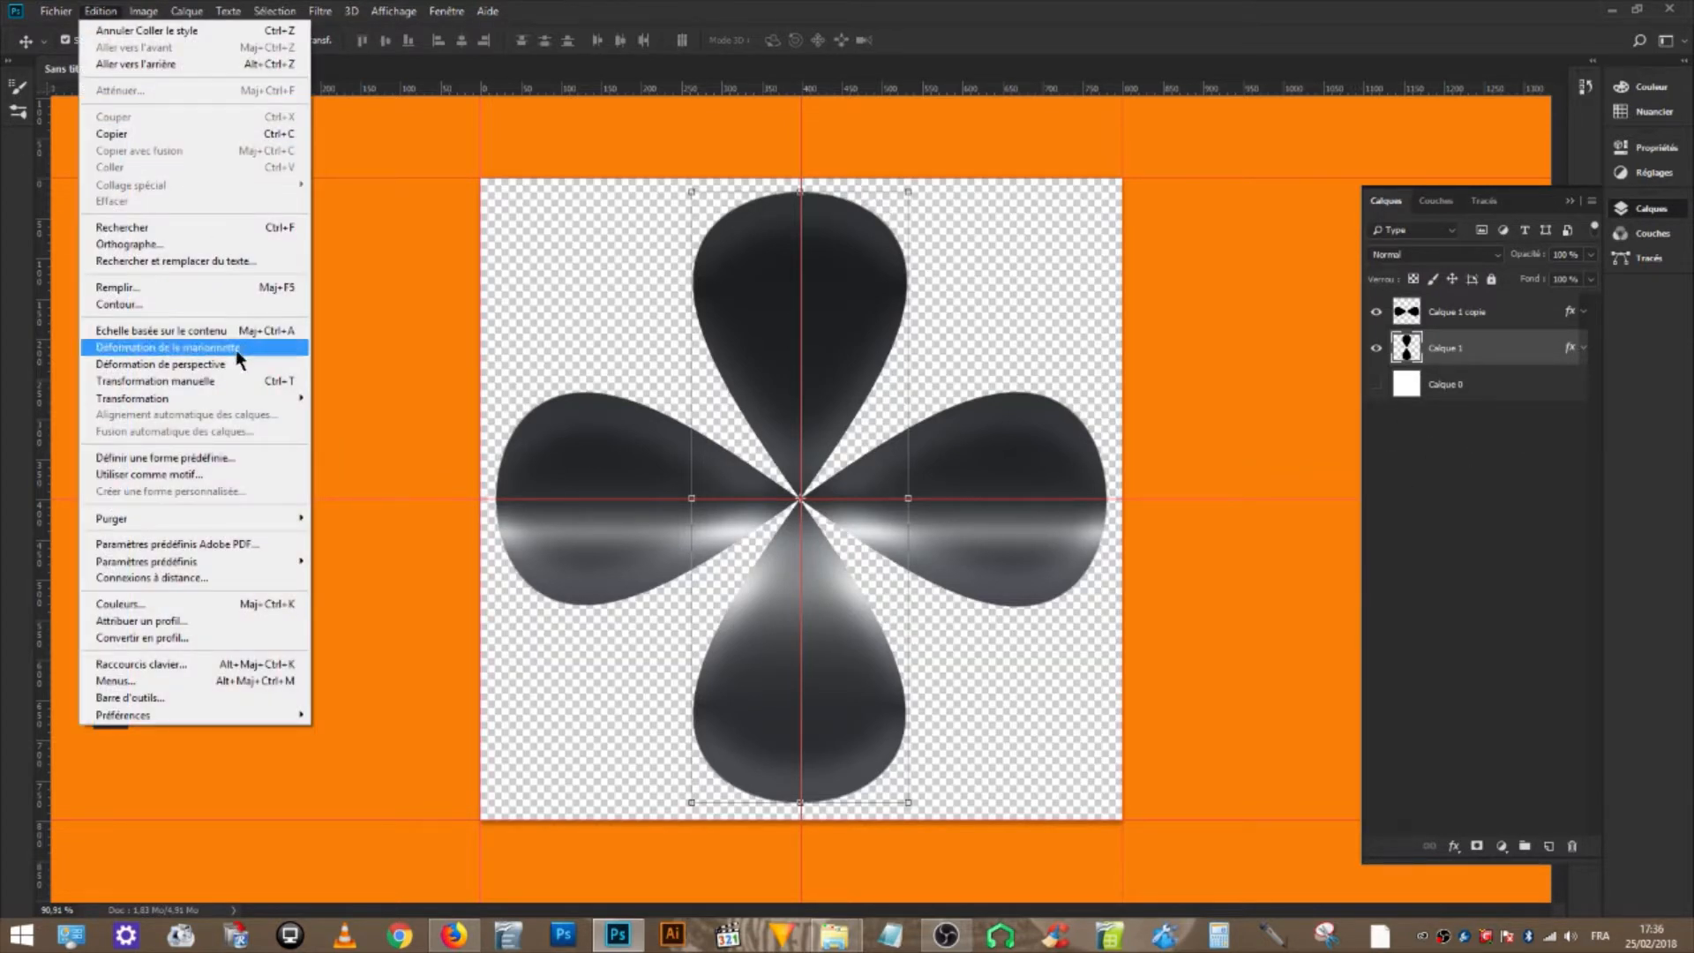
{"action": "left_click", "coordinate": [230, 457]}
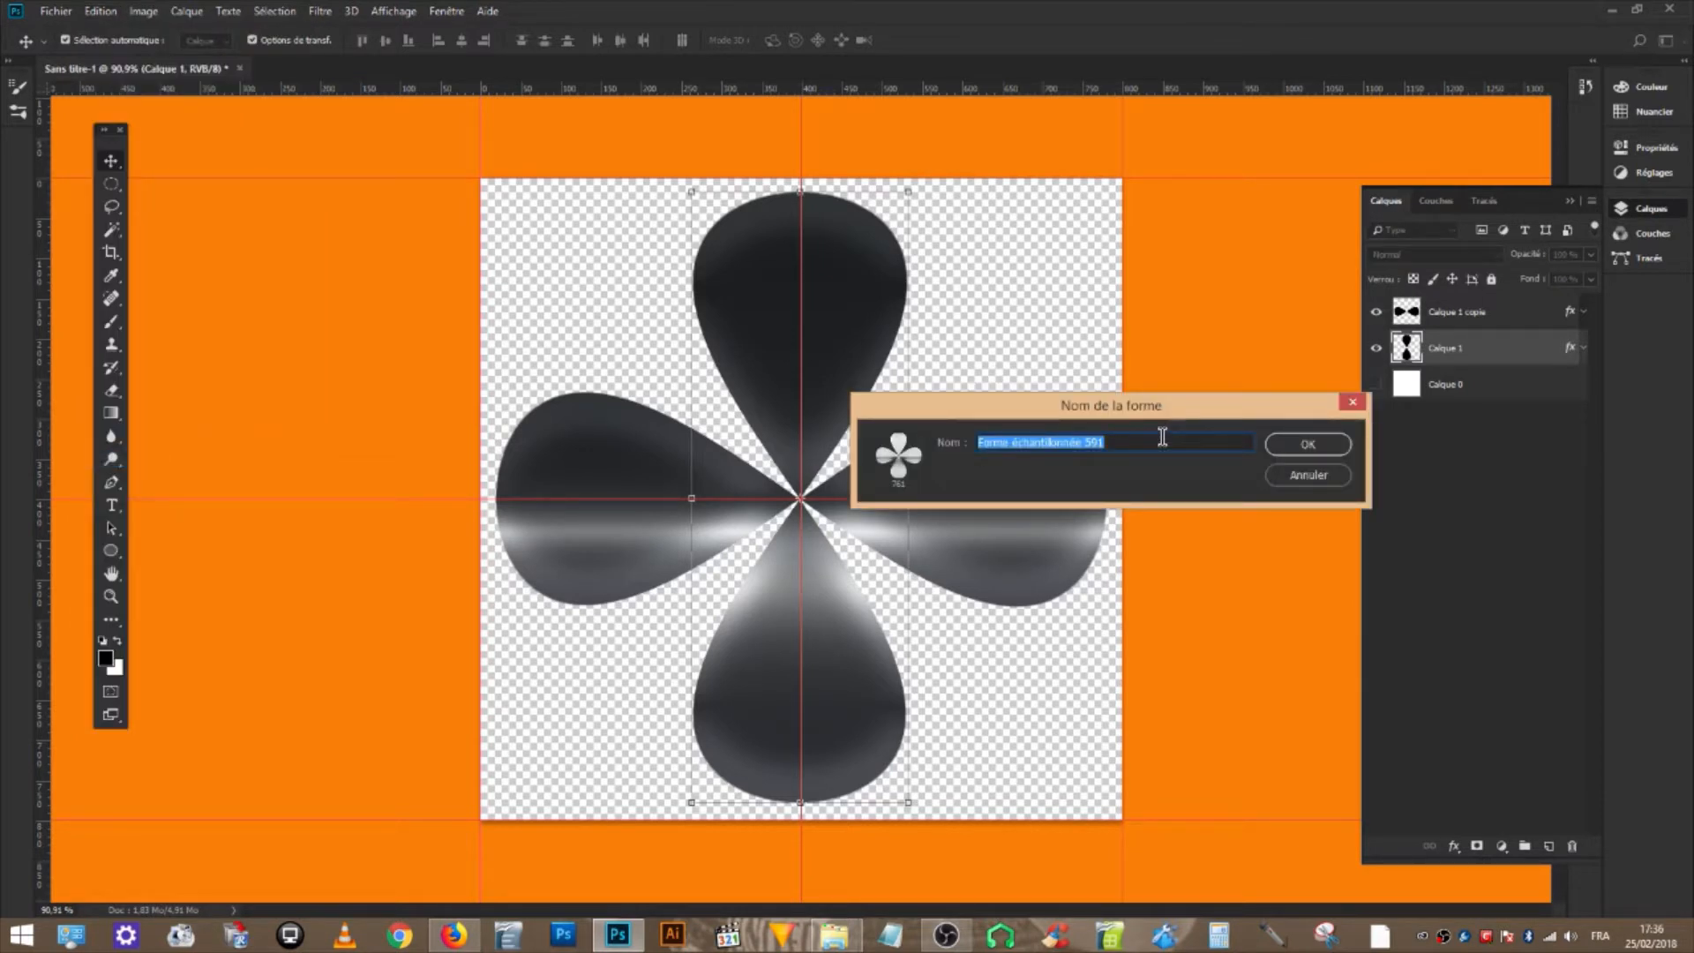
{"action": "type", "text": "hélices"}
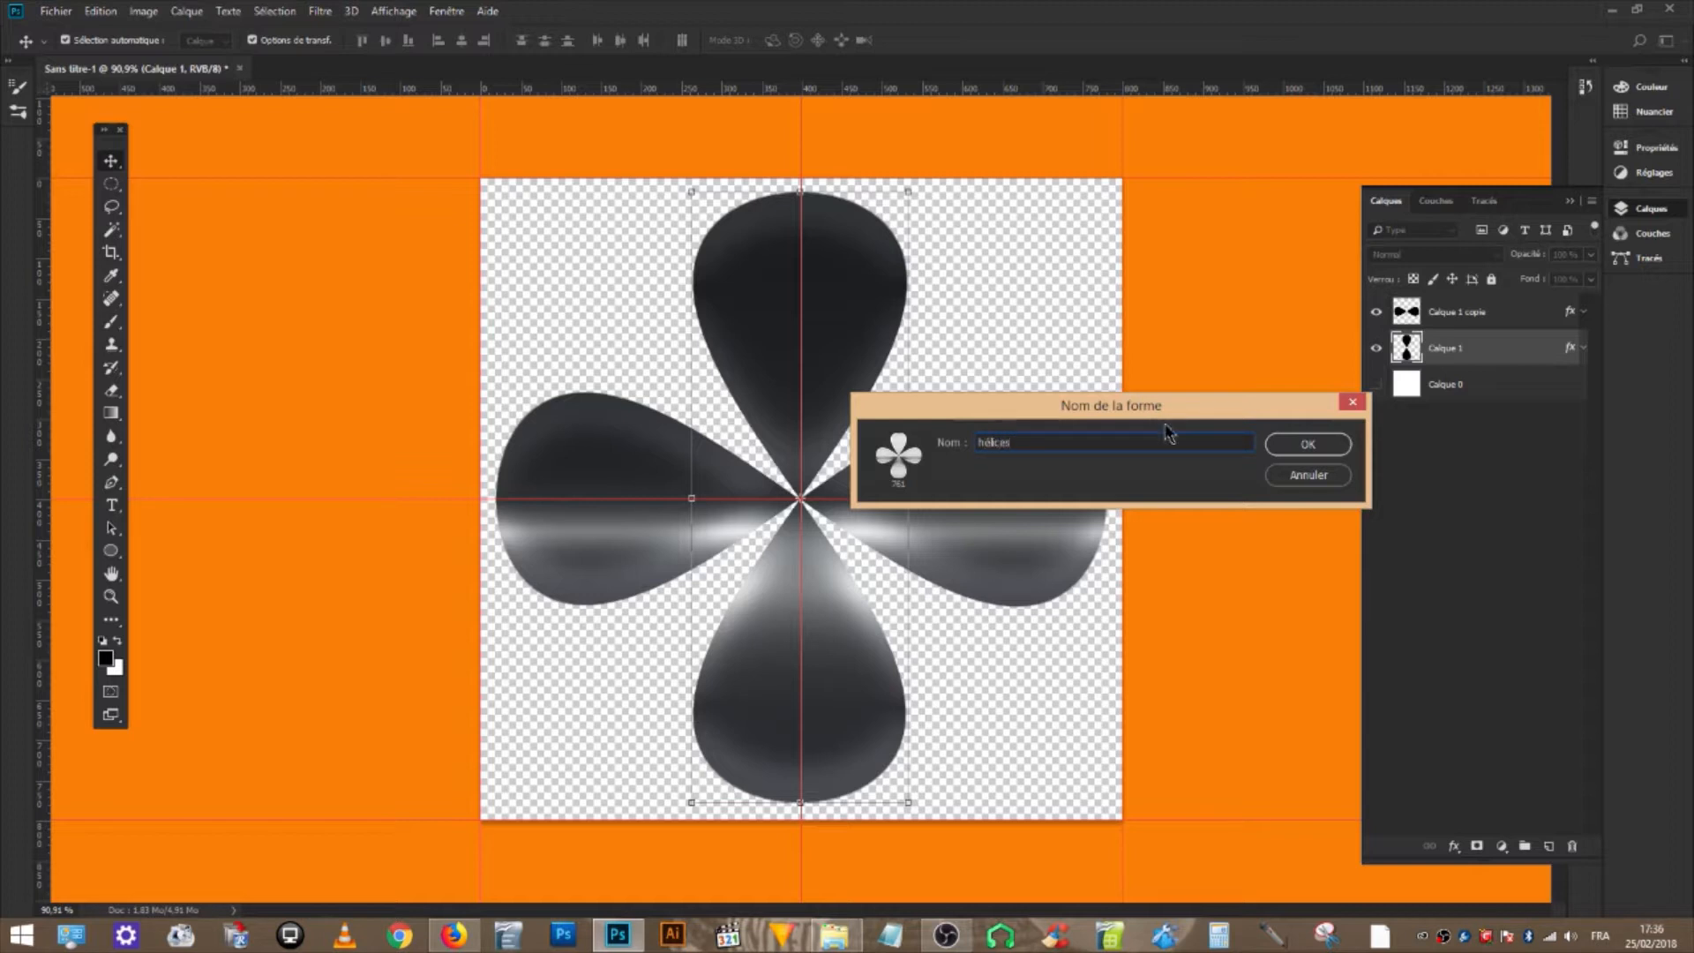
{"action": "left_click", "coordinate": [1297, 446]}
- Export the selected hélices brush to the D: drive as an ABR file named hélices
{"action": "key", "text": "b"}
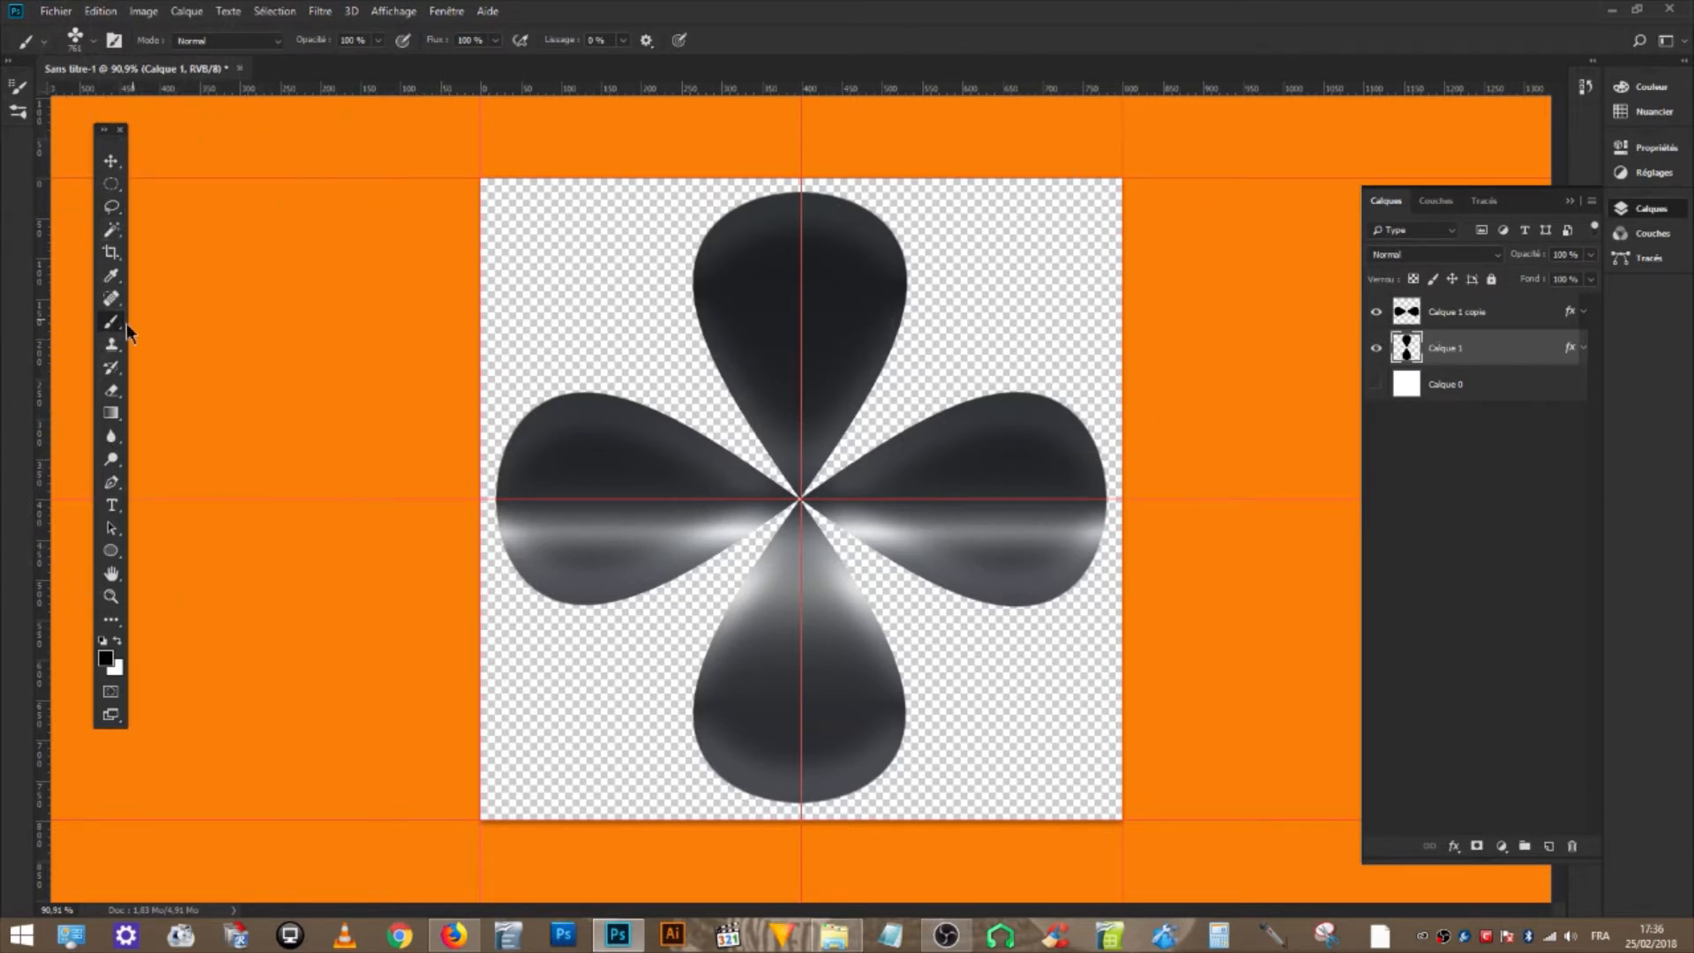
{"action": "left_click", "coordinate": [95, 39]}
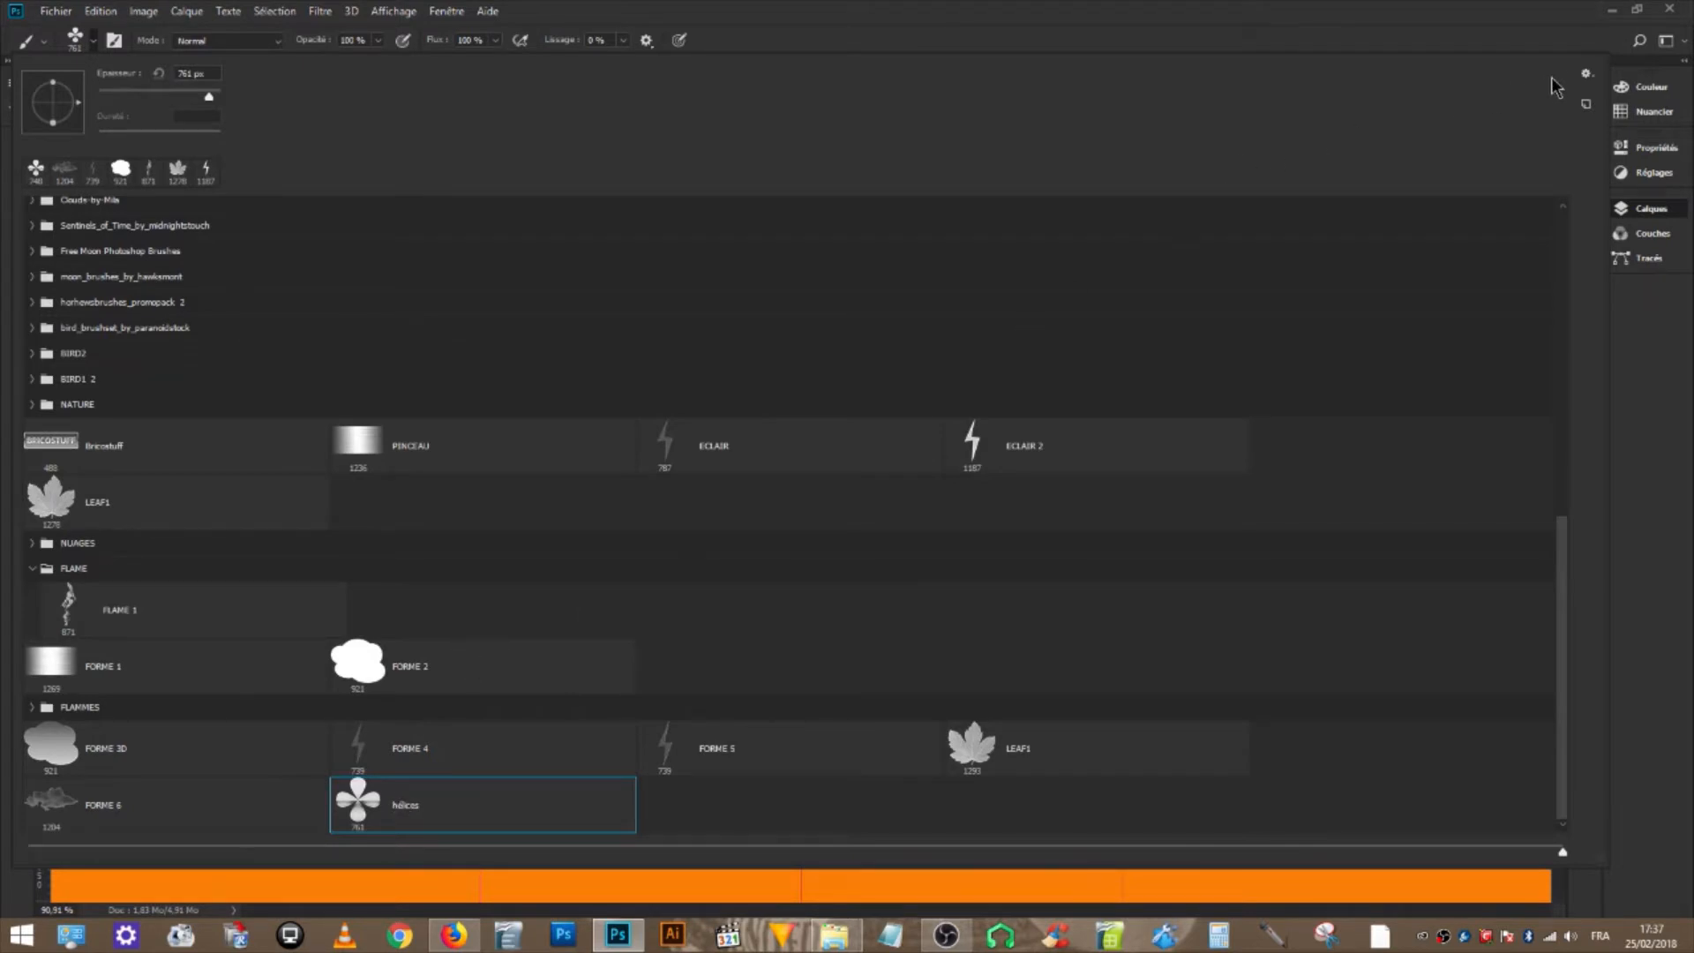
{"action": "left_click", "coordinate": [1586, 74]}
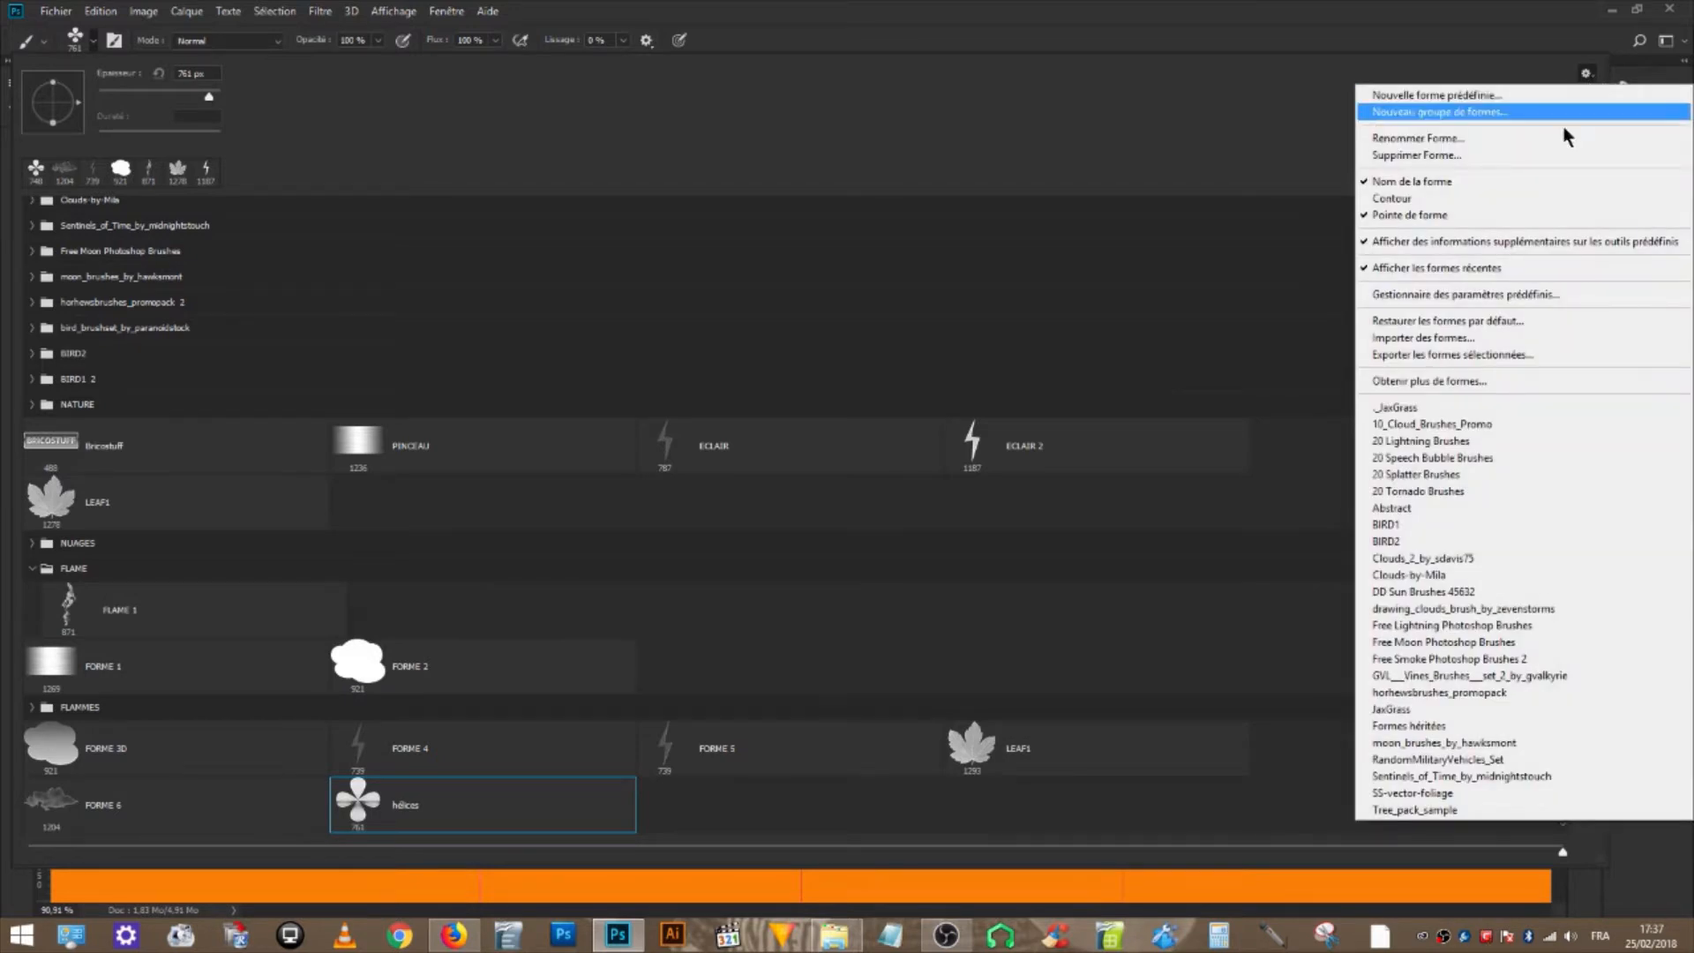
{"action": "left_click", "coordinate": [1480, 354]}
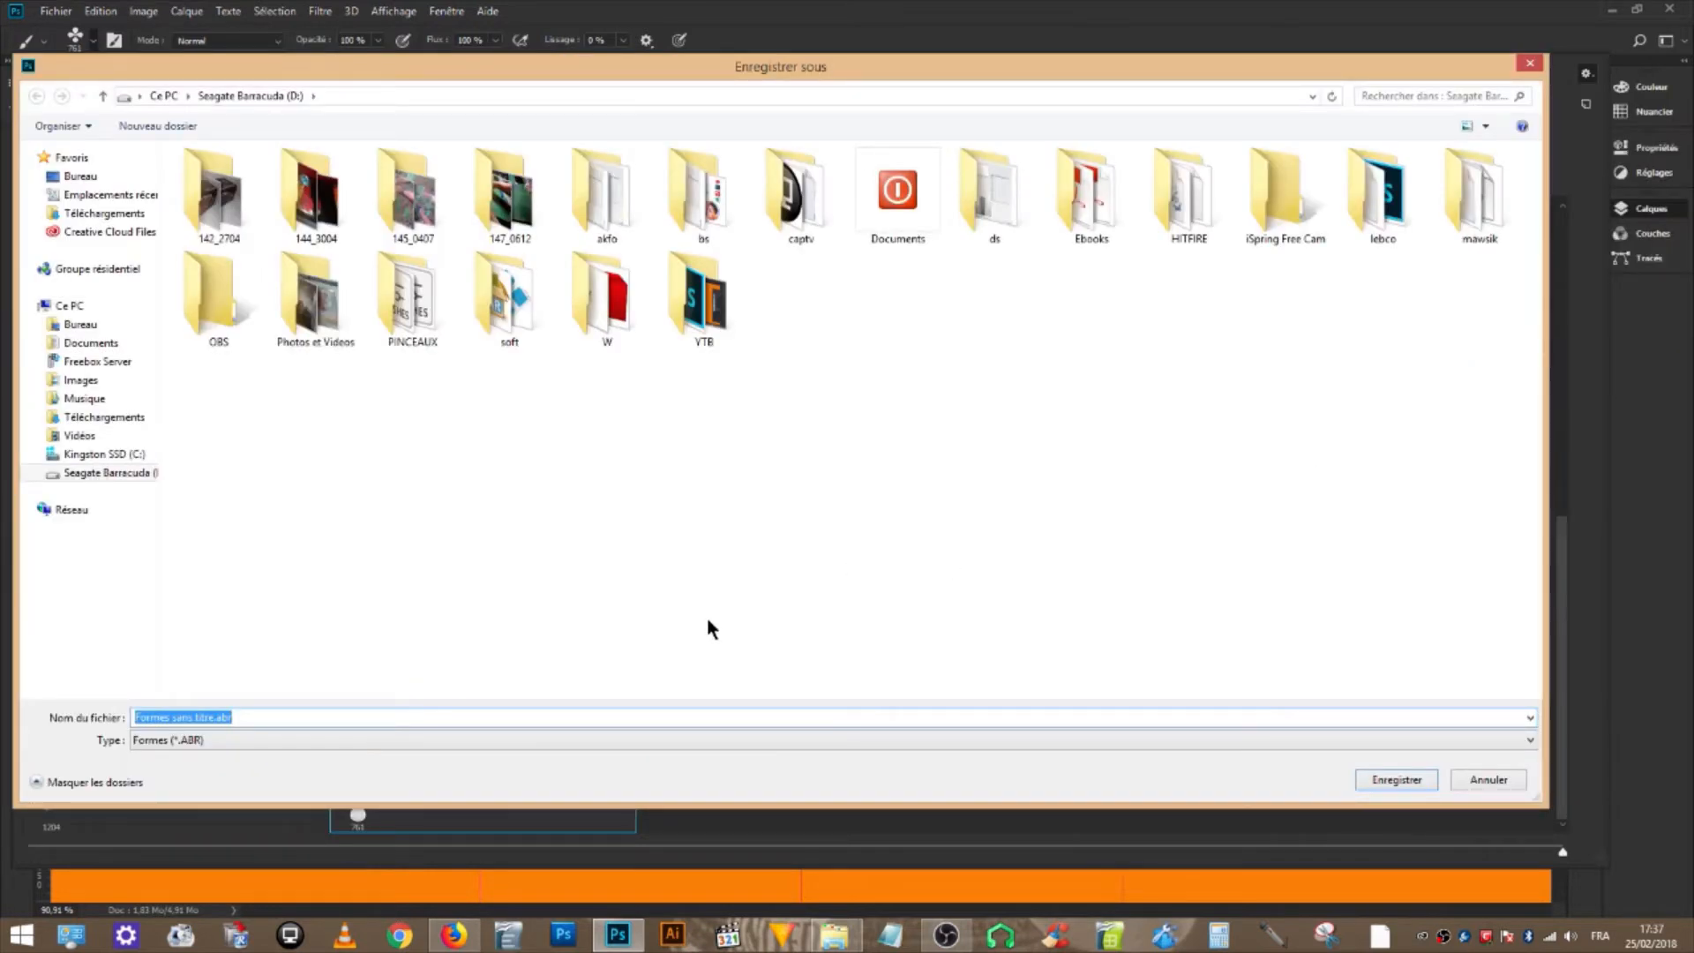
{"action": "left_click", "coordinate": [216, 717]}
{"action": "left_click_drag", "start_coordinate": [213, 717], "coordinate": [137, 717]}
{"action": "type", "text": "hélices"}
{"action": "left_click", "coordinate": [1394, 783]}
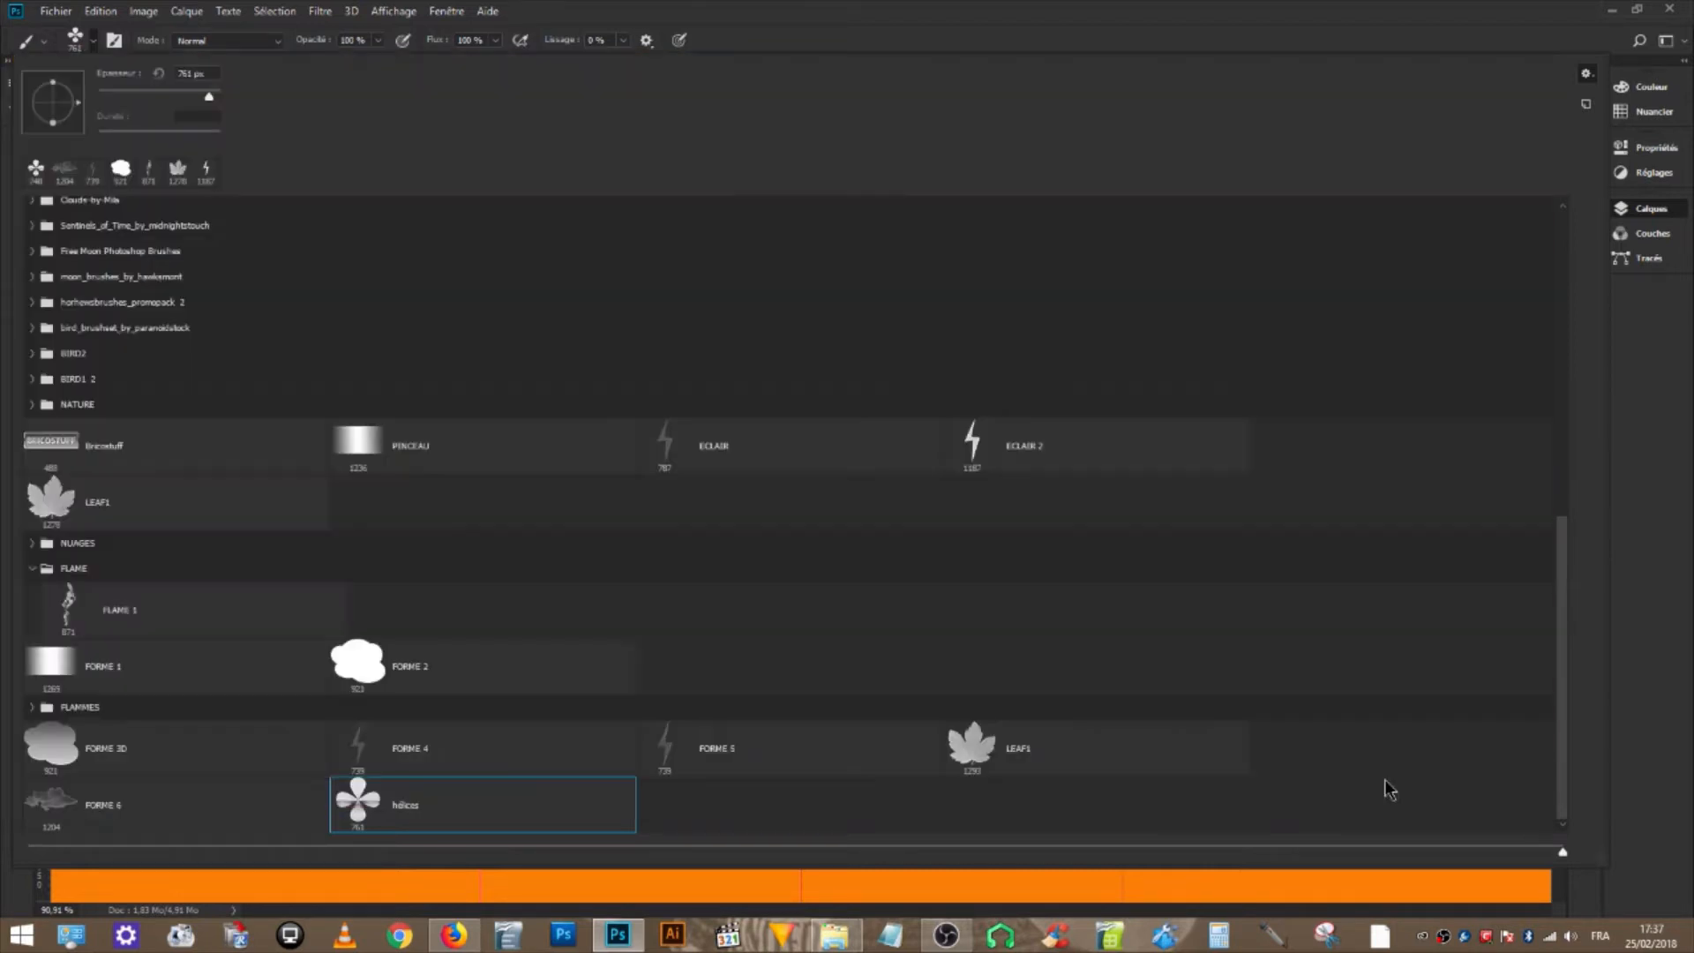
{"action": "left_click", "coordinate": [1480, 30]}
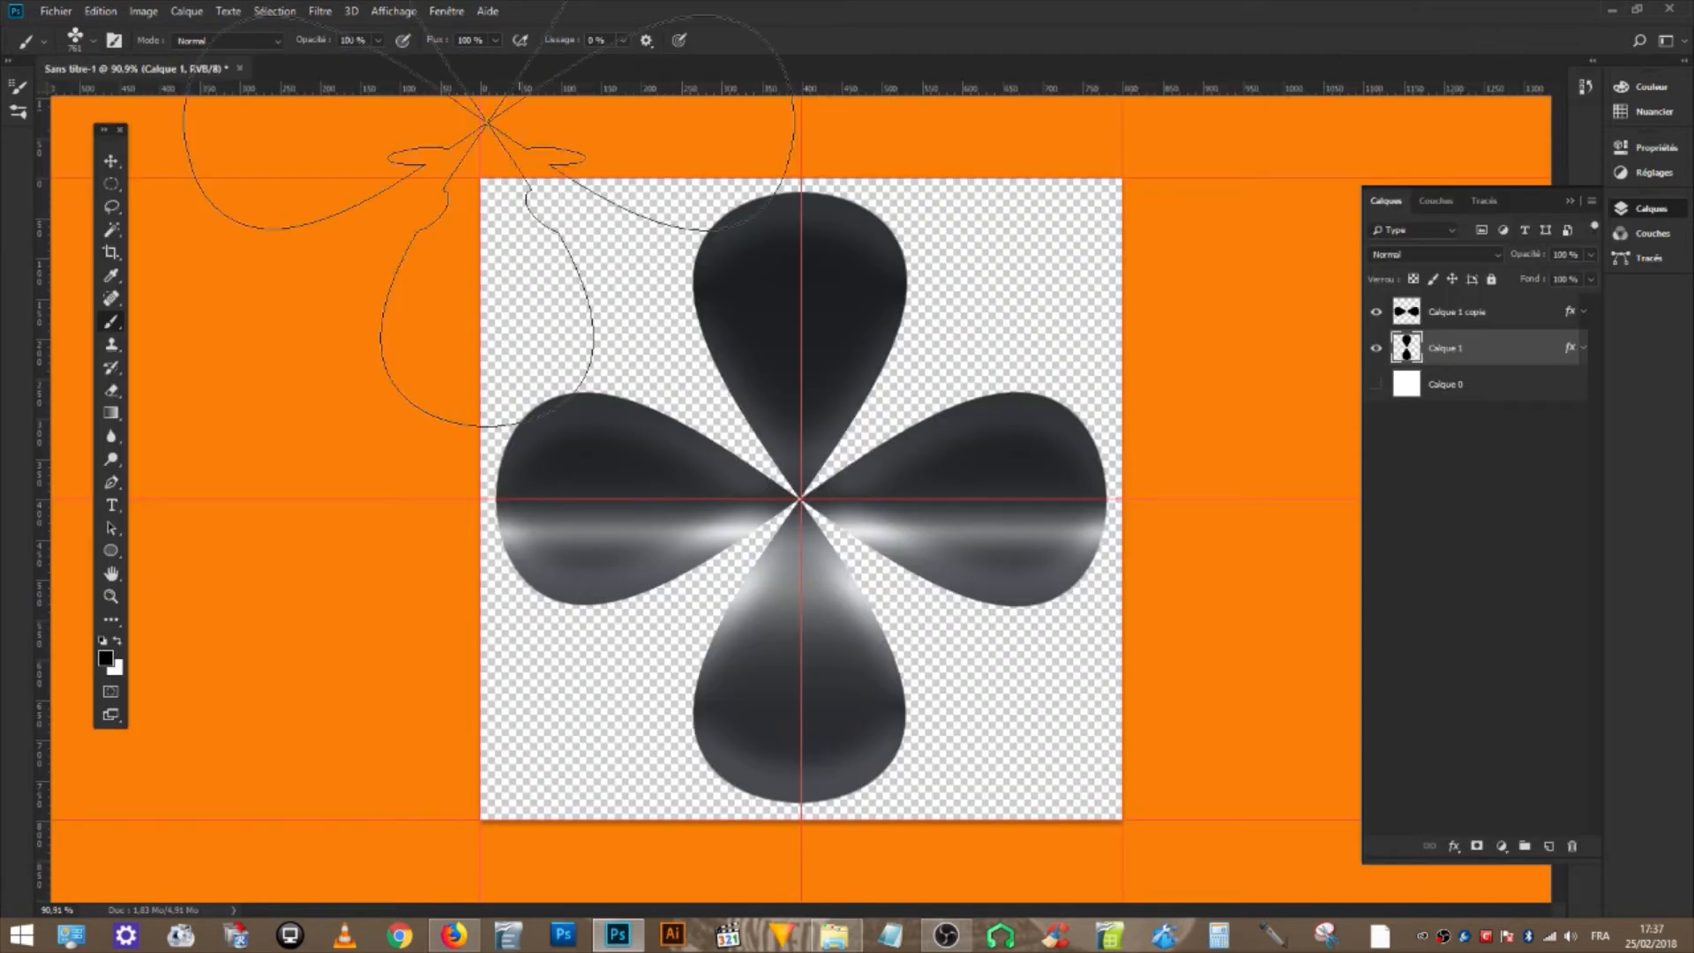
- Delete the hélices brush from the brush presets
{"action": "left_click", "coordinate": [95, 40]}
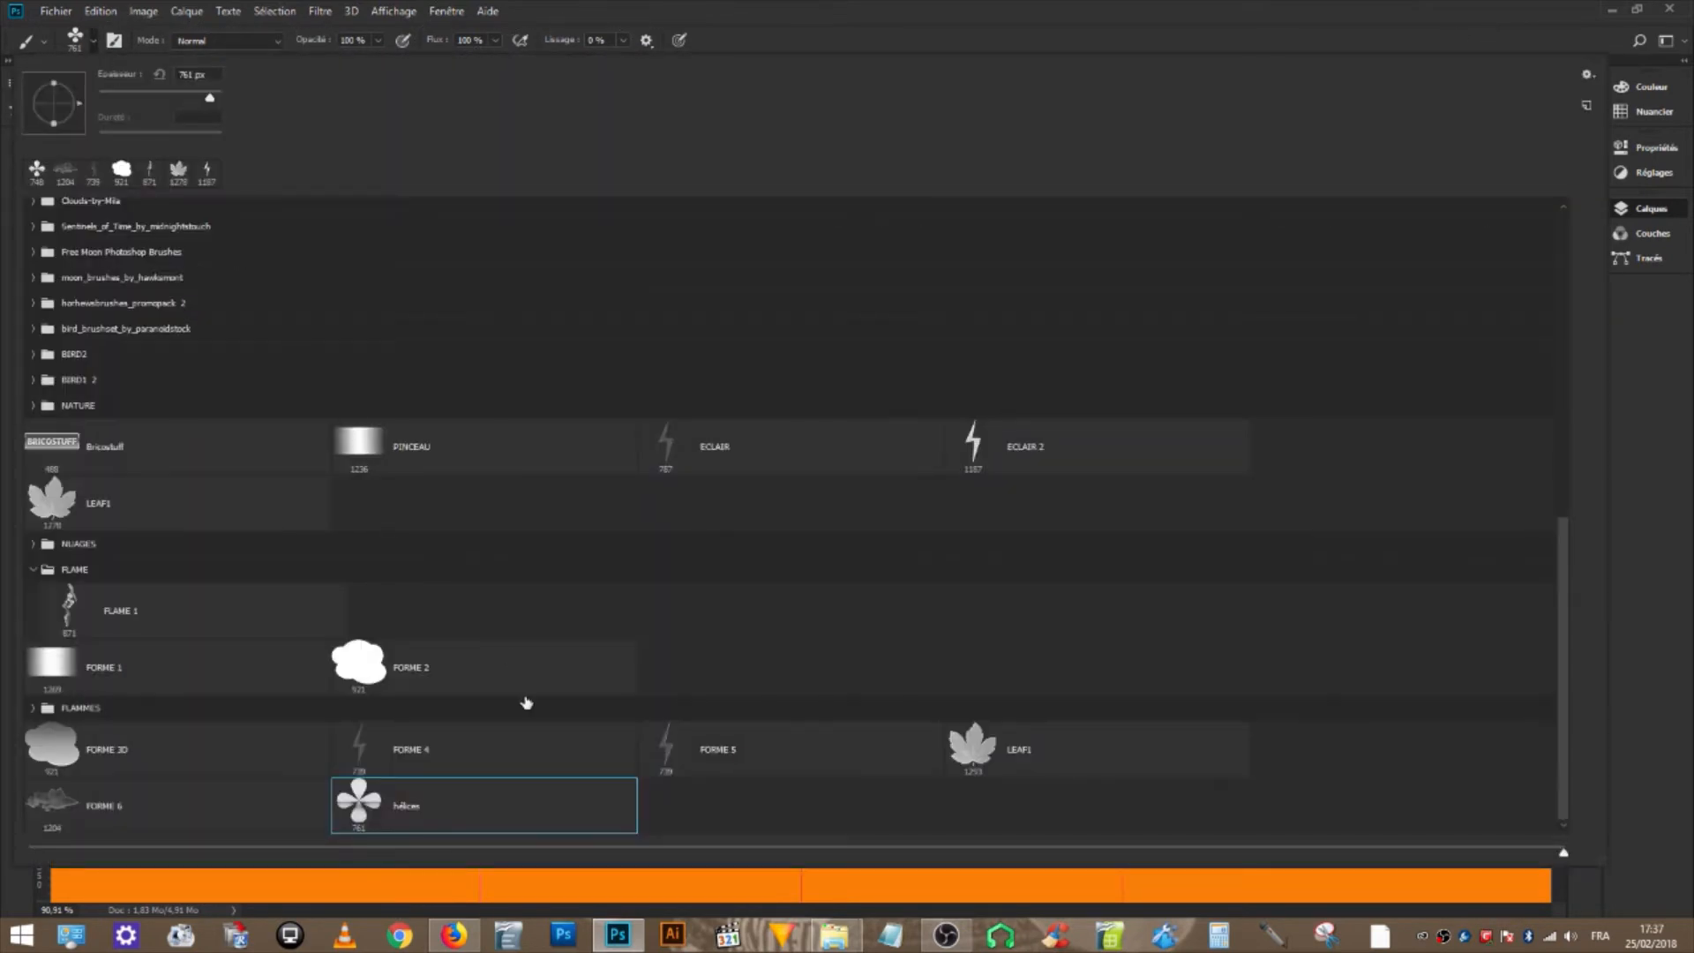
{"action": "right_click", "coordinate": [450, 819]}
{"action": "left_click", "coordinate": [495, 836]}
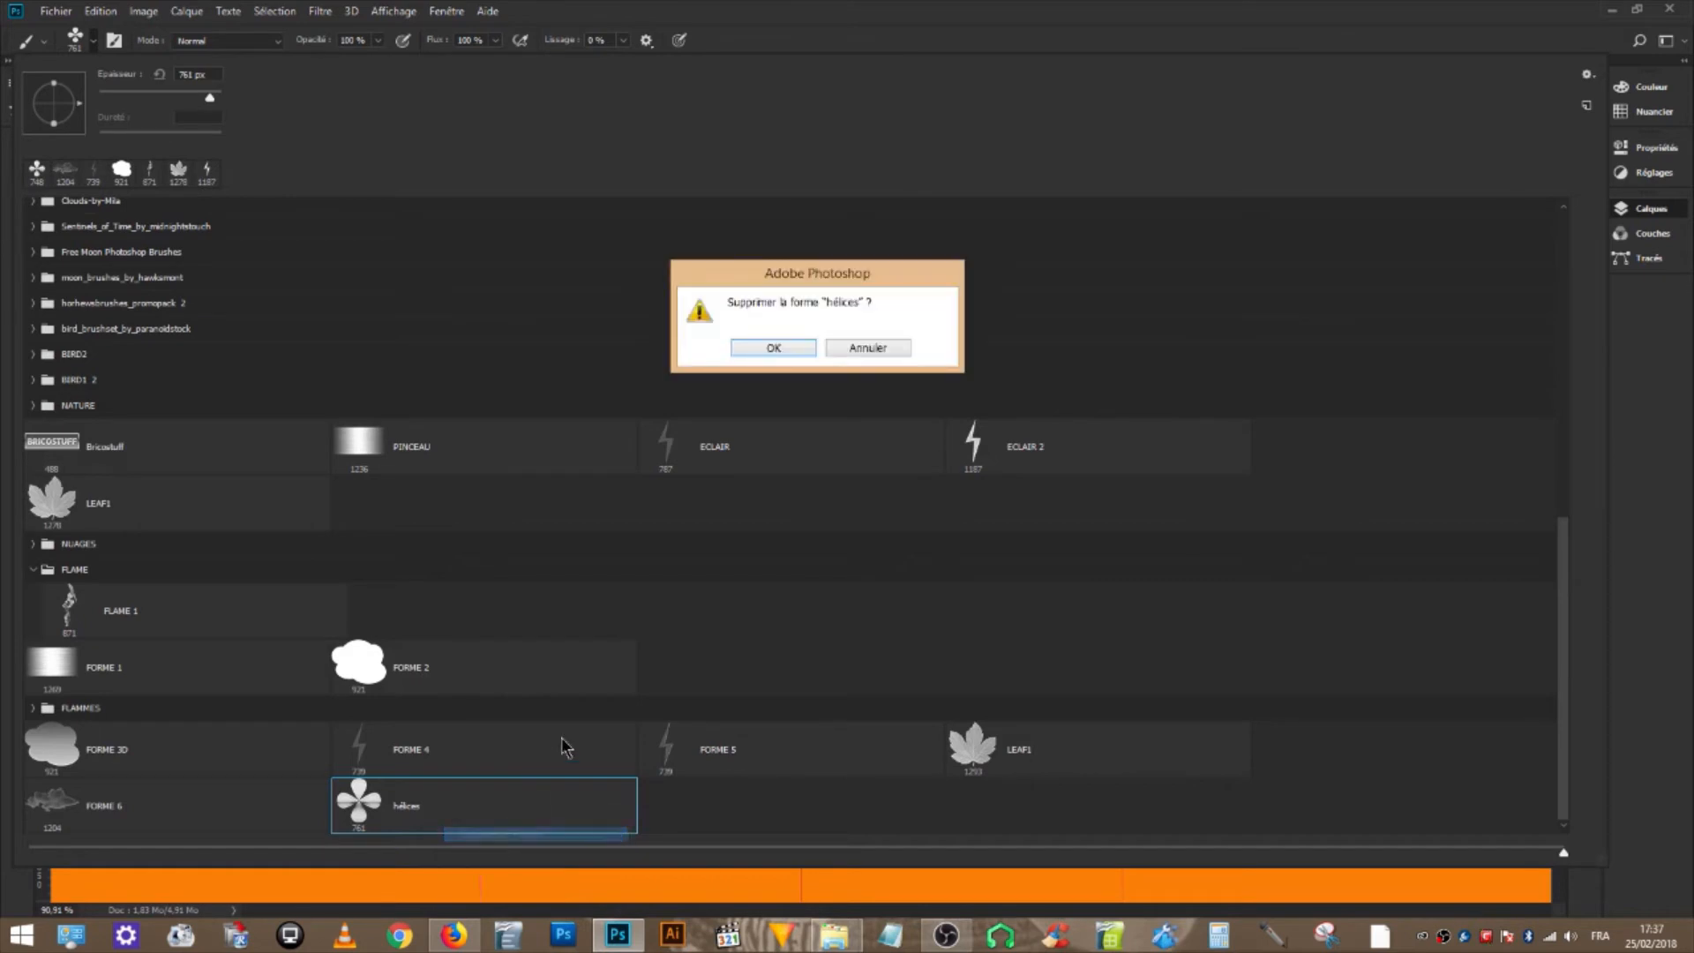
{"action": "left_click", "coordinate": [796, 343]}
{"action": "key", "text": "Escape"}
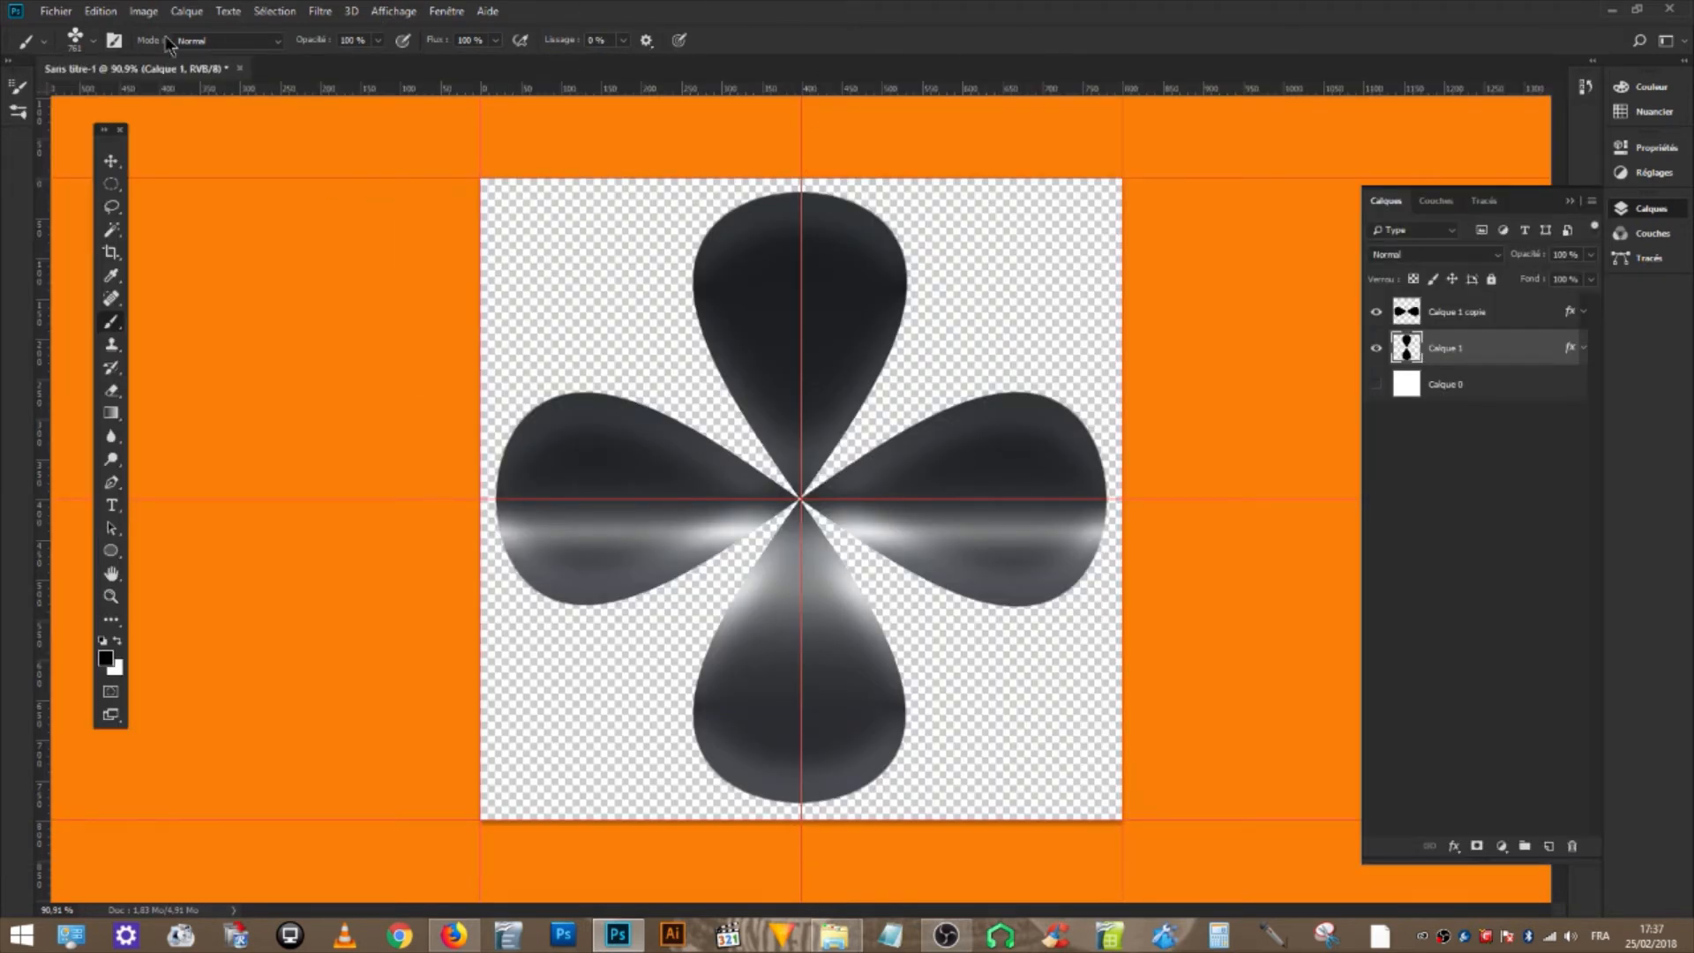
- Load the hélices.abr brush file from the D: drive through the Preset Manager
{"action": "left_click", "coordinate": [100, 12]}
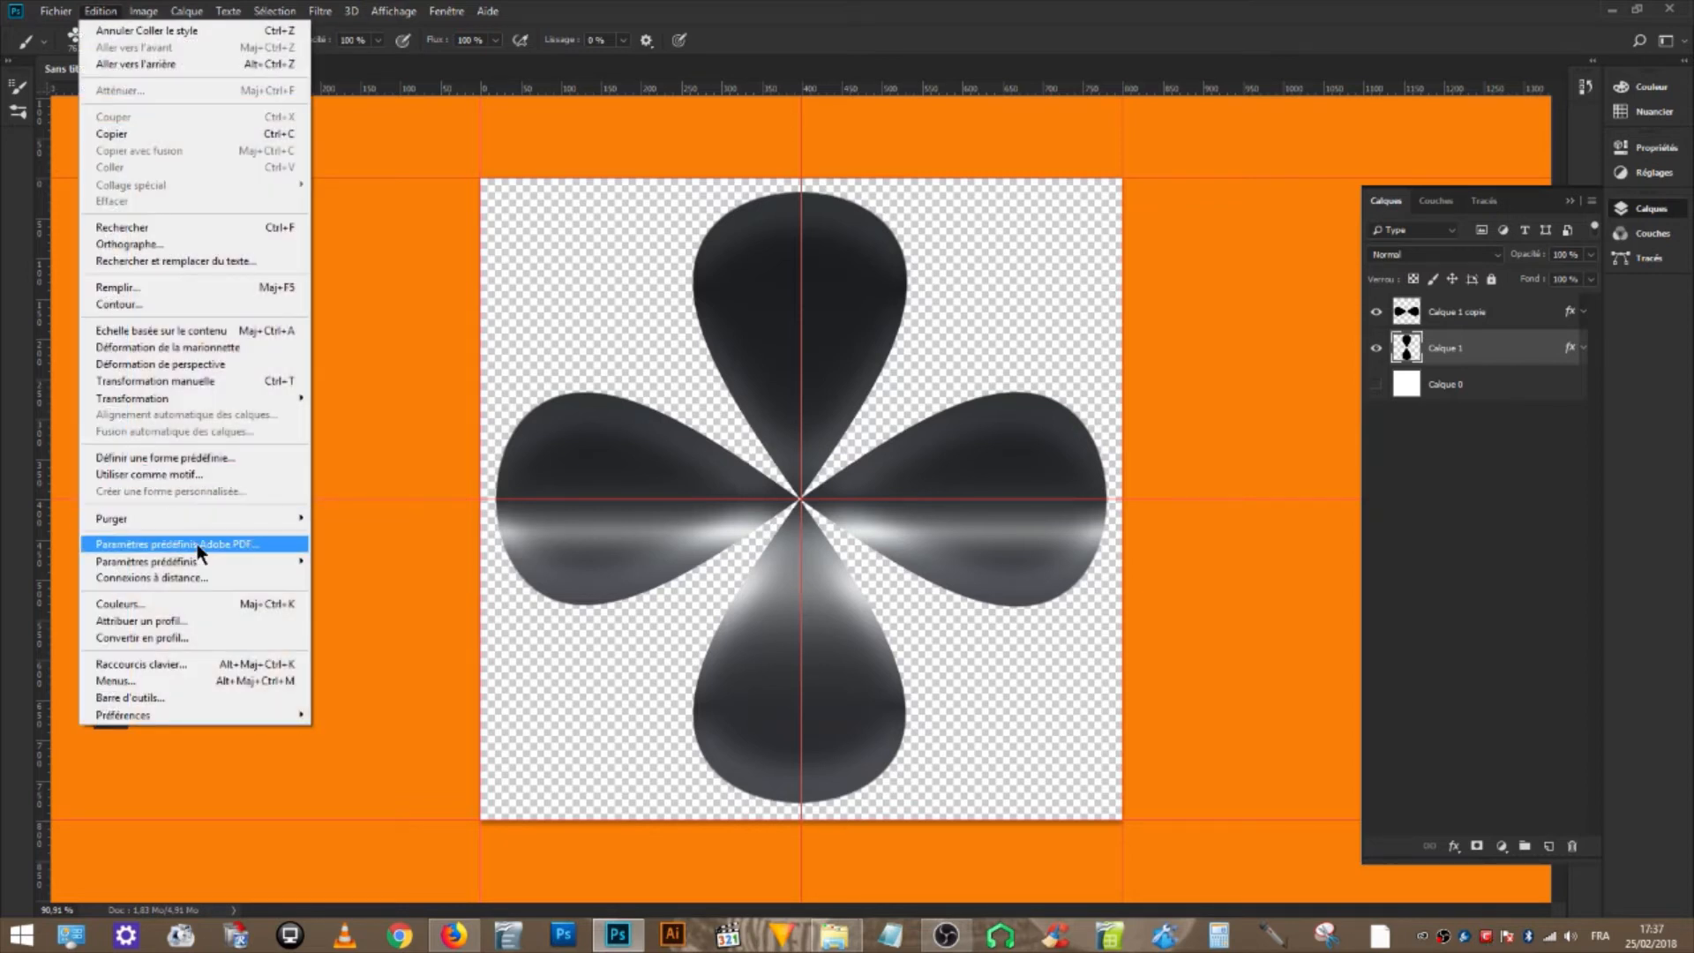
{"action": "mouse_move", "coordinate": [229, 561]}
{"action": "left_click", "coordinate": [378, 559]}
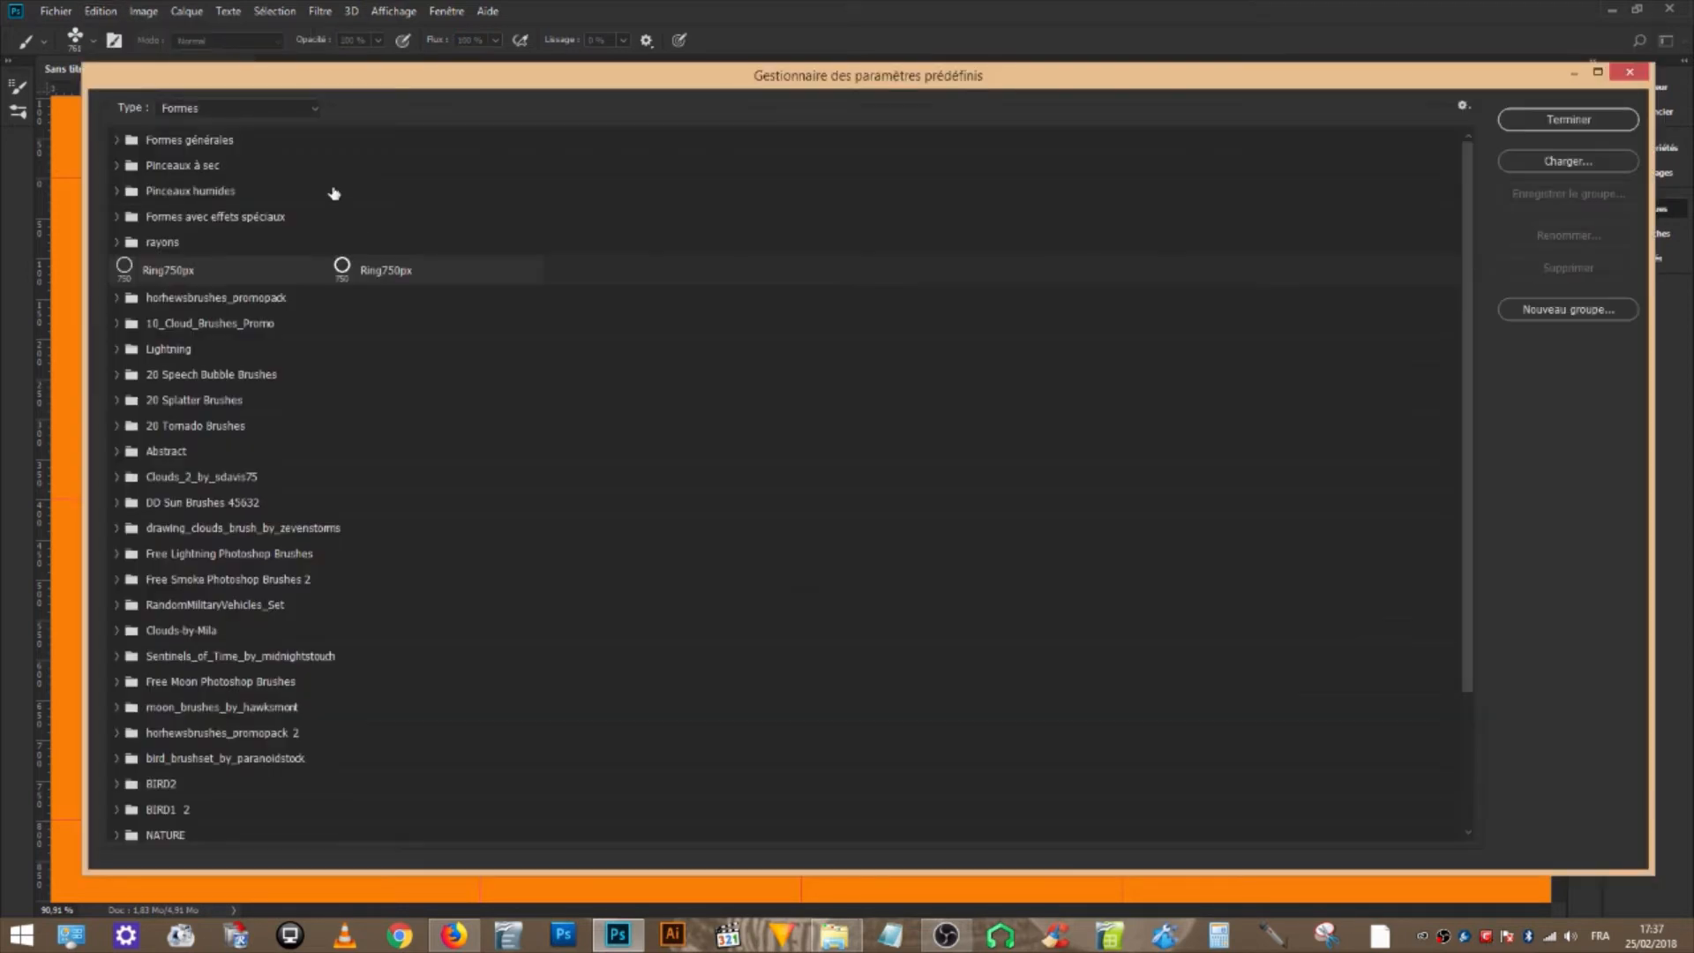
{"action": "scroll", "coordinate": [1465, 398], "scroll_direction": "down", "scroll_amount": 3}
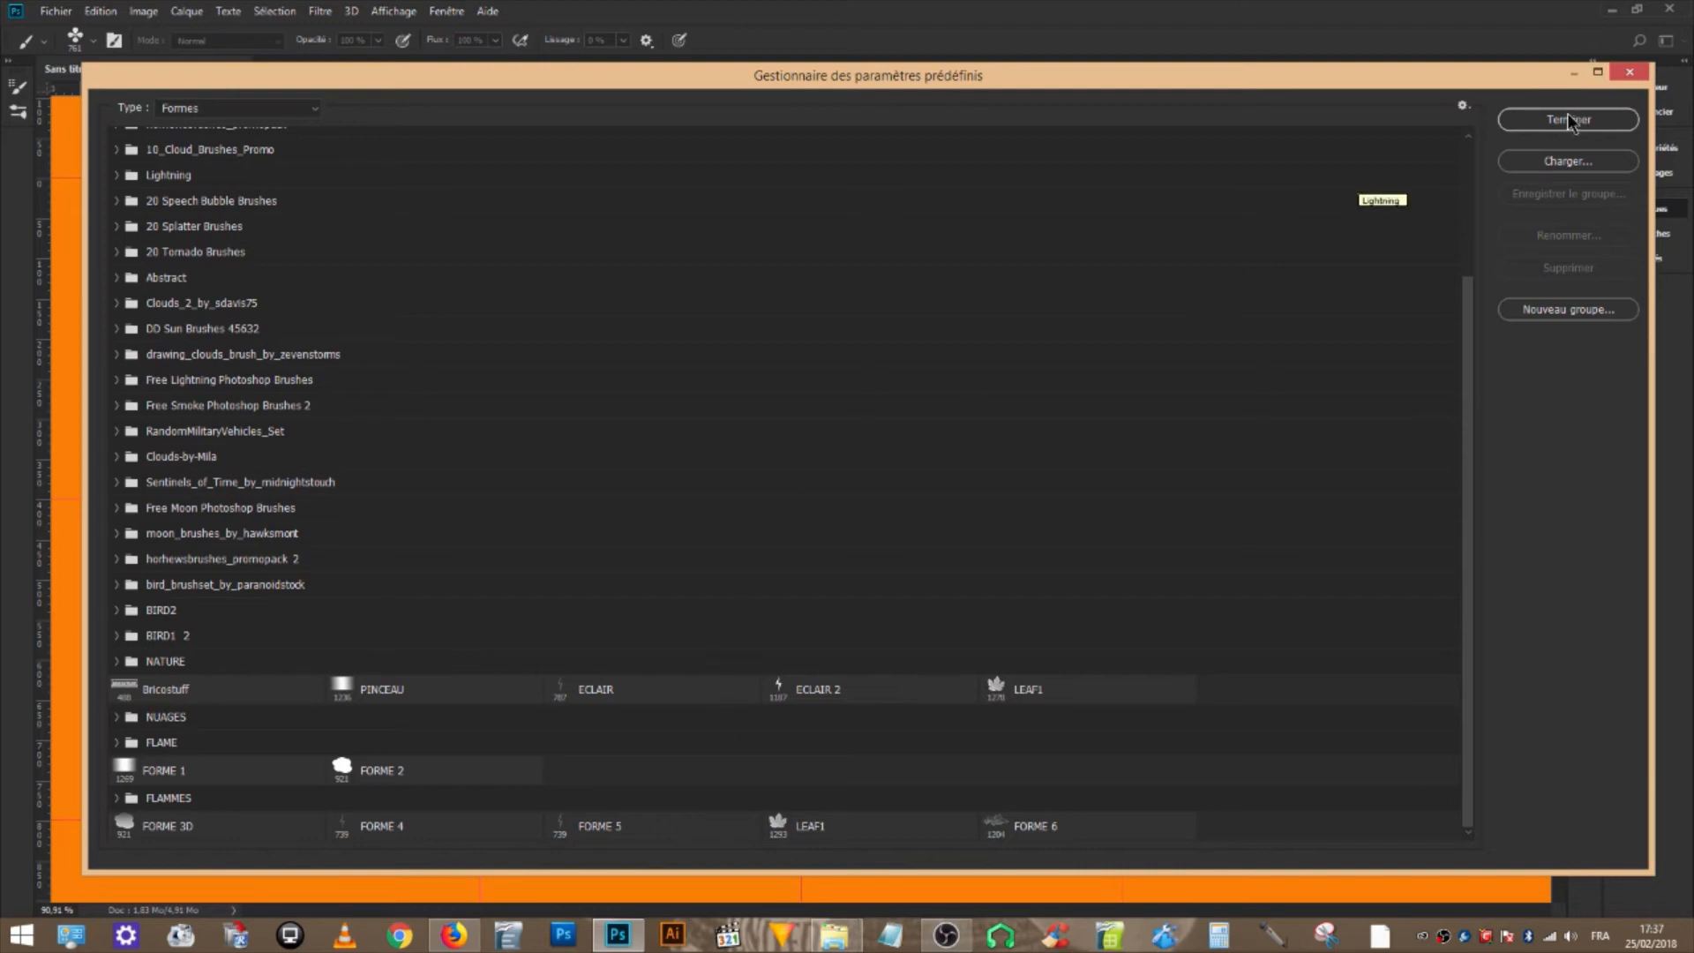
{"action": "left_click", "coordinate": [1567, 162]}
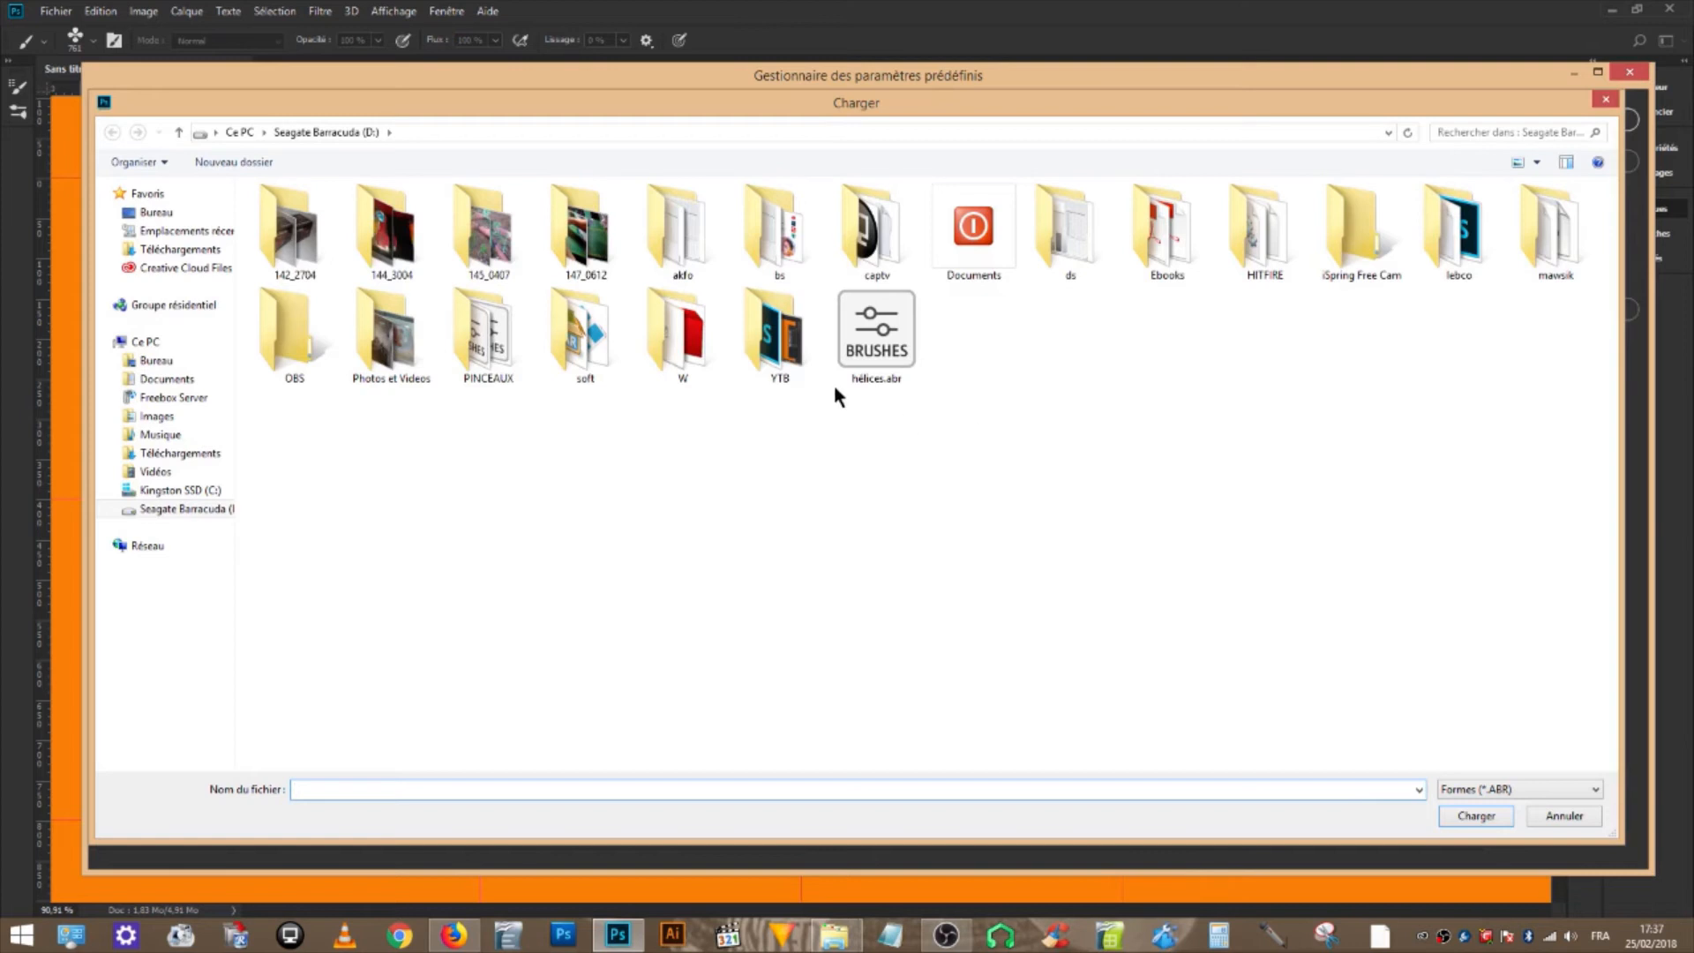
{"action": "double_click", "coordinate": [882, 381]}
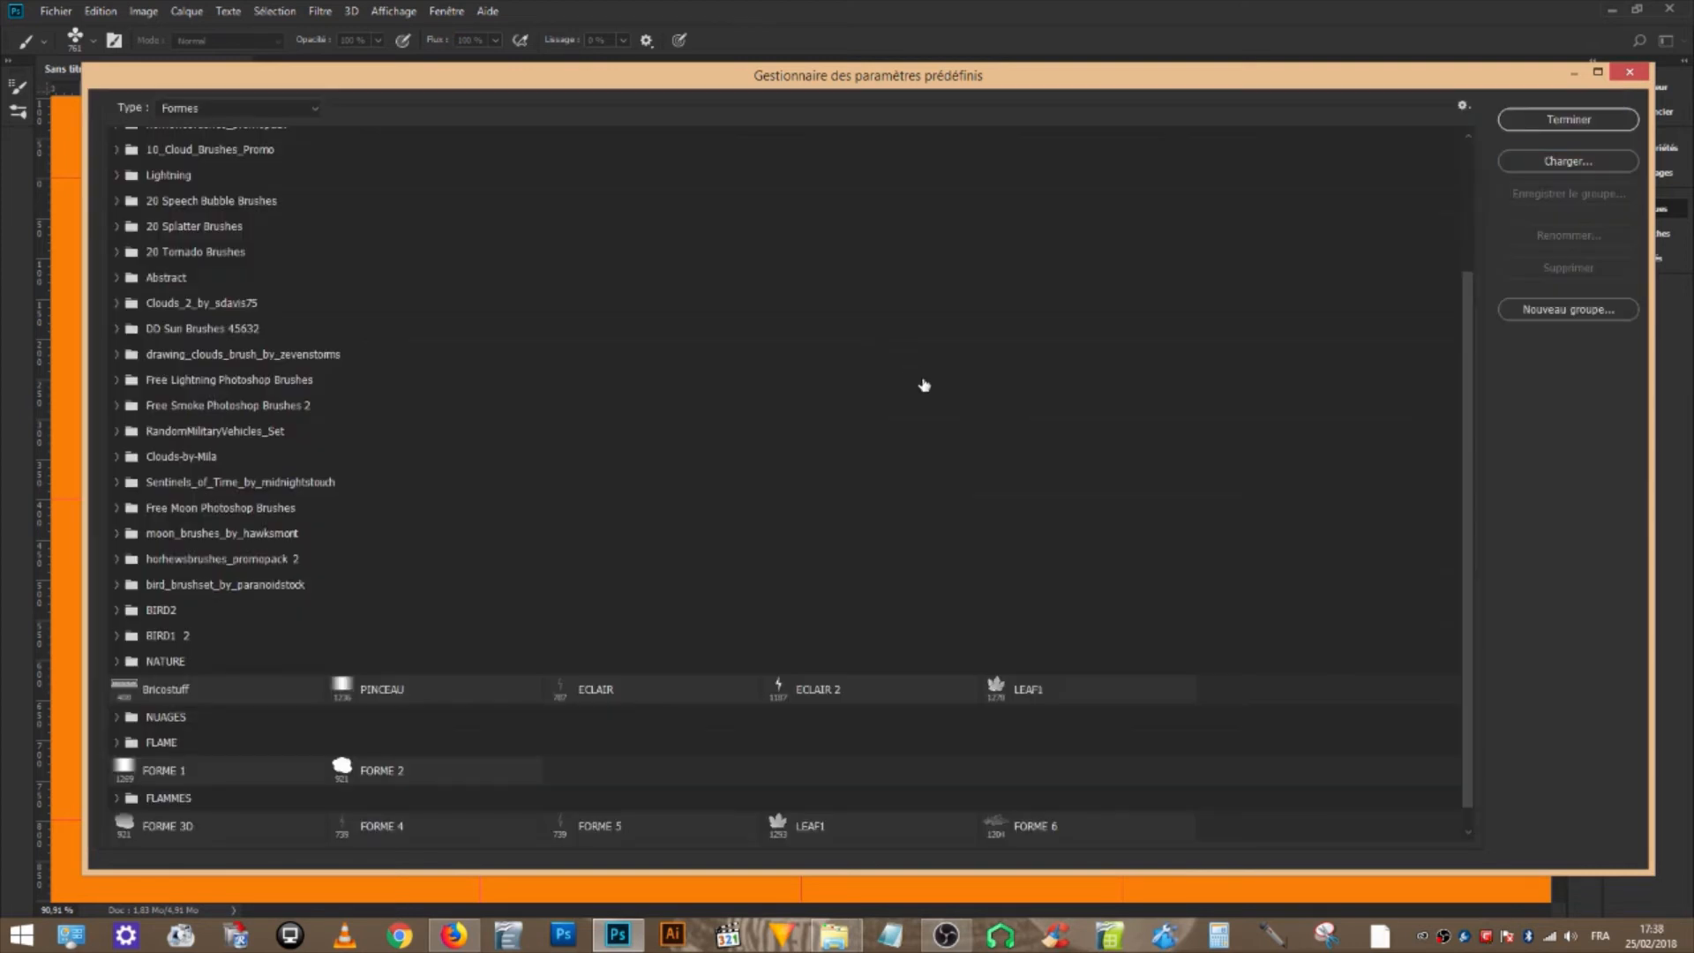
{"action": "left_click", "coordinate": [1575, 121]}
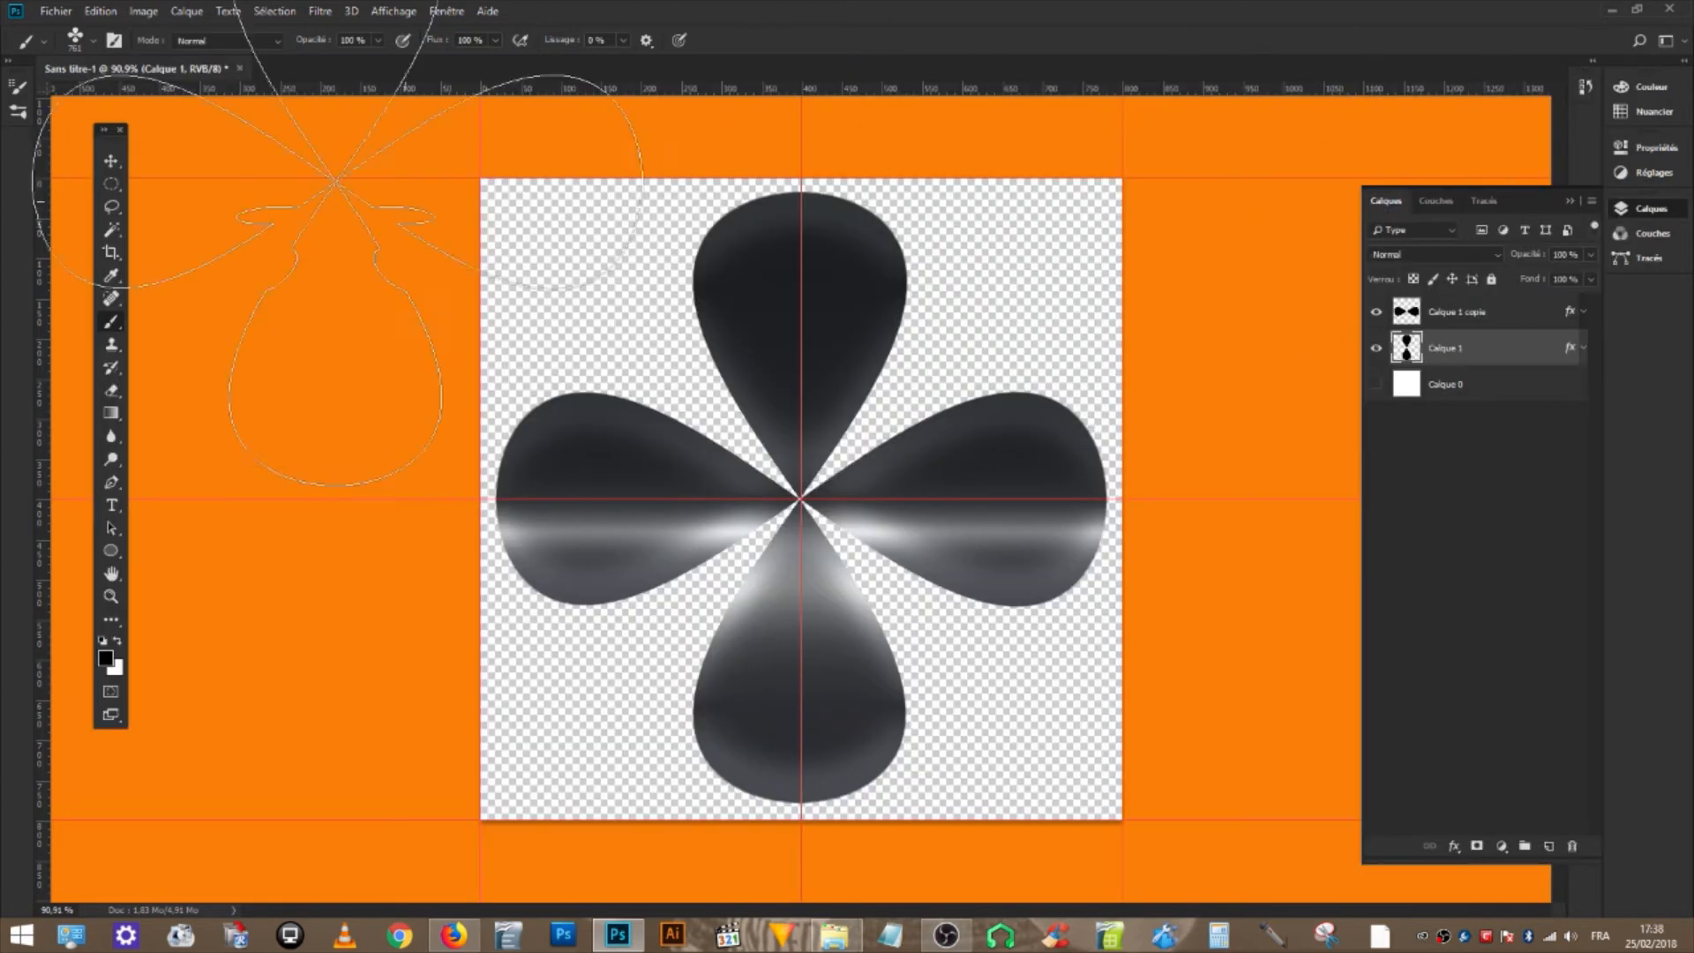
- Expand the hélices brush group and select its hélices brush for the Brush tool
{"action": "right_click", "coordinate": [112, 329]}
{"action": "left_click", "coordinate": [94, 40]}
{"action": "scroll", "coordinate": [944, 728], "scroll_direction": "down", "scroll_amount": 1}
{"action": "scroll", "coordinate": [945, 728], "scroll_direction": "down", "scroll_amount": 1}
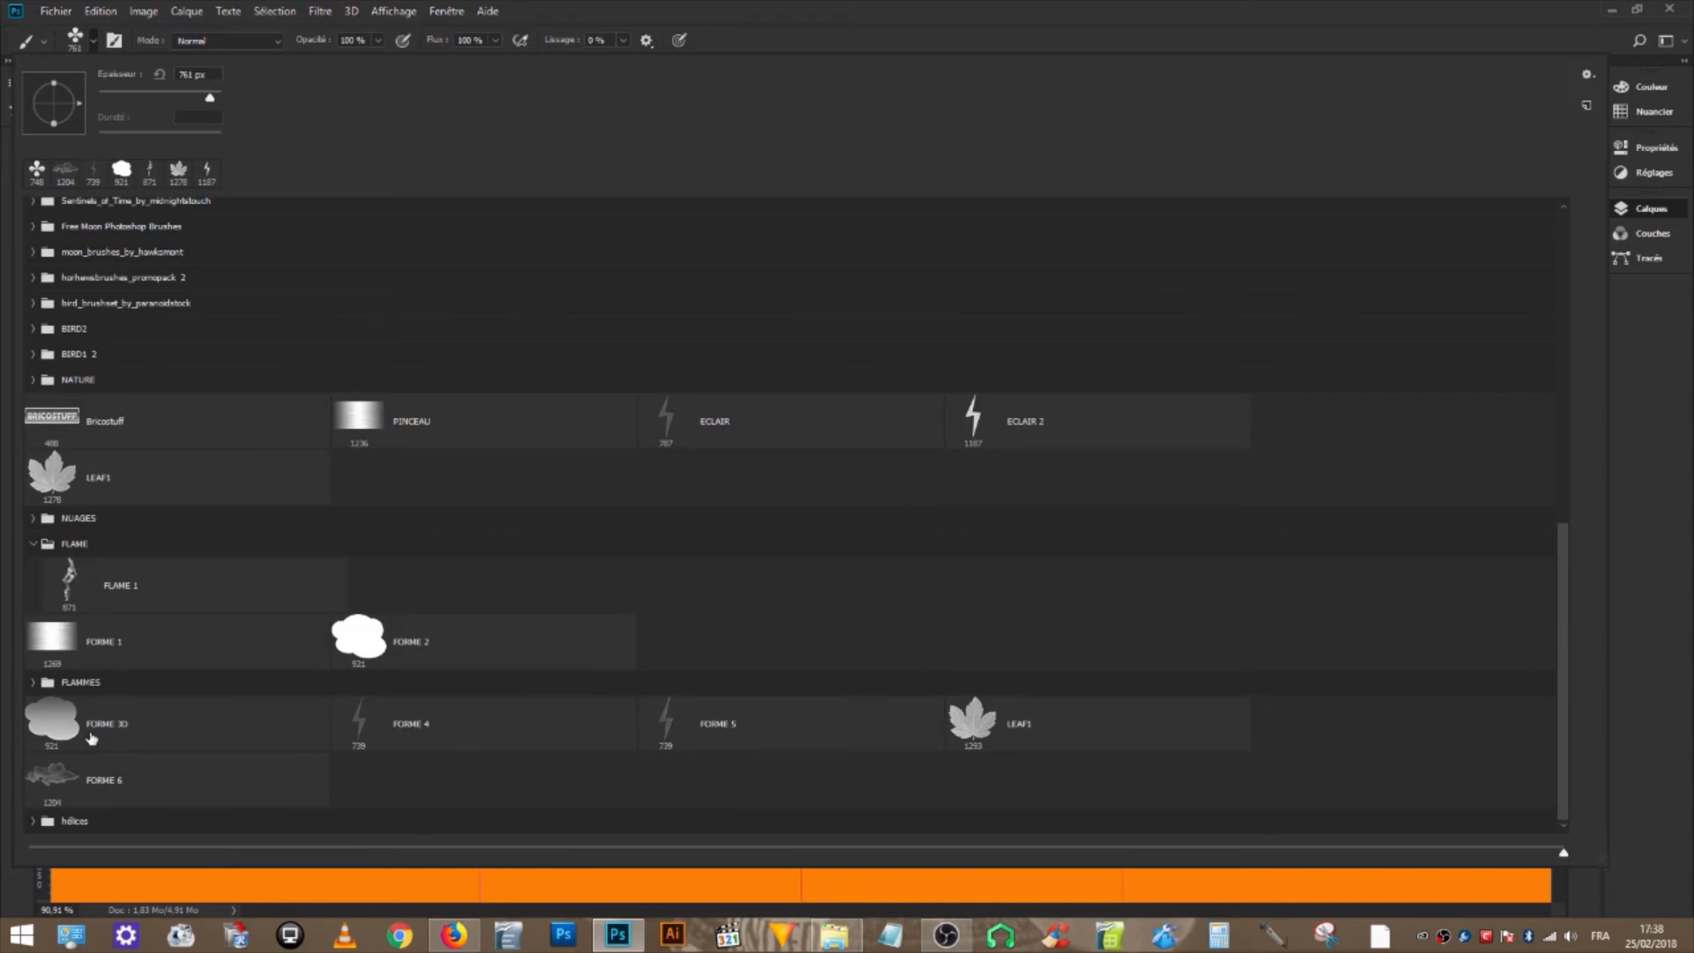
{"action": "left_click", "coordinate": [32, 823]}
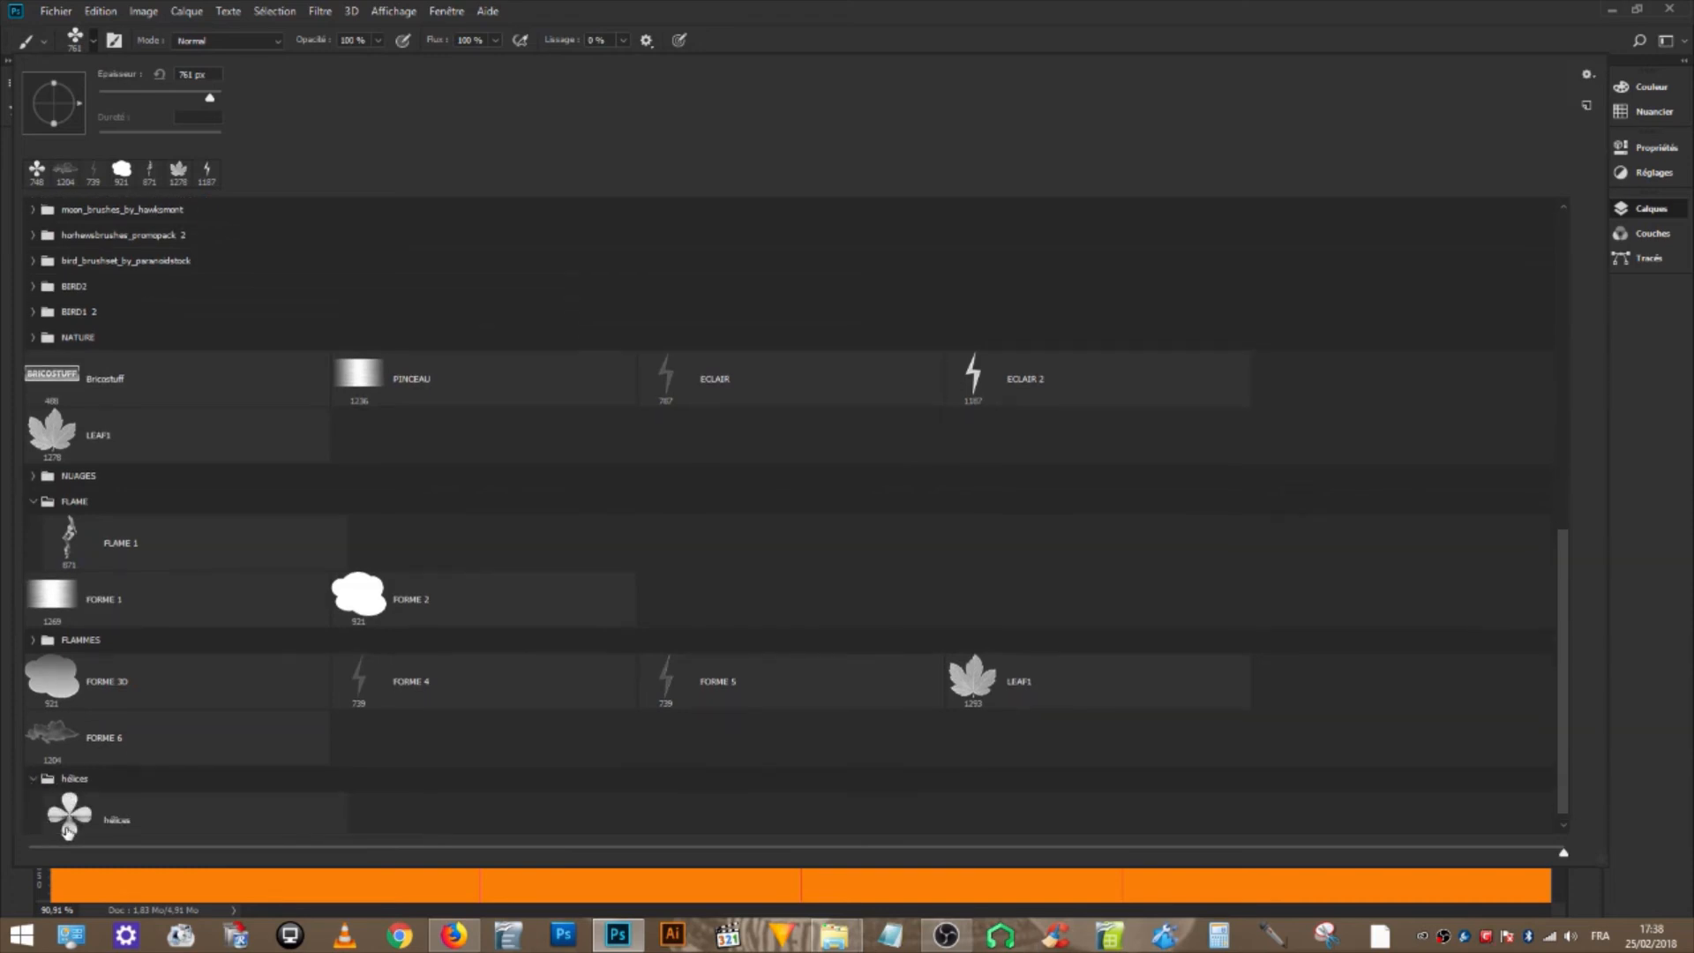
{"action": "left_click", "coordinate": [74, 825]}
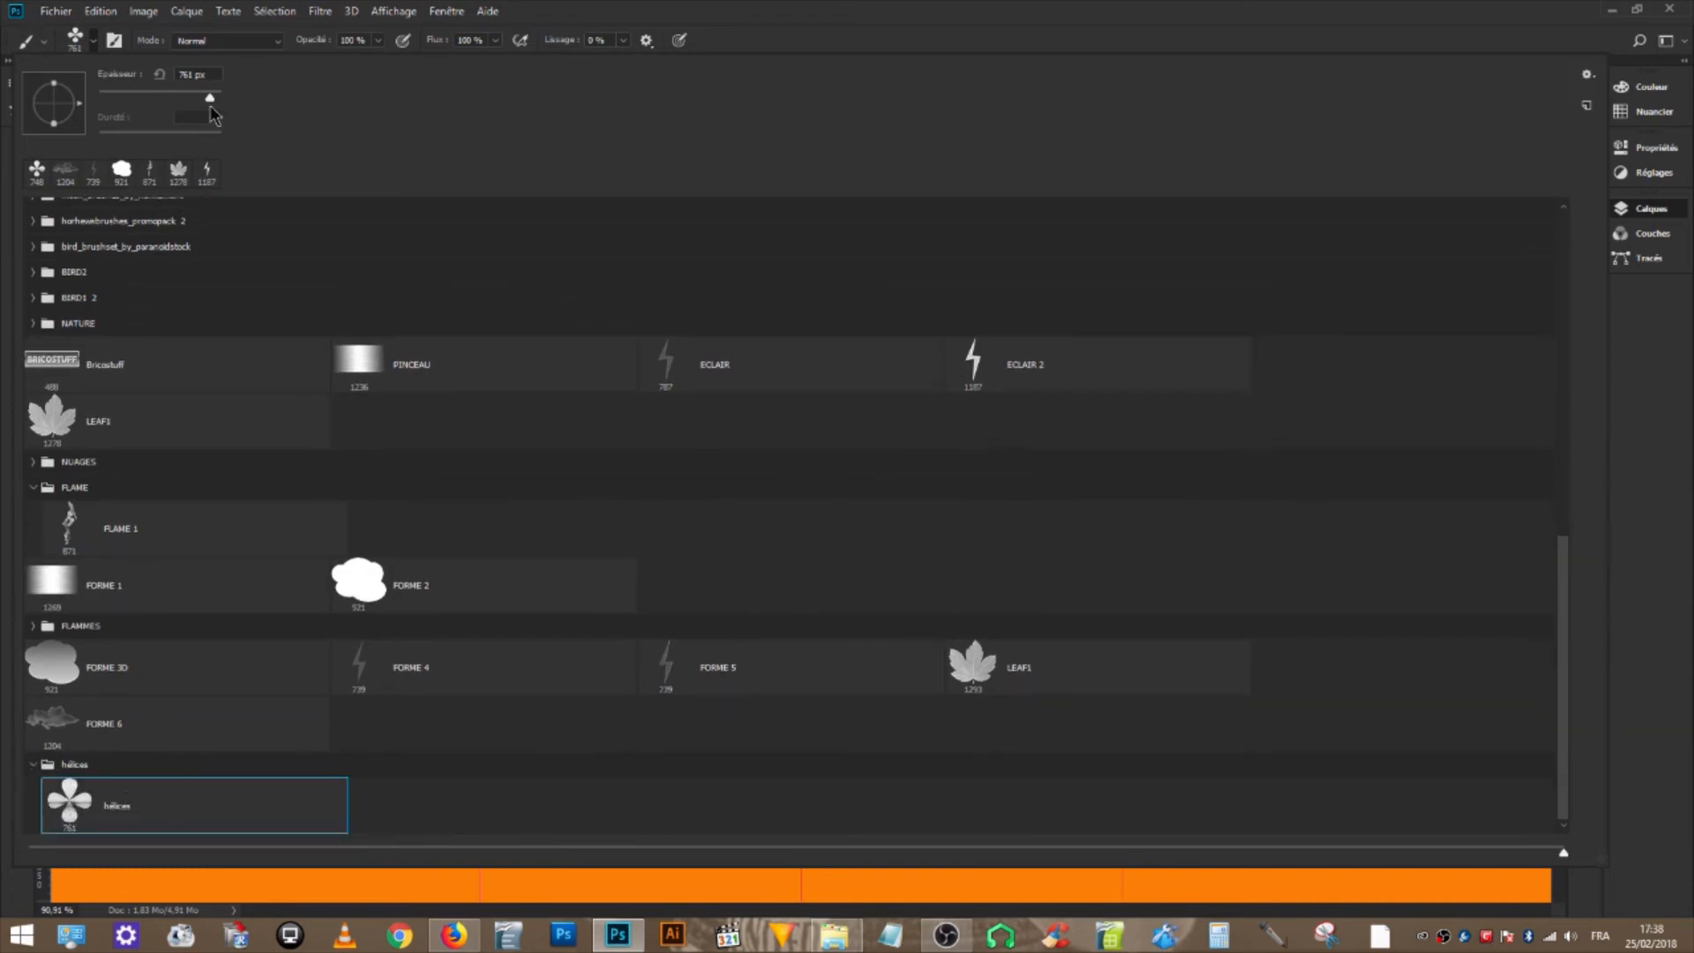
{"action": "left_click", "coordinate": [94, 42]}
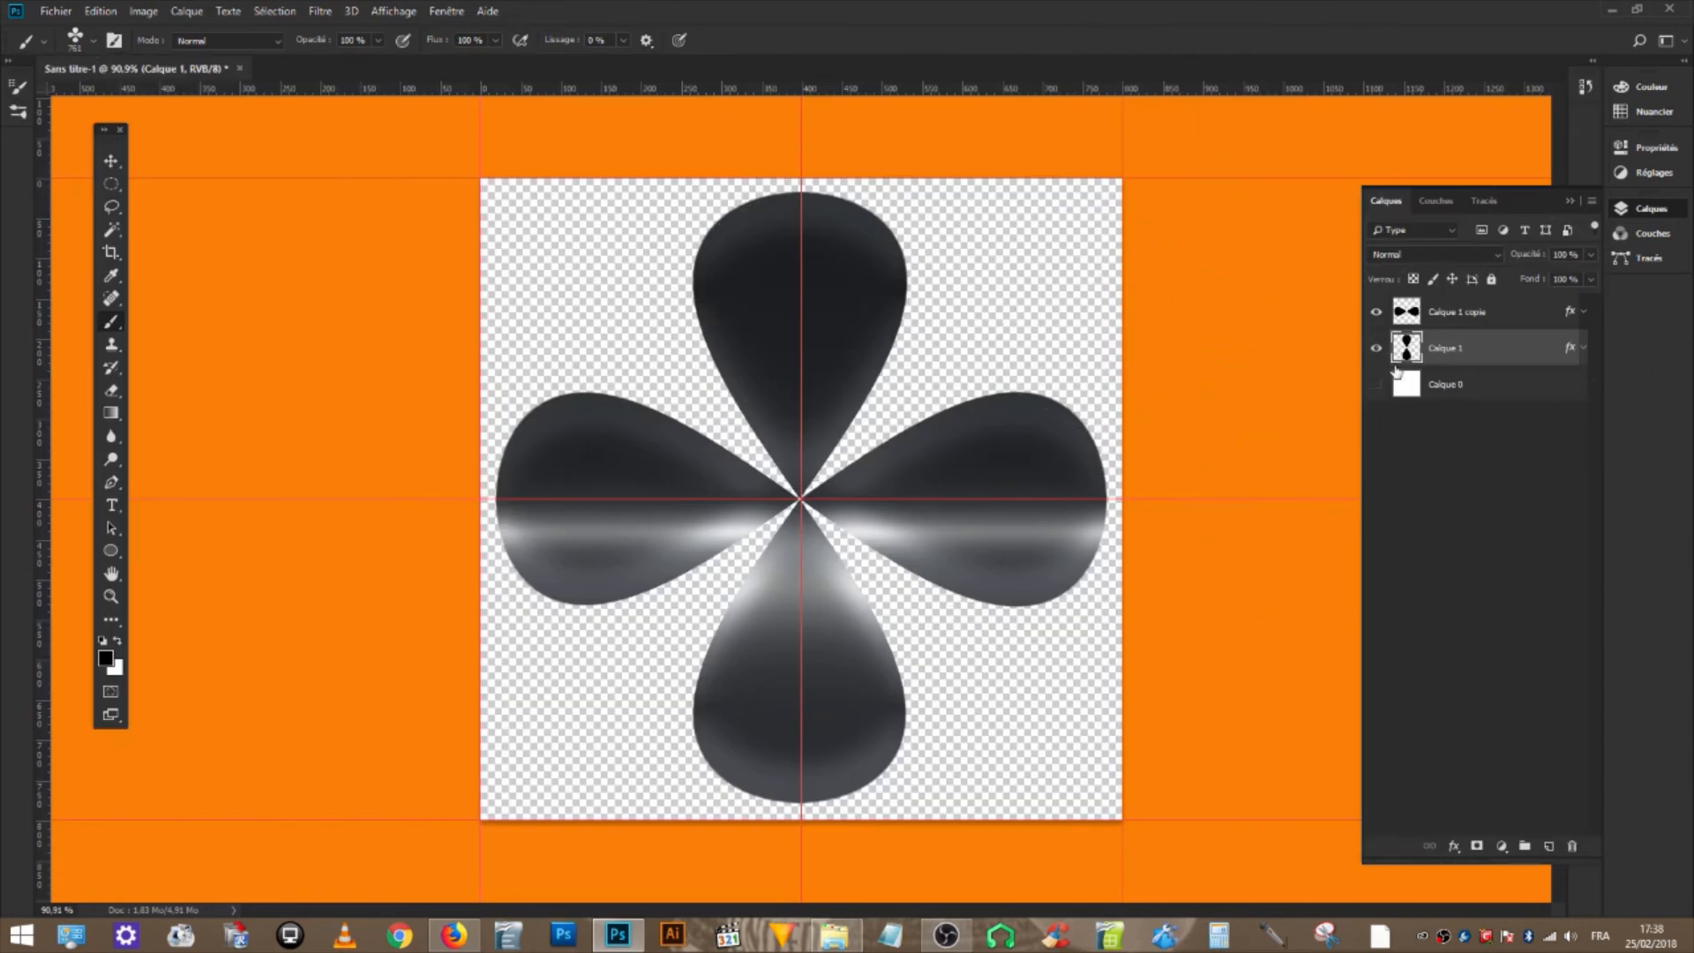
- With both petal layers hidden and Calque 0 shown, stamp the hélices brush once at the guide intersection on a new layer above Calque 0
{"action": "left_click_drag", "start_coordinate": [1378, 351], "coordinate": [1376, 312]}
{"action": "left_click", "coordinate": [1465, 385]}
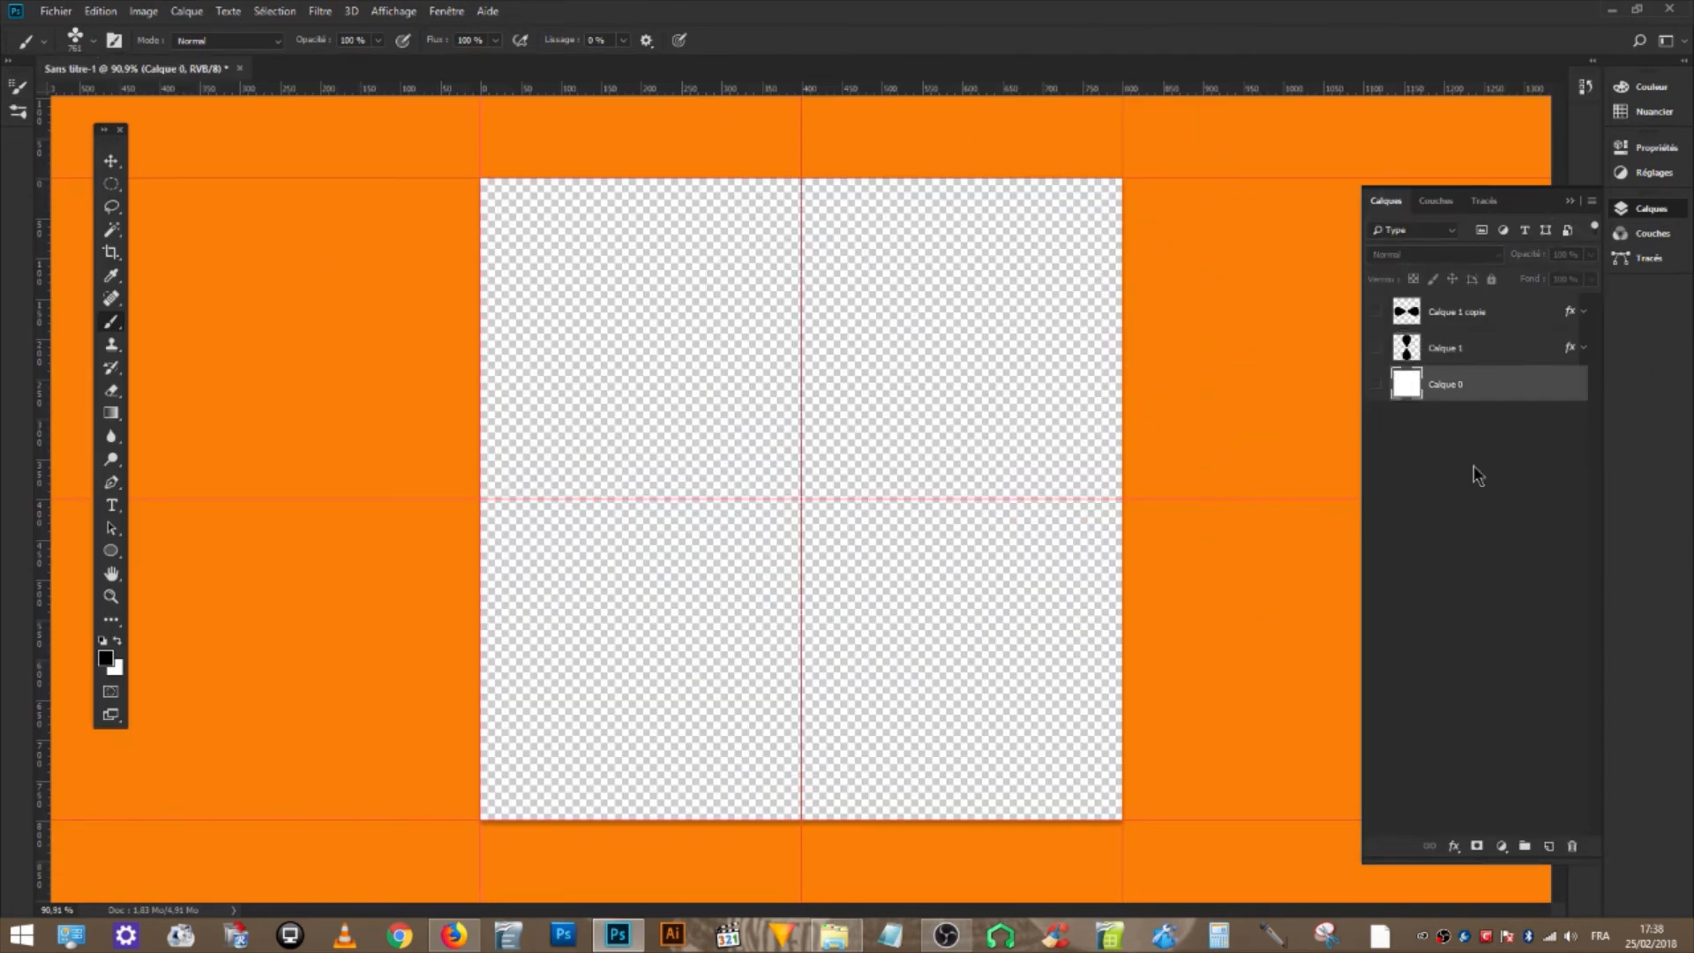
{"action": "left_click", "coordinate": [1546, 844]}
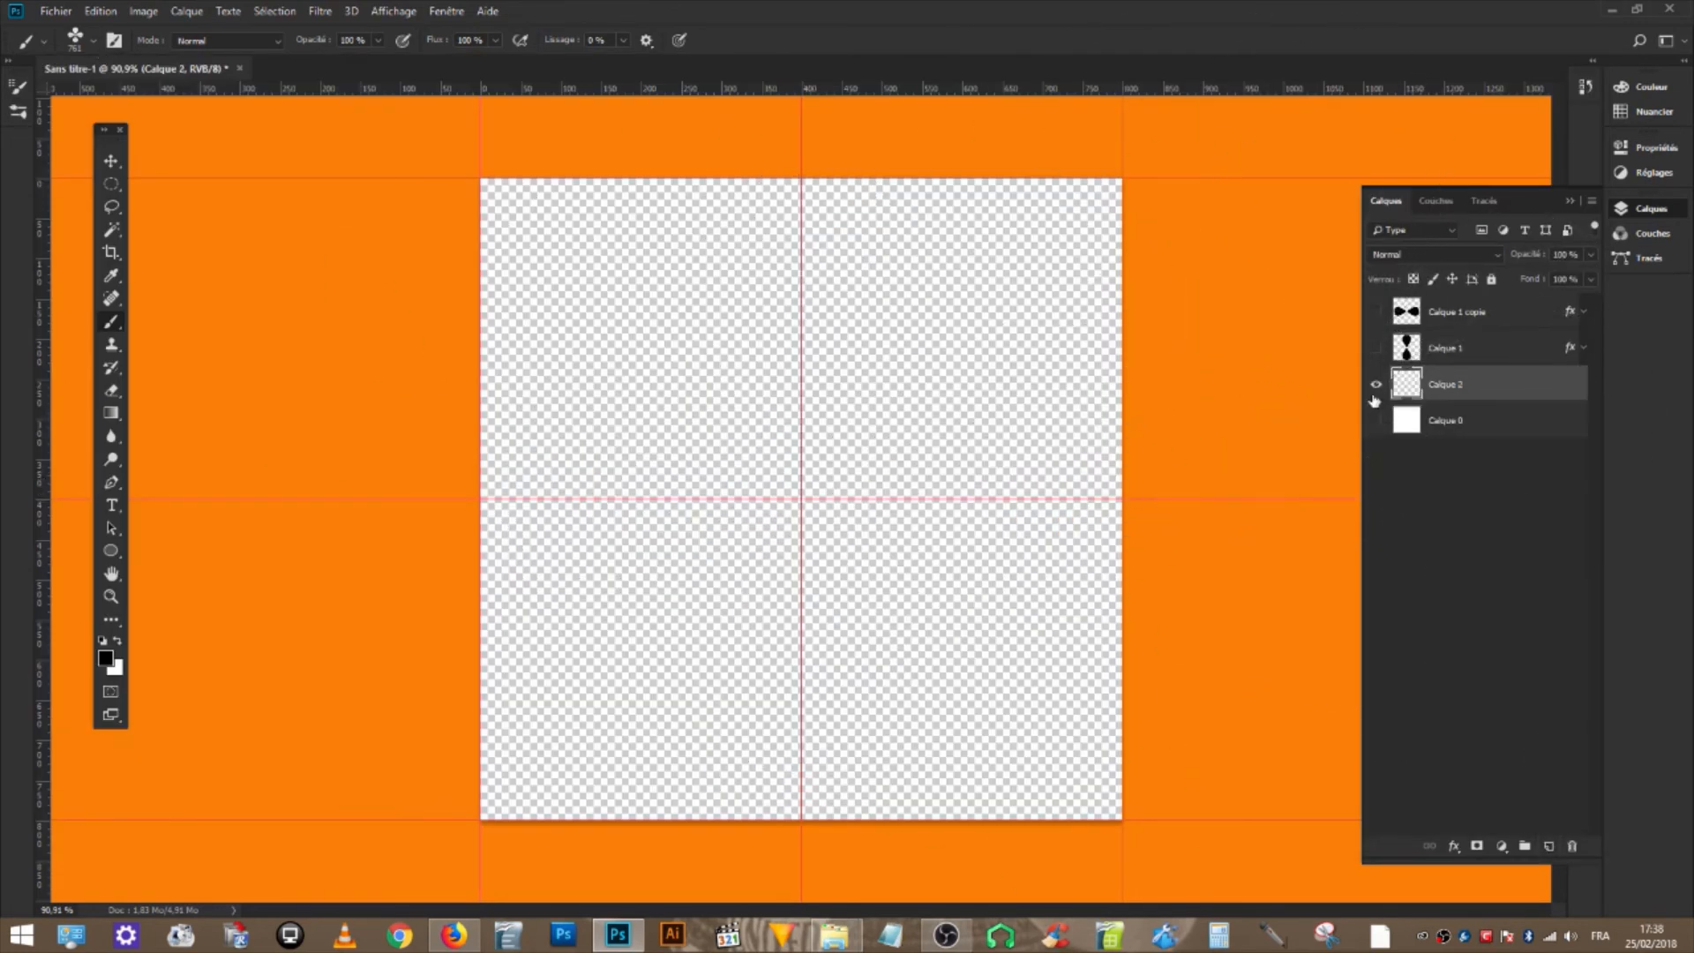
{"action": "left_click", "coordinate": [1377, 421]}
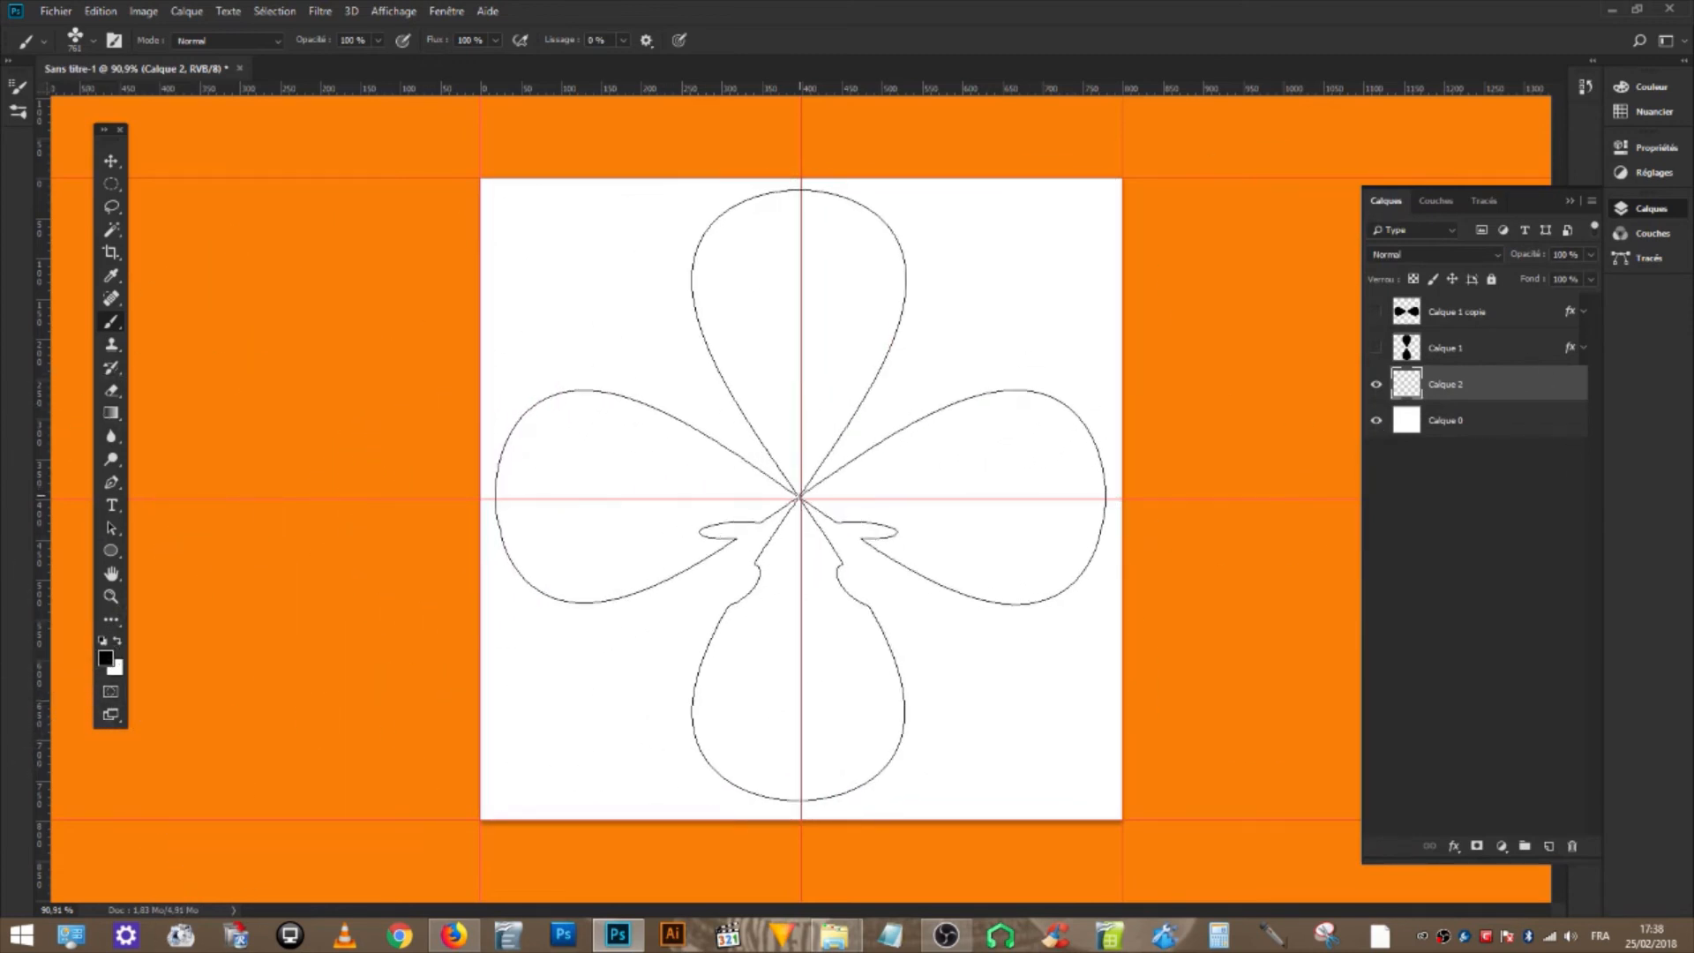
{"action": "left_click", "coordinate": [801, 498]}
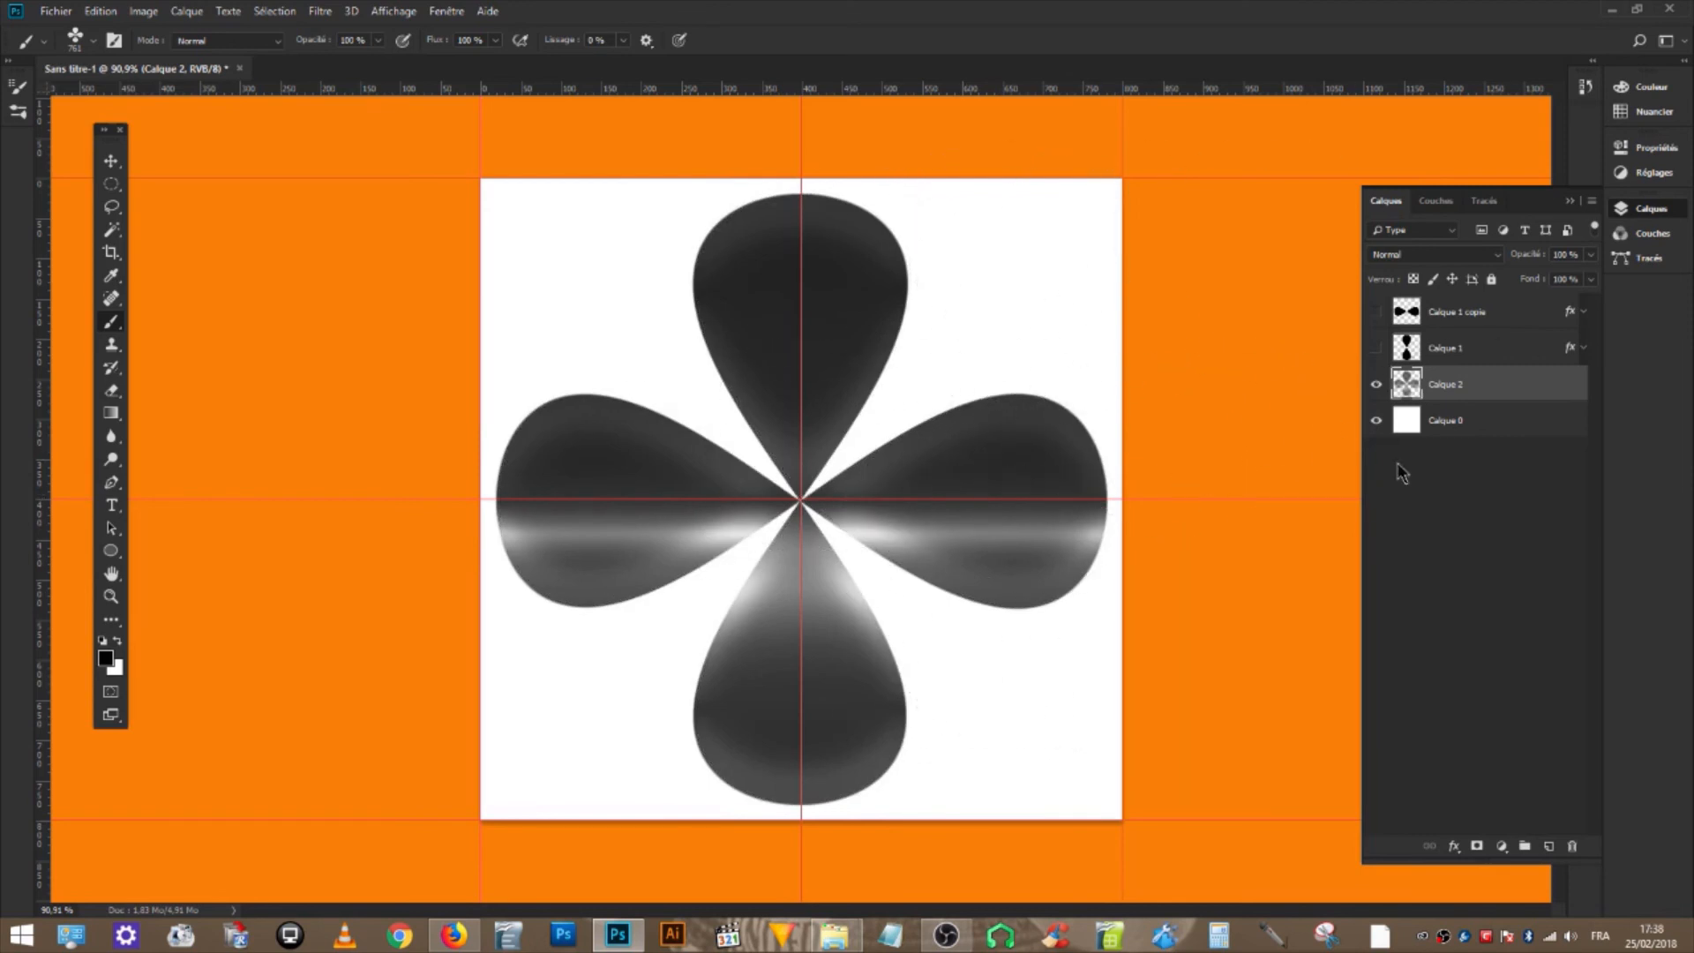